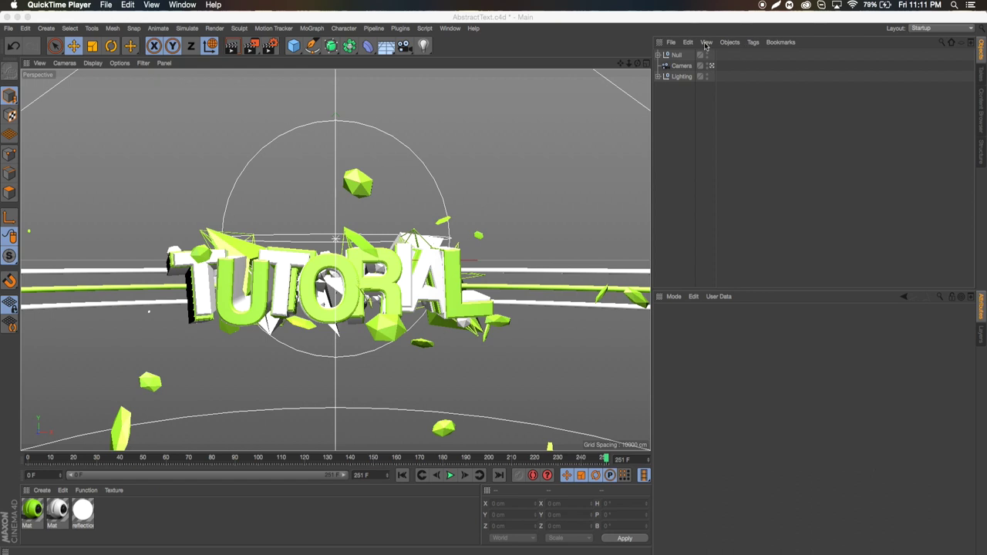
# Delete the Null group holding the old text and add a MoText object with Middle alignment
pyautogui.click(675, 57)
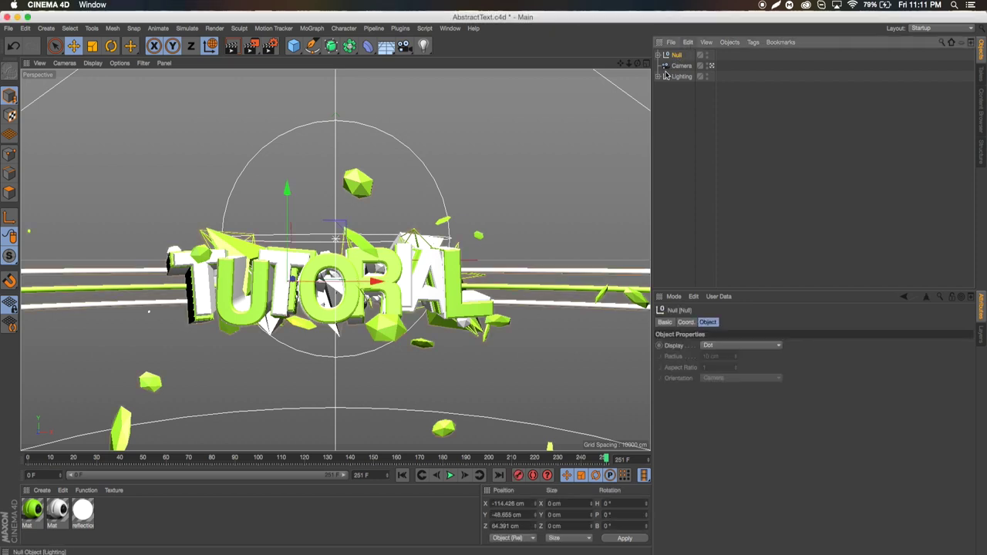
pyautogui.press('Delete')
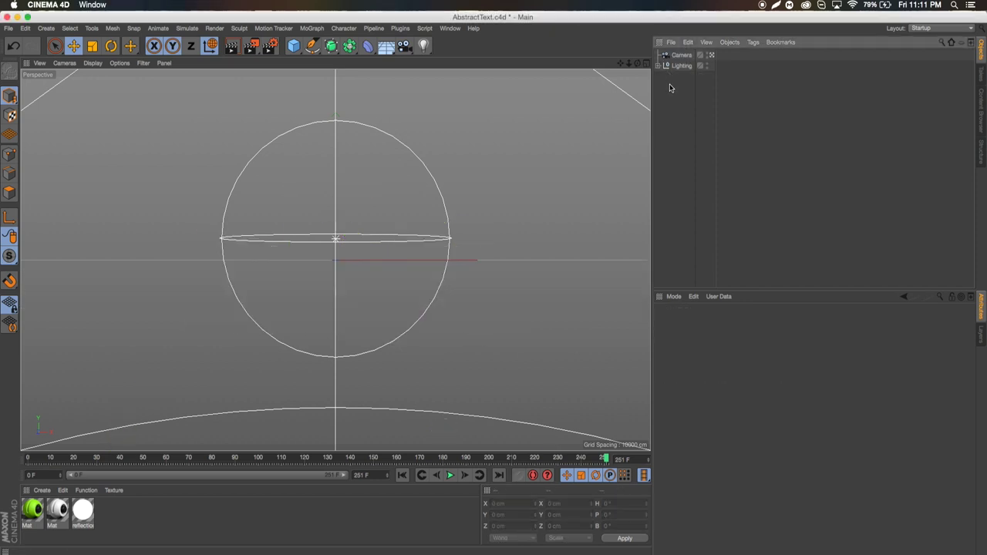
pyautogui.click(311, 27)
pyautogui.click(321, 157)
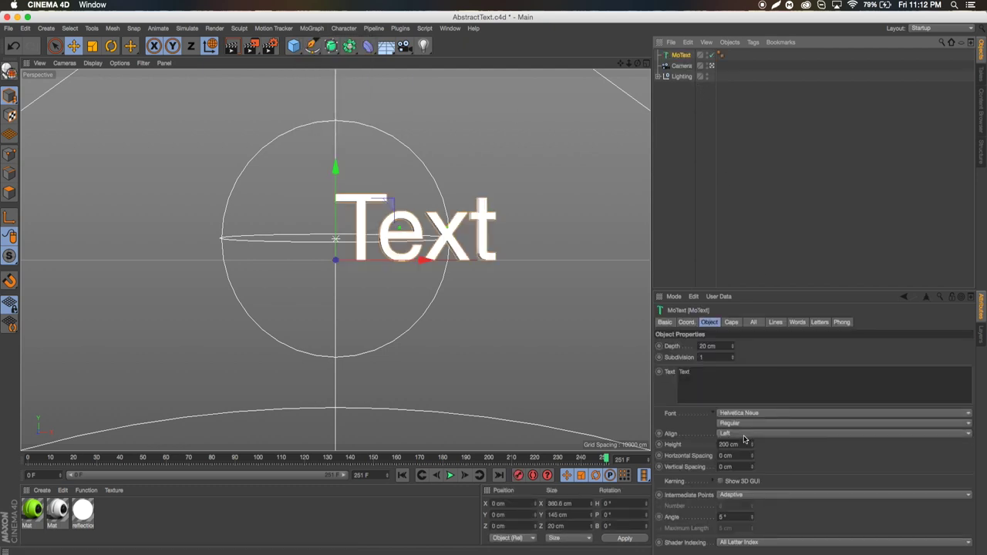
pyautogui.click(745, 438)
pyautogui.click(740, 445)
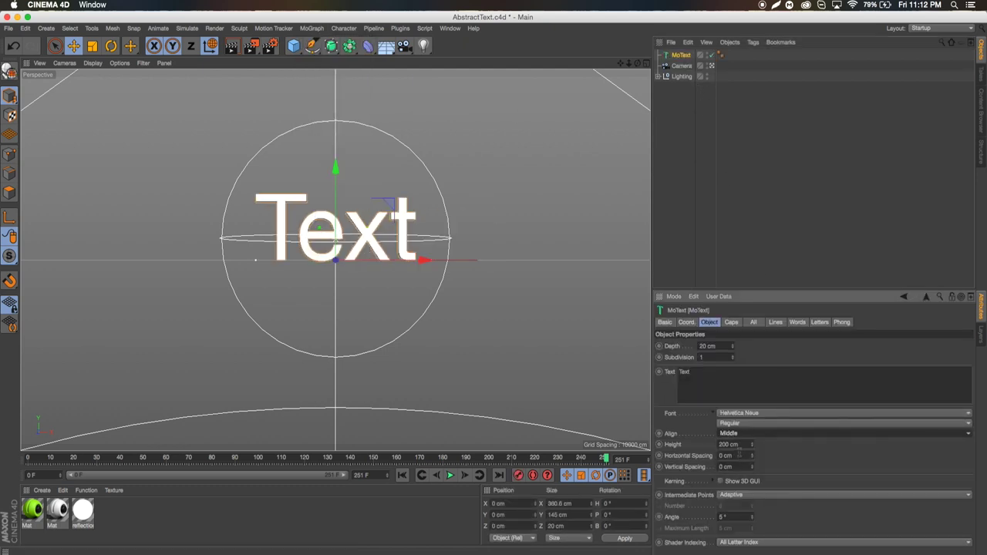
# Set the MoText's text to TUTORIAL and its depth to 151 cm
pyautogui.click(709, 377)
pyautogui.press('super+a')
pyautogui.write('UT')
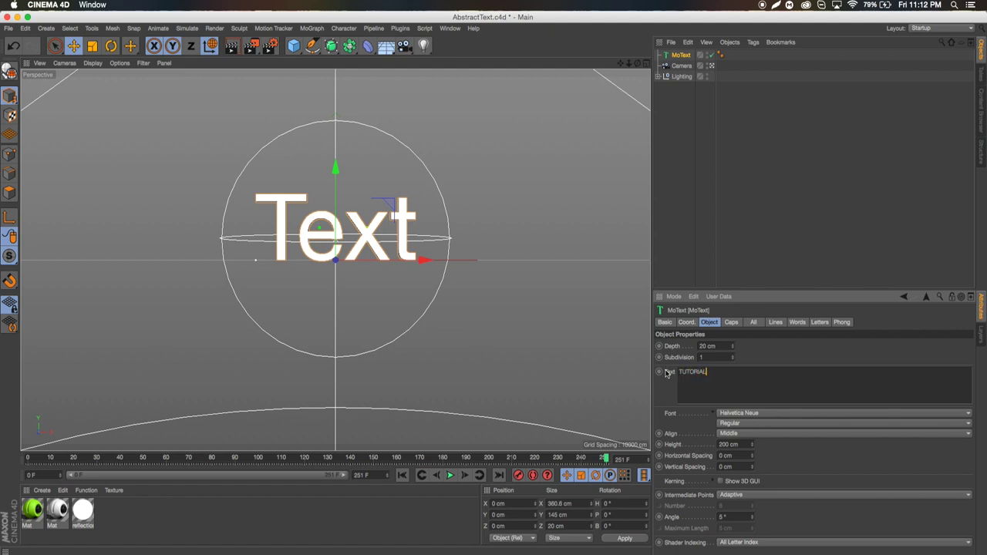
pyautogui.moveTo(733, 350); pyautogui.dragTo(734, 290)
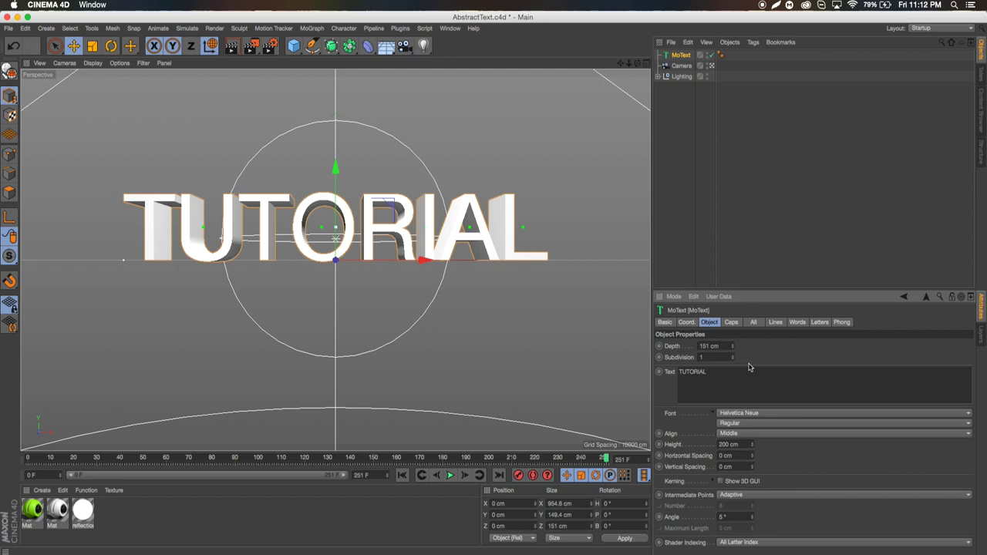
# Change the MoText's font to Coolvetica and move the text down to a Y position of about -62.5 cm
pyautogui.click(728, 414)
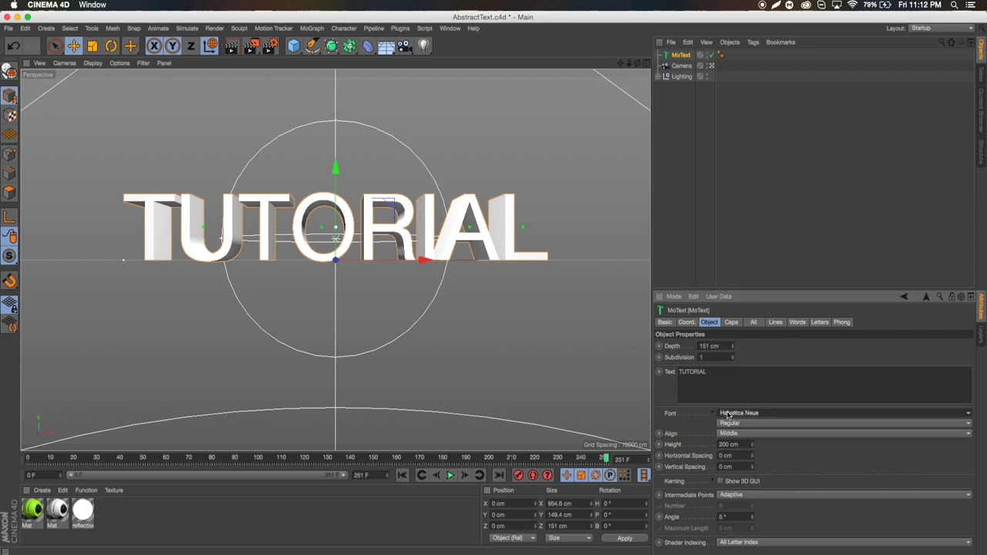
pyautogui.moveTo(752, 8)
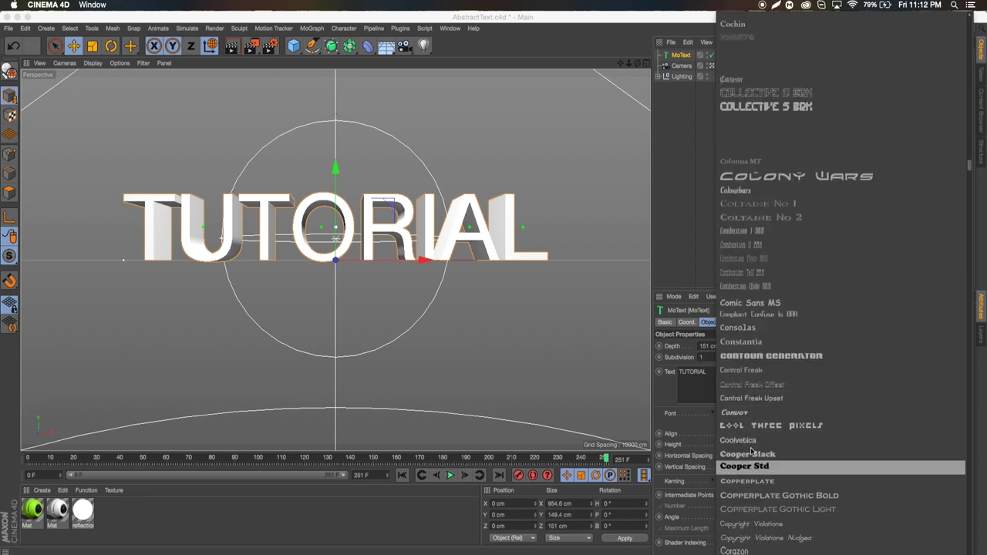
pyautogui.click(740, 440)
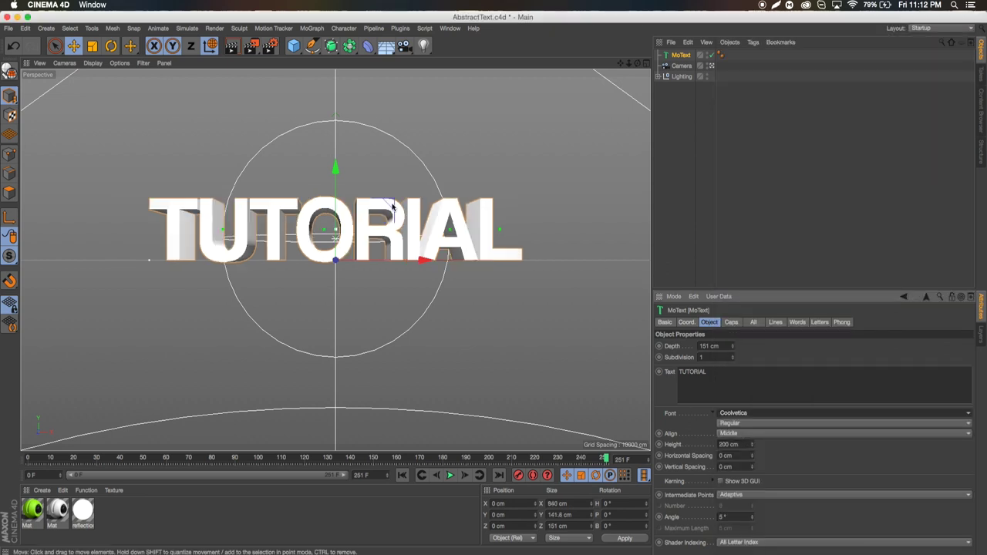
pyautogui.moveTo(334, 164); pyautogui.dragTo(334, 196)
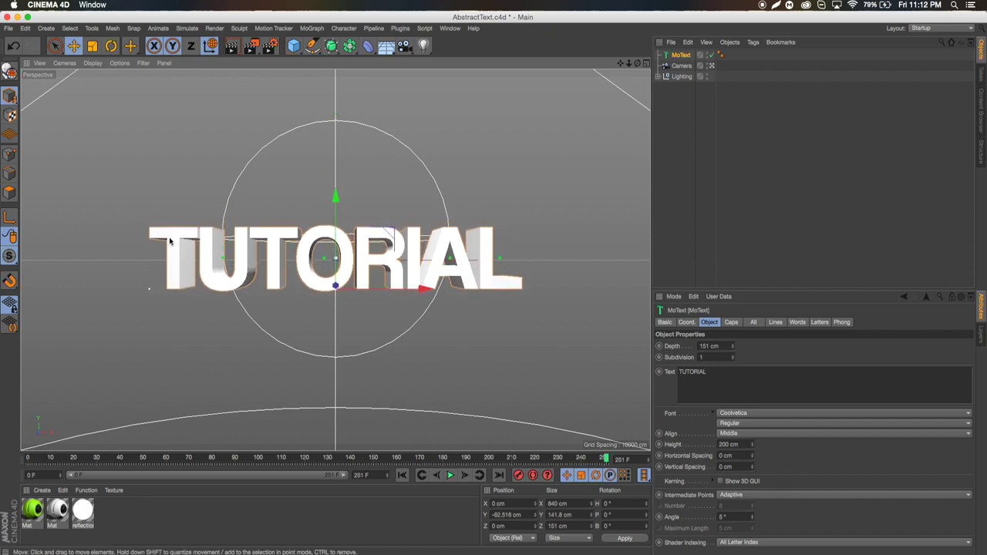
# Give the text Fillet Caps at both start and end, each with a 3 cm radius
pyautogui.click(731, 322)
pyautogui.click(768, 346)
pyautogui.click(762, 389)
pyautogui.click(762, 377)
pyautogui.click(761, 421)
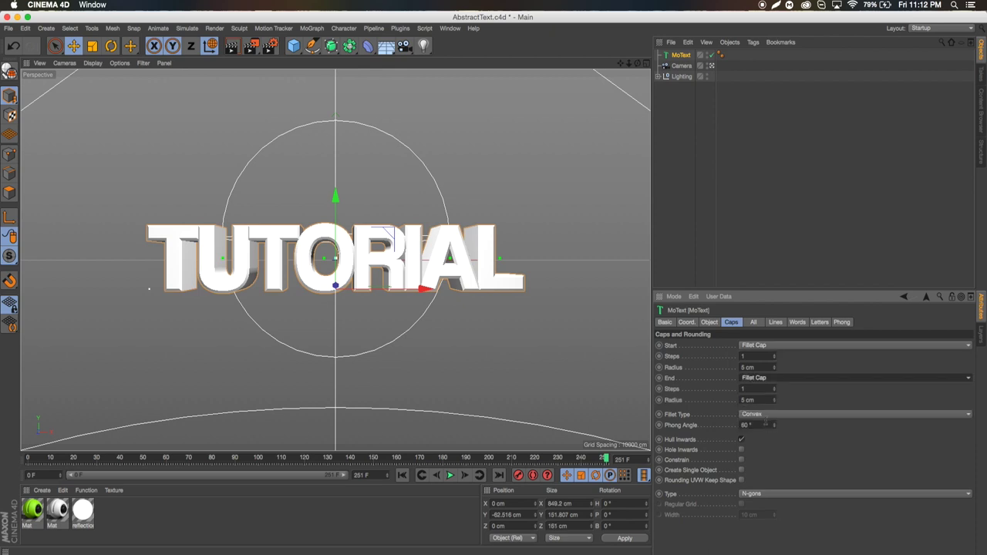
pyautogui.click(758, 367)
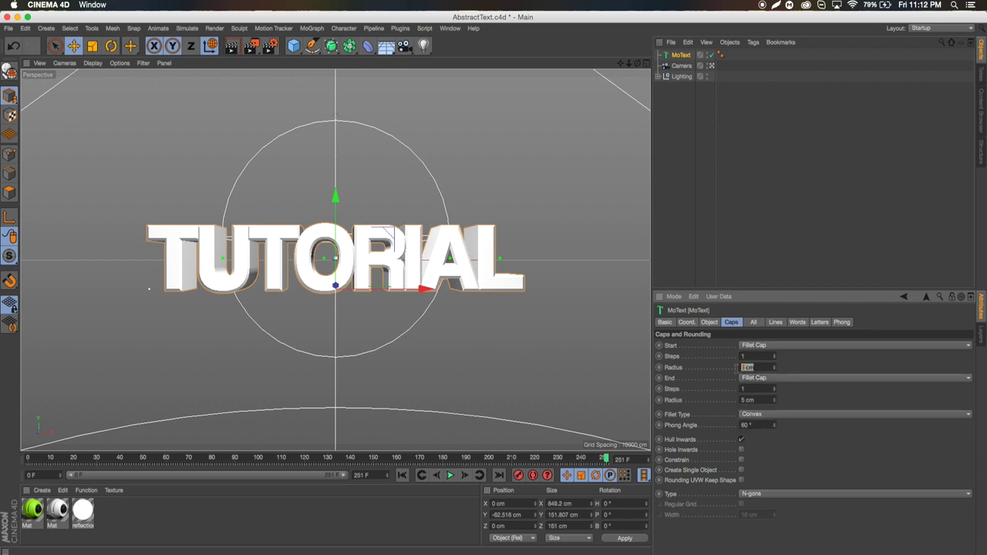
pyautogui.write('3')
pyautogui.press('Tab')
pyautogui.write('3')
pyautogui.click(745, 257)
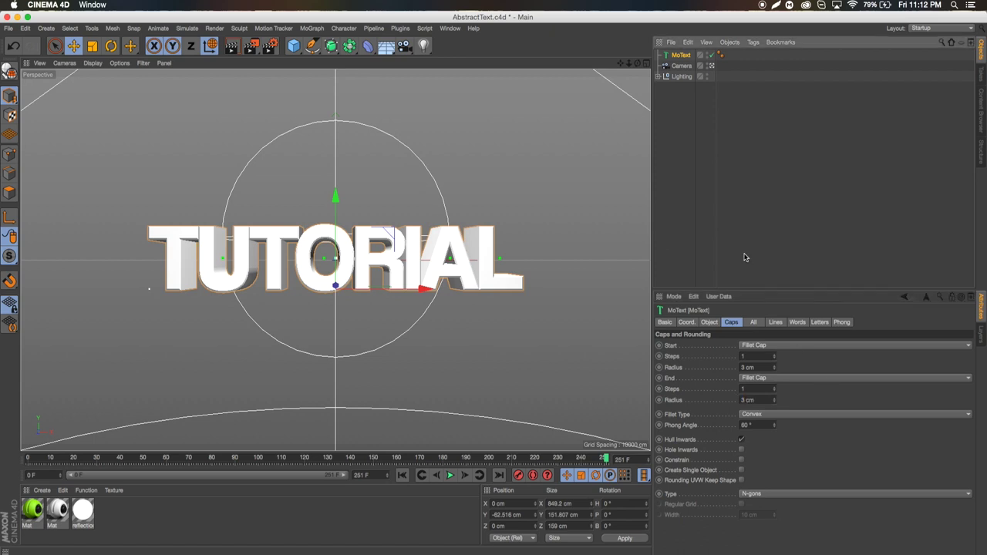
# Duplicate the MoText object in the hierarchy and disable the MoText listed below Lighting
pyautogui.click(681, 56)
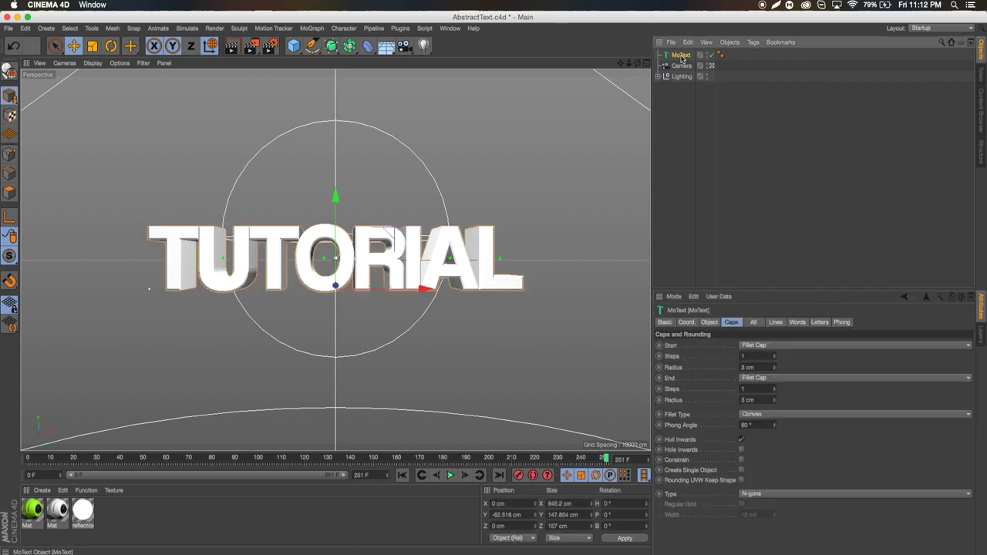
pyautogui.keyDown('ctrl'); pyautogui.moveTo(671, 54); pyautogui.dragTo(688, 104); pyautogui.keyUp('ctrl')
pyautogui.click(713, 87)
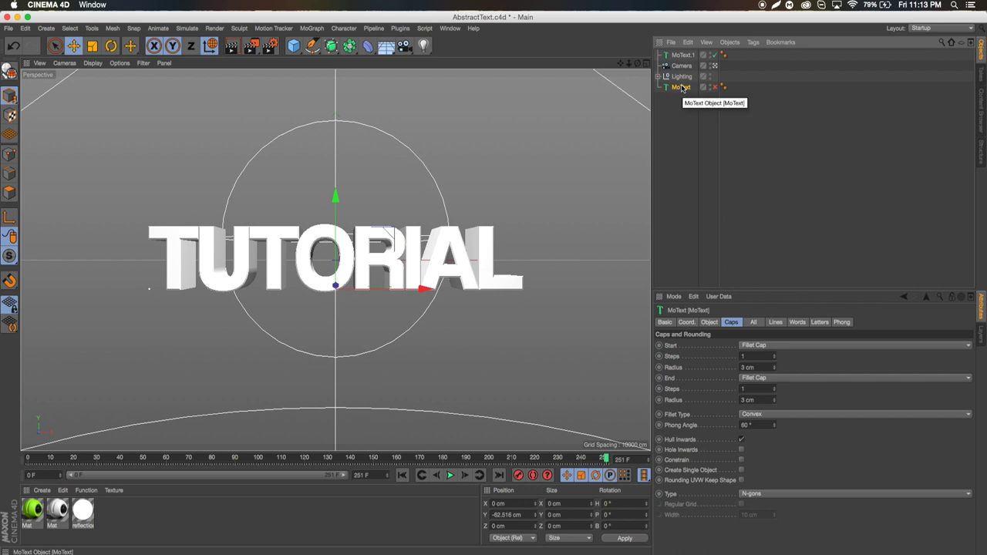
# Apply the white material to MoText.1
pyautogui.click(679, 56)
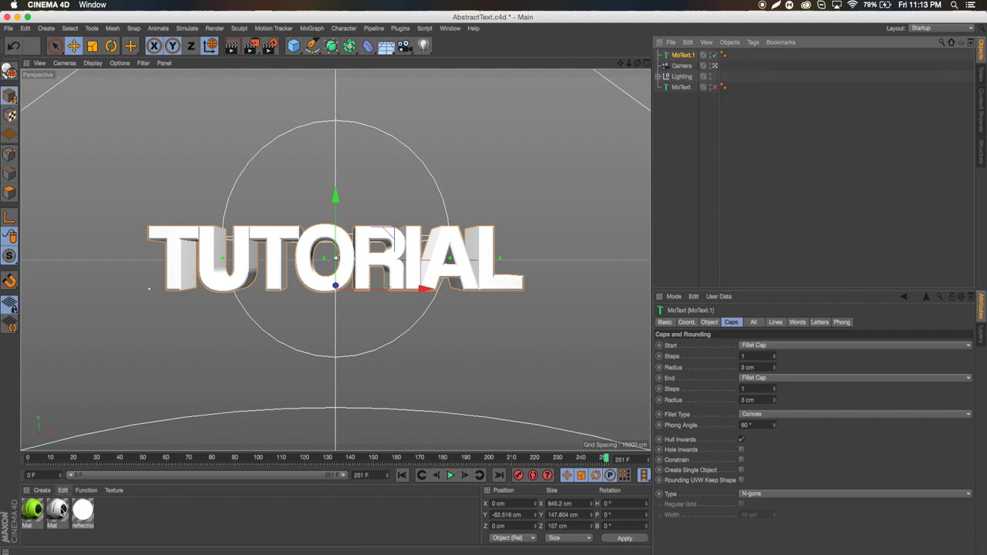
pyautogui.press('super+v')
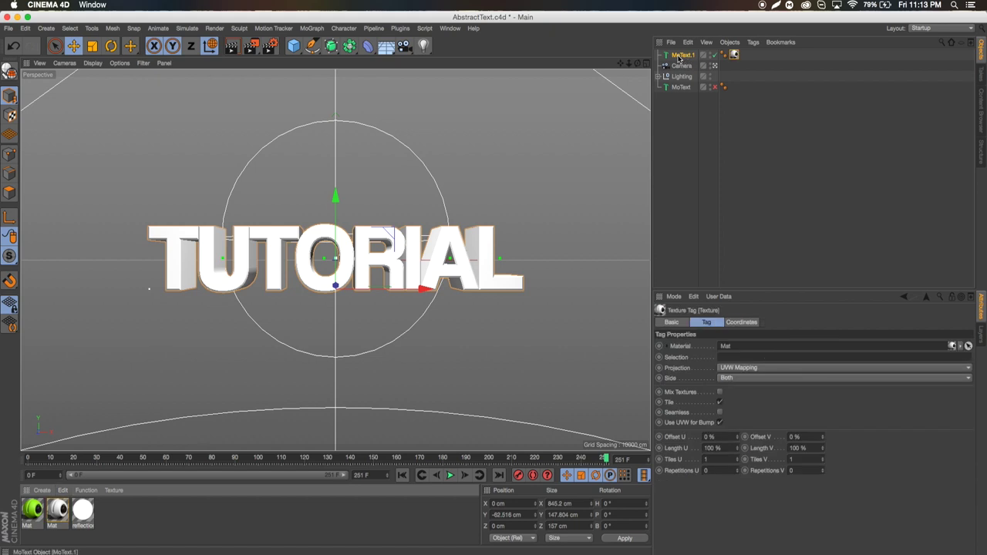
# Add a MoGraph Random effector to MoText.1
pyautogui.click(681, 56)
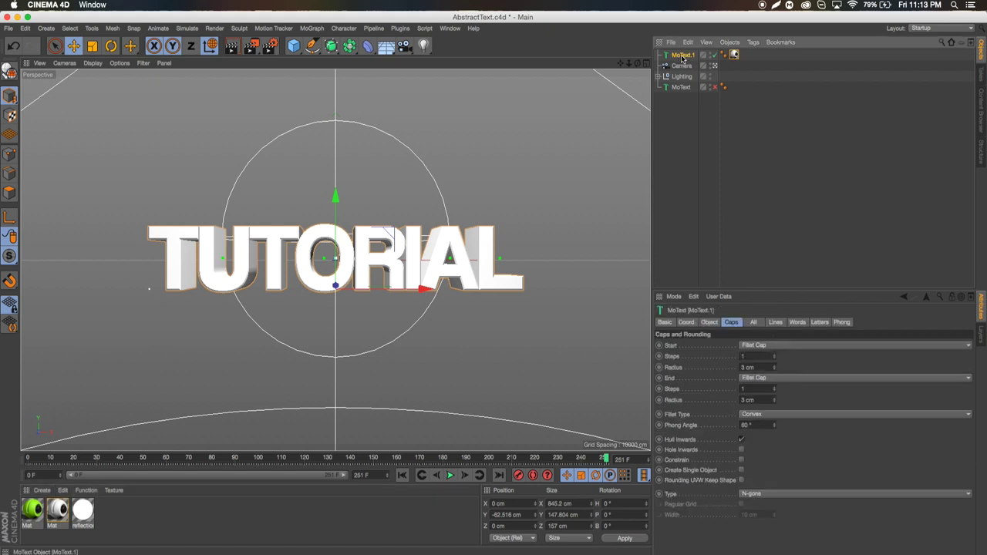
pyautogui.click(309, 29)
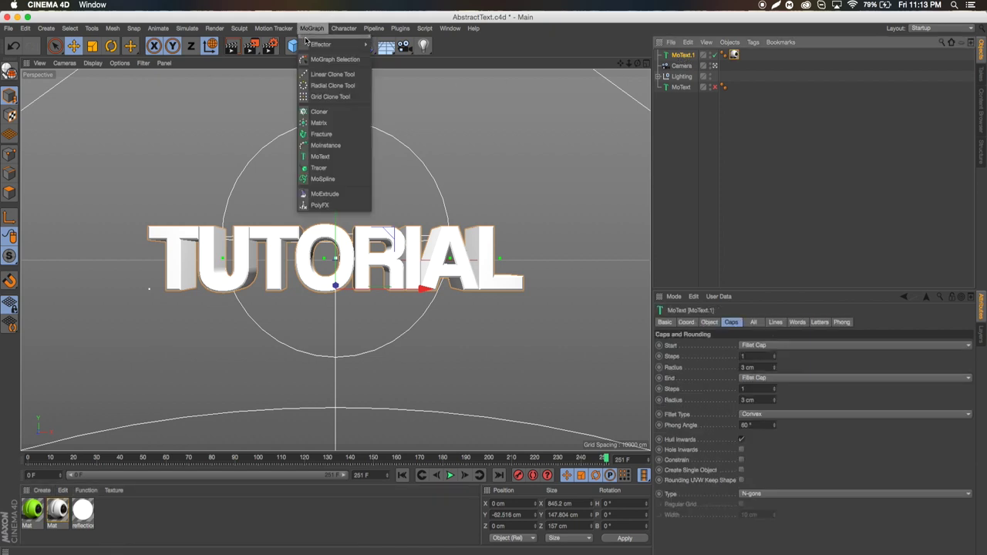
pyautogui.moveTo(313, 45)
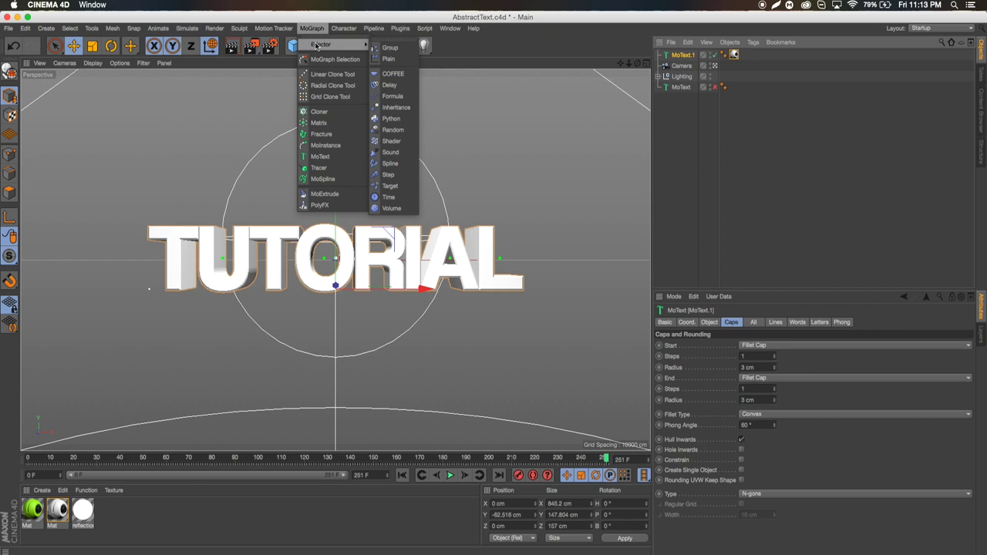
pyautogui.click(401, 131)
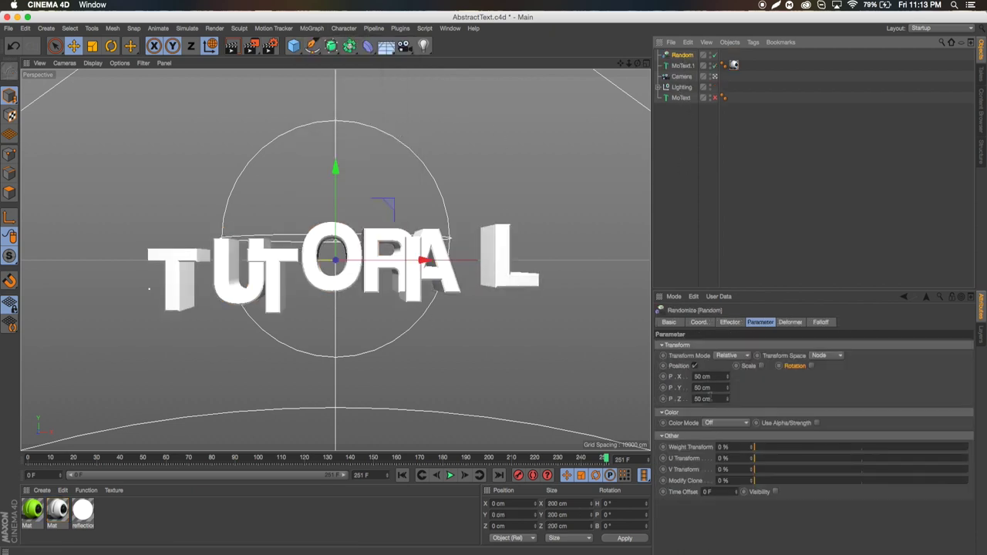
# Set the Random effector's position variation to 5 cm in X, Y and Z
pyautogui.doubleClick(712, 377)
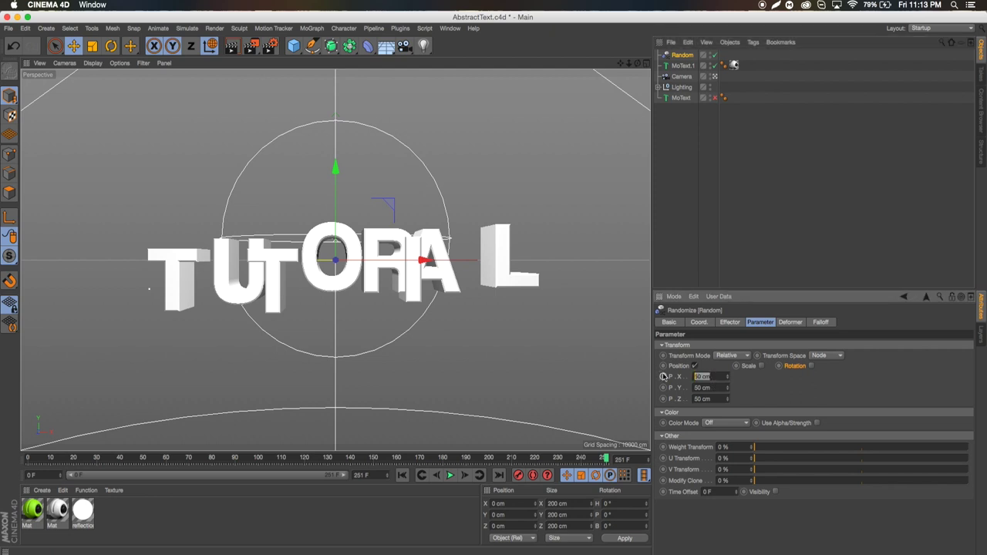
pyautogui.write('5')
pyautogui.press('Tab')
pyautogui.write('5')
pyautogui.press('Tab')
pyautogui.write('5')
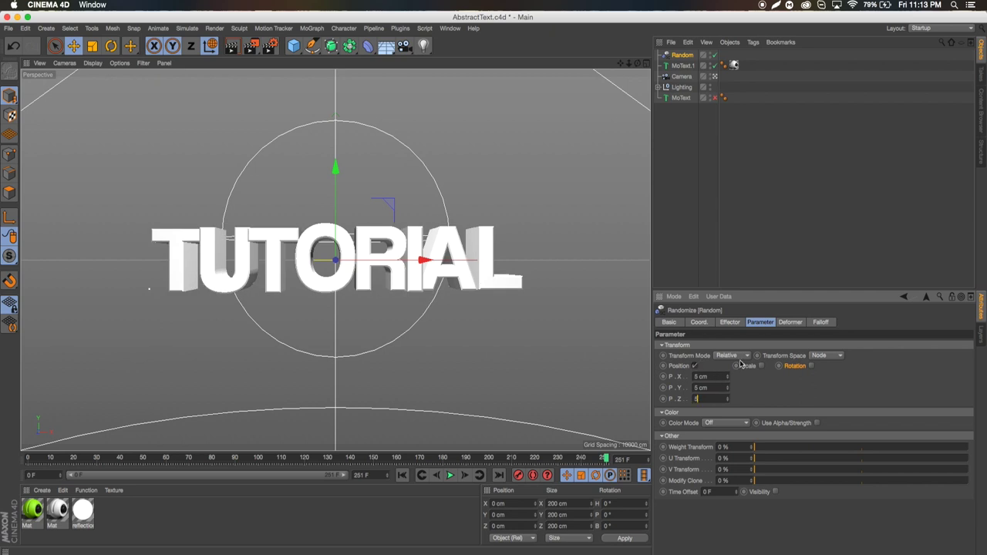
pyautogui.press('Return')
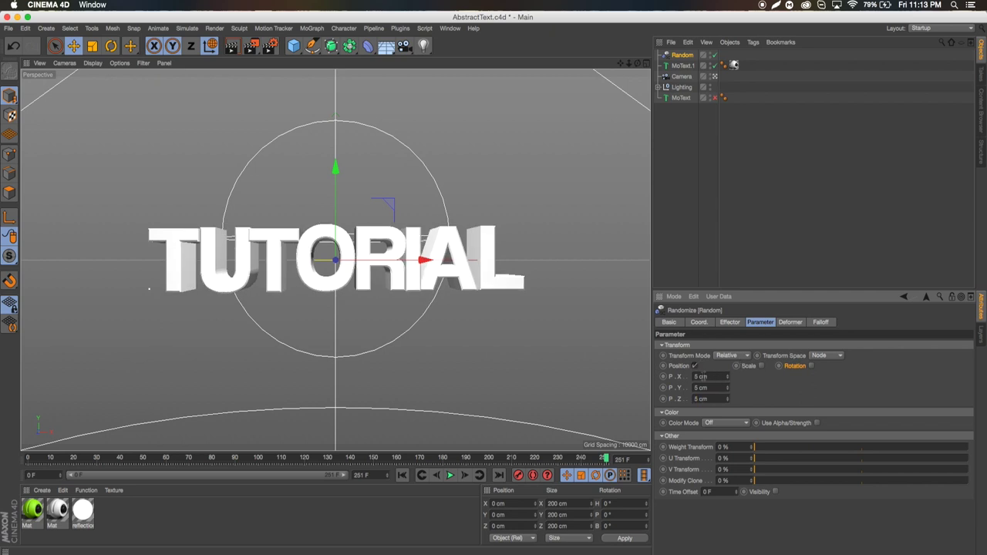
# Enable rotation on the Random effector with H 10°, P 6° and B 7°, and raise its X position variation to 25 cm
pyautogui.click(811, 367)
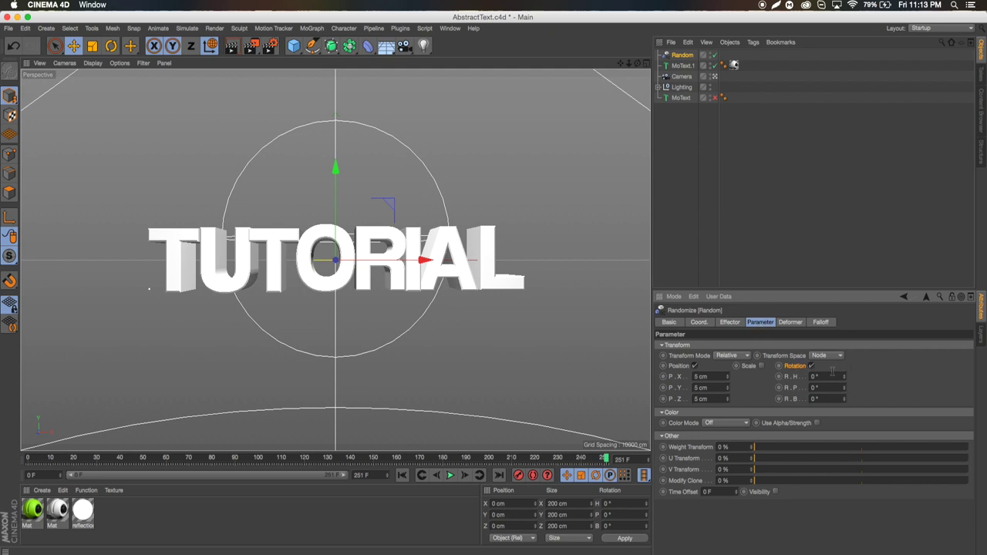
pyautogui.moveTo(841, 376); pyautogui.dragTo(844, 379)
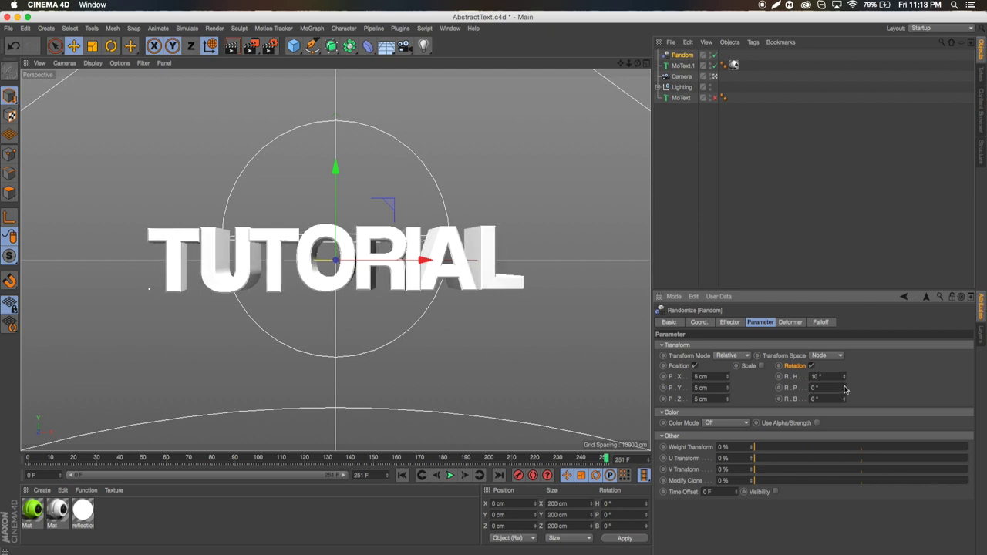
pyautogui.moveTo(844, 391); pyautogui.dragTo(845, 390)
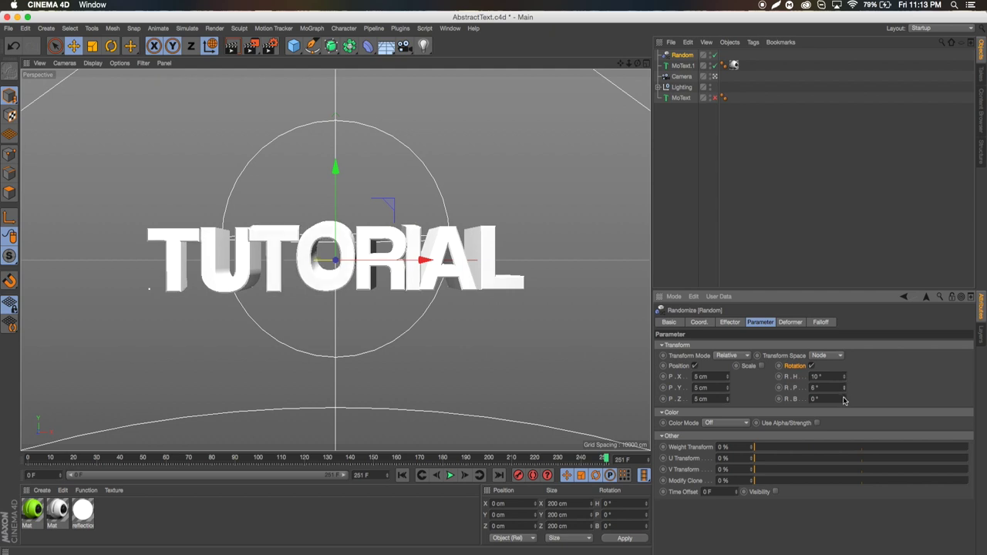
pyautogui.moveTo(844, 400); pyautogui.dragTo(844, 394)
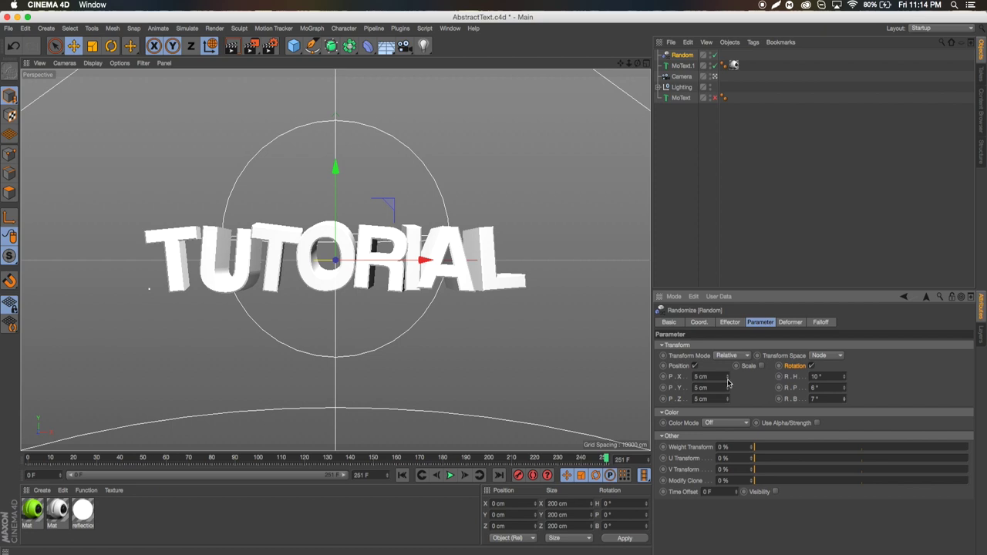
pyautogui.moveTo(727, 377); pyautogui.dragTo(727, 357)
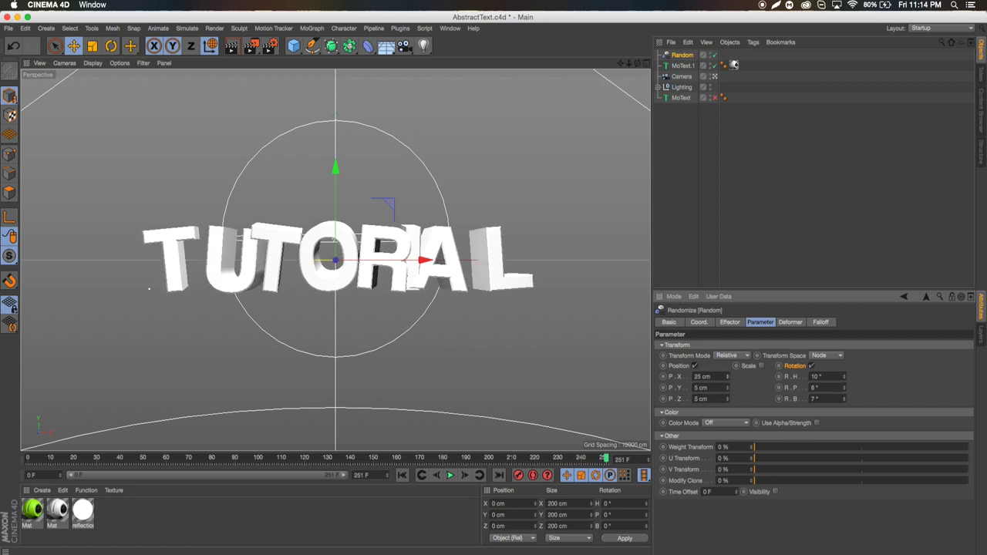
# Convert the MoText.1 object into an editable hierarchy
pyautogui.click(681, 67)
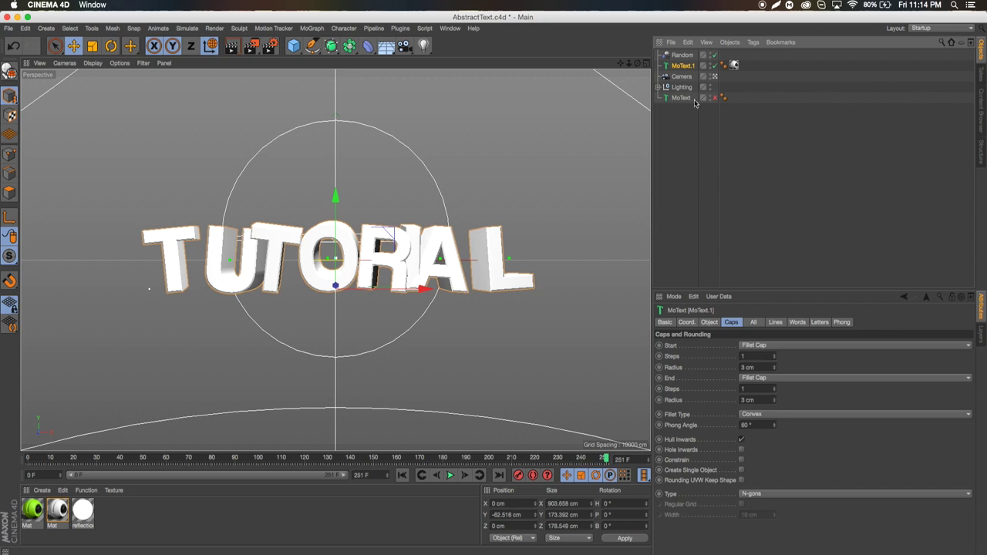
pyautogui.hotkey('alt', 'g')
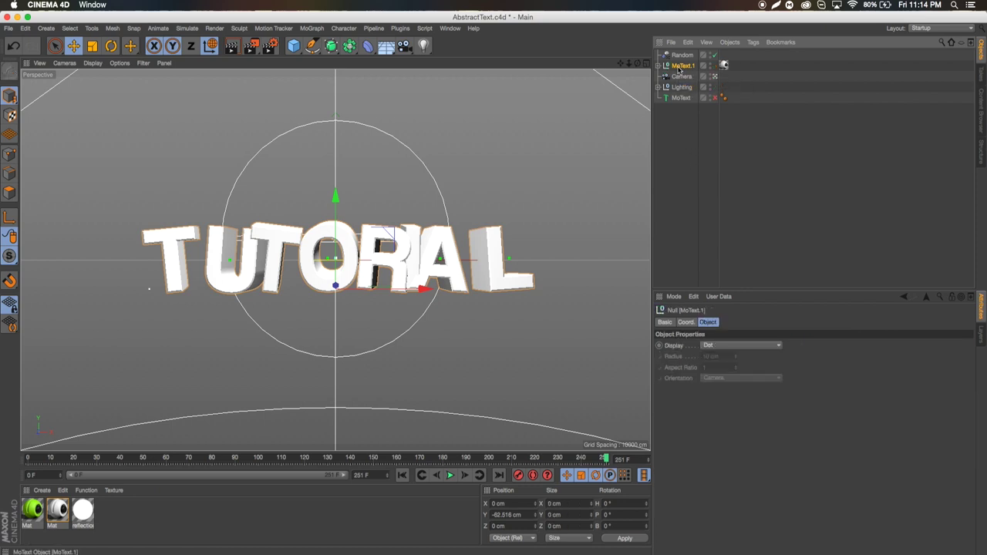
# Move the nested TUTORIAL null out above MoText.1 at the top level and delete the leftover MoText.1 null
pyautogui.click(657, 66)
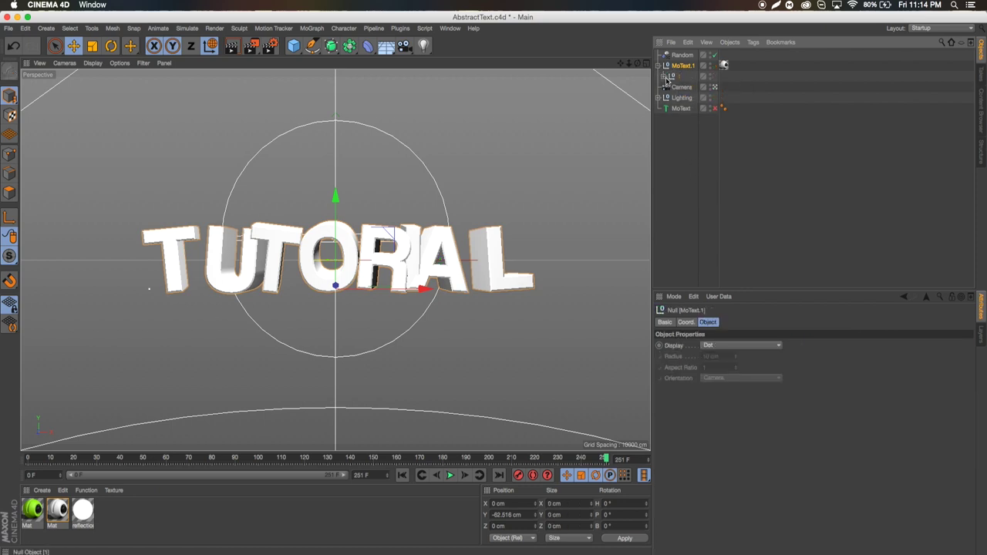
pyautogui.click(663, 76)
pyautogui.moveTo(694, 87); pyautogui.dragTo(689, 65)
pyautogui.click(682, 78)
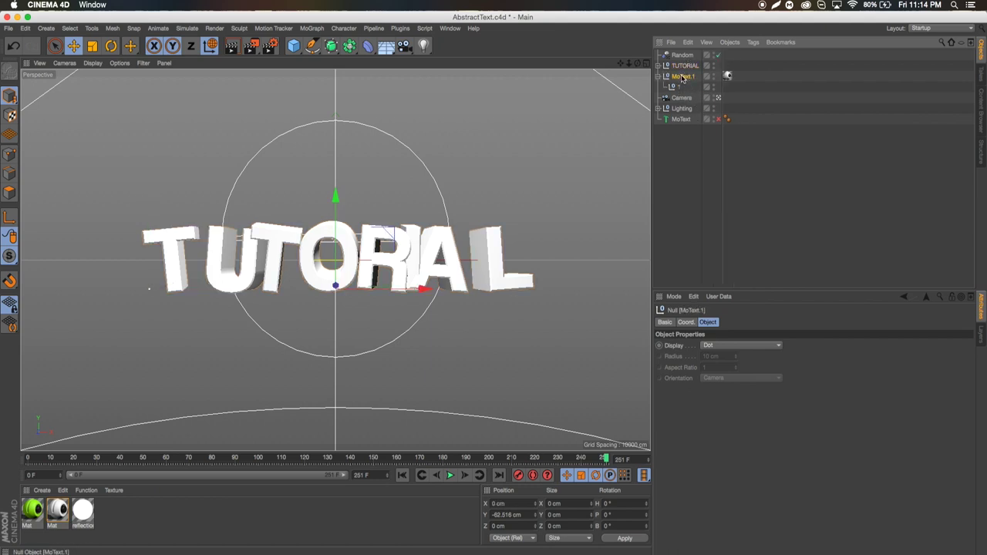
pyautogui.press('Delete')
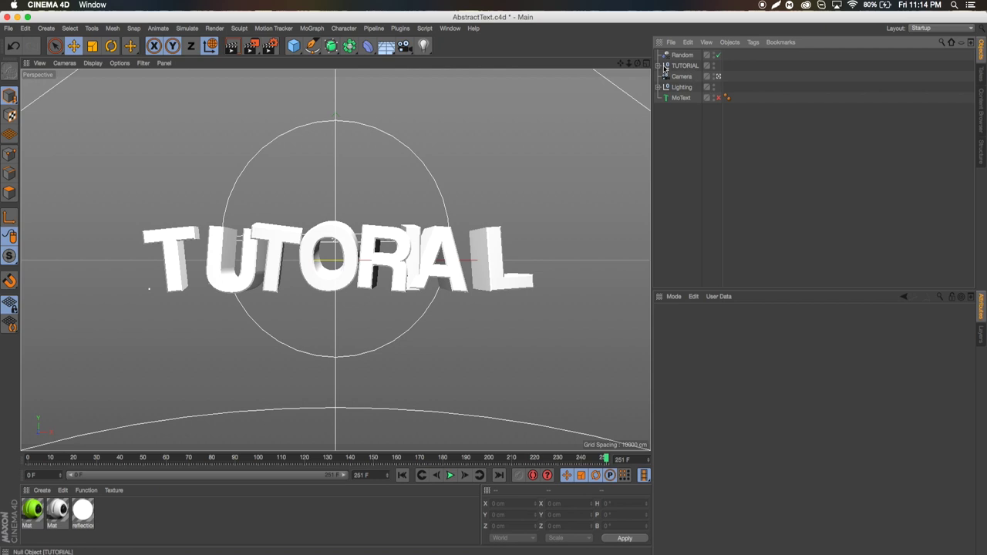
# Move the TUTORIAL null's first T inward to about X 38 cm and bring the final L inward against the A
pyautogui.click(662, 66)
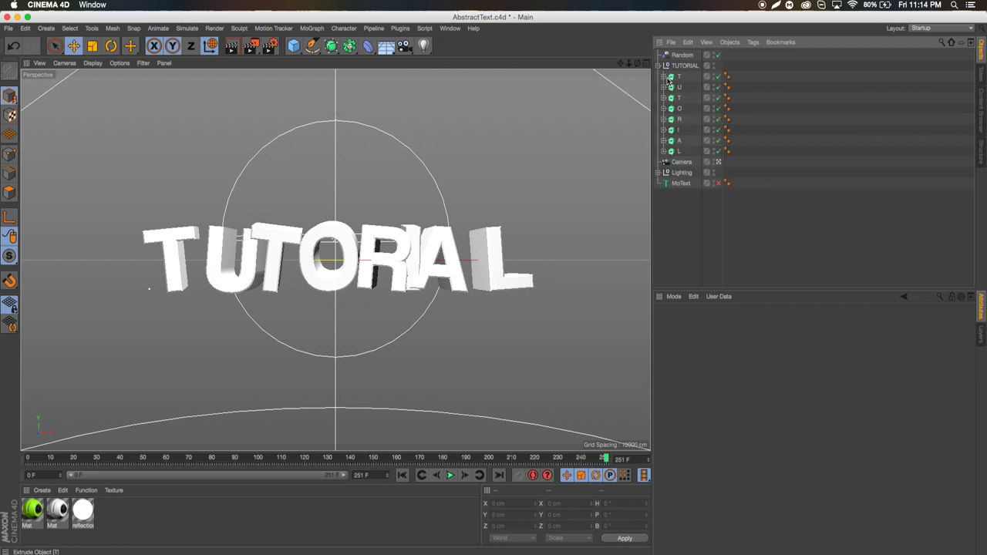
pyautogui.click(680, 77)
pyautogui.moveTo(241, 293); pyautogui.dragTo(253, 288)
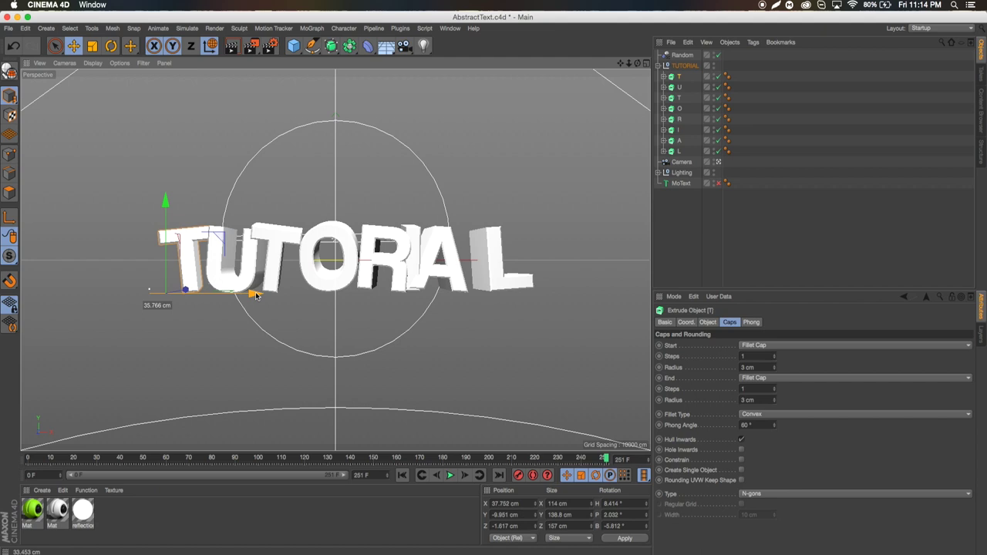
pyautogui.click(680, 151)
pyautogui.moveTo(558, 289); pyautogui.dragTo(545, 296)
# Shift the first three letters, T, U and T, together about 14 cm along X toward the O
pyautogui.click(678, 77)
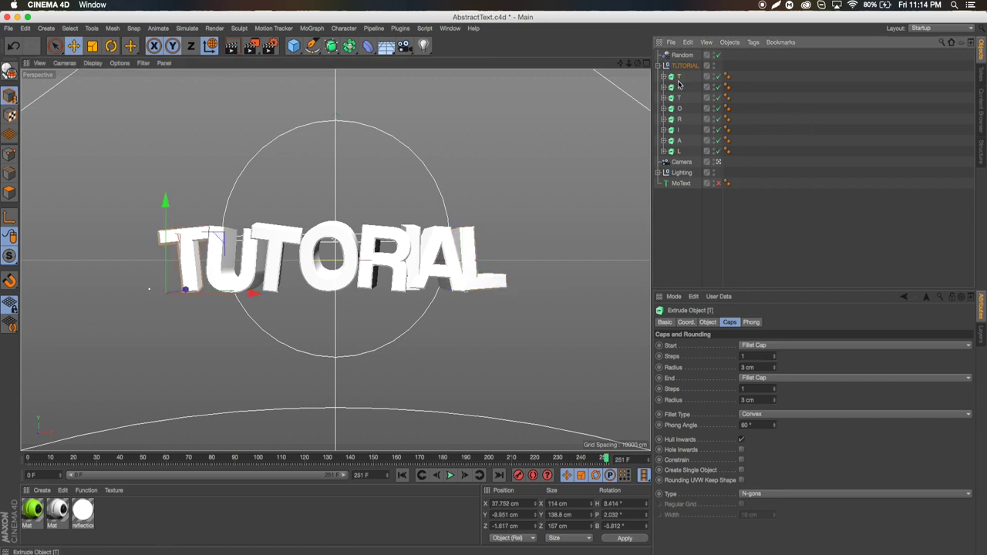
pyautogui.keyDown('shift'); pyautogui.click(680, 98); pyautogui.keyUp('shift')
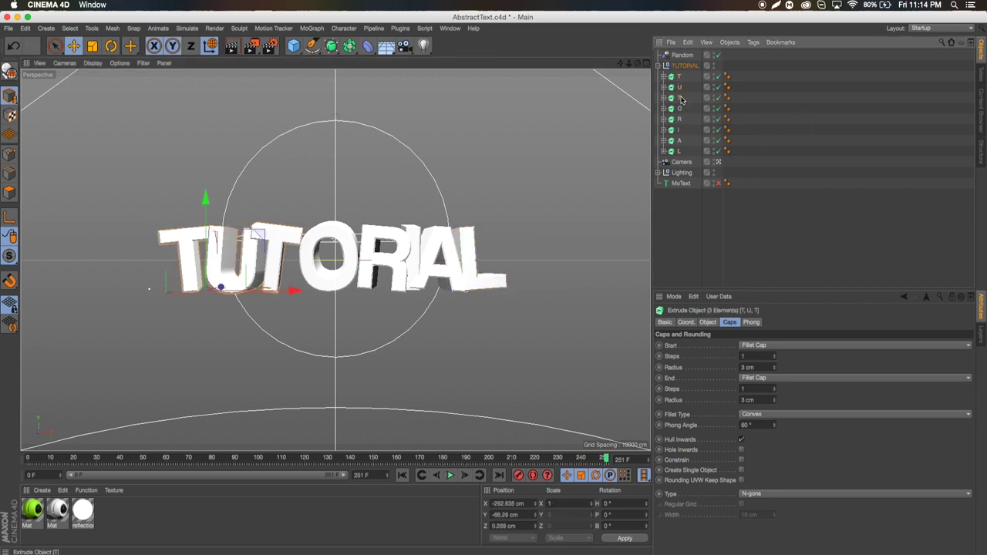
pyautogui.moveTo(293, 291); pyautogui.dragTo(301, 291)
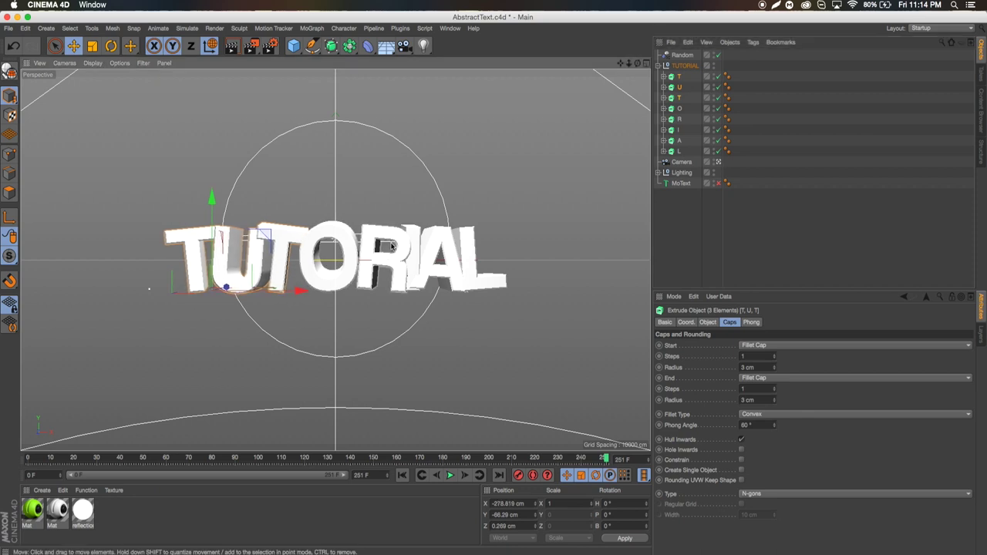
pyautogui.click(660, 66)
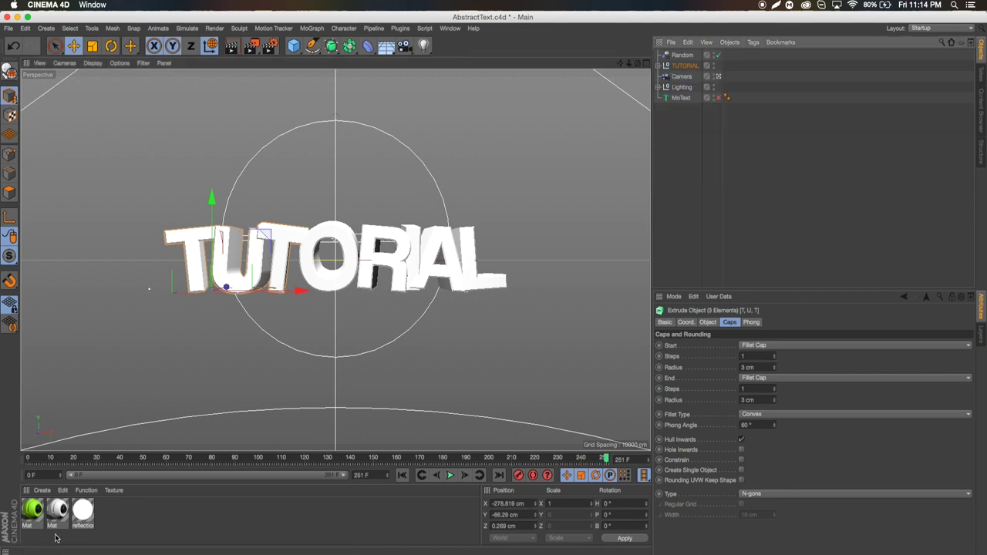
# Apply the white material to the TUTORIAL null and duplicate the null, giving the copy the green material
pyautogui.moveTo(726, 104); pyautogui.dragTo(689, 69)
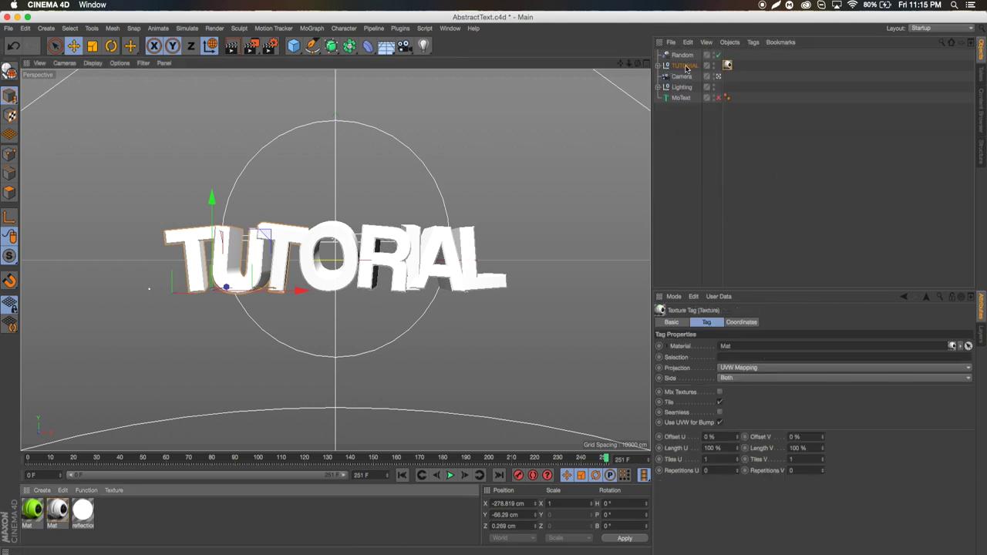
pyautogui.click(685, 66)
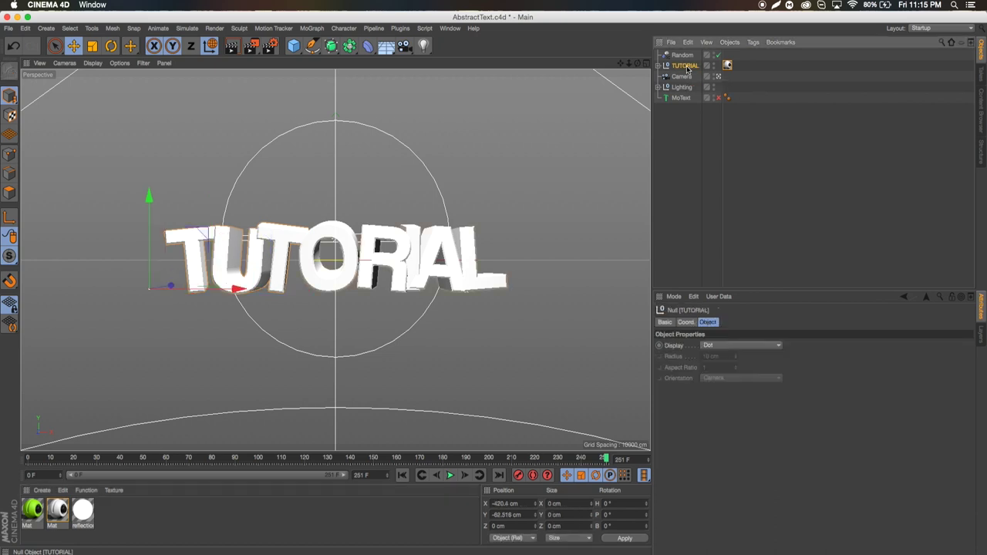
pyautogui.hotkey('ctrl', 'c')
pyautogui.hotkey('ctrl', 'v')
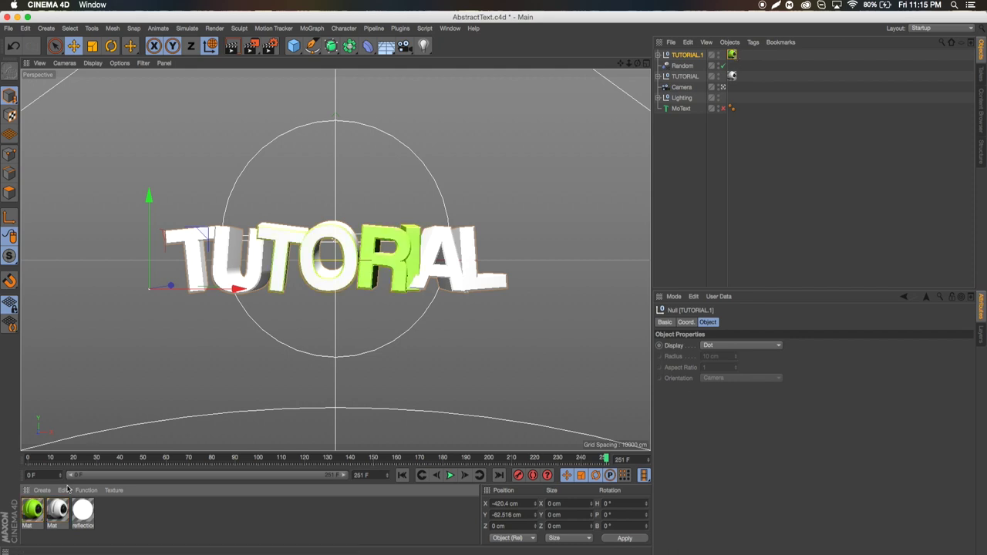
# Examine the green material's color settings in the Material Editor
pyautogui.click(33, 509)
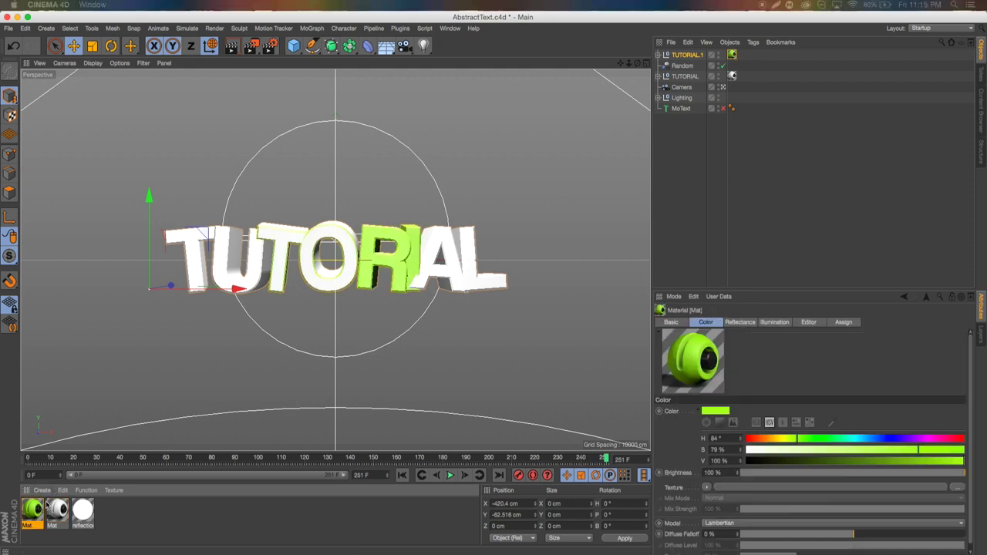
pyautogui.doubleClick(34, 509)
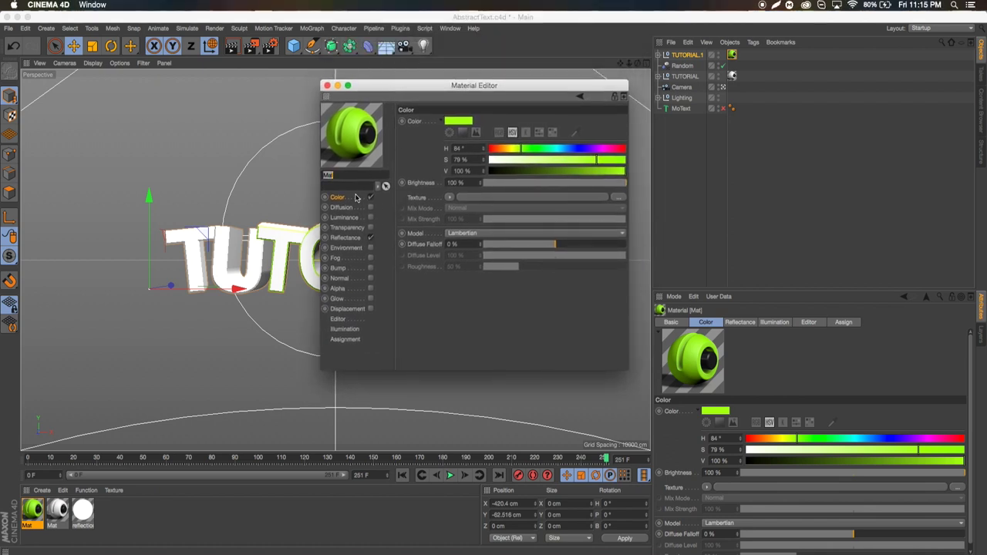
pyautogui.click(327, 86)
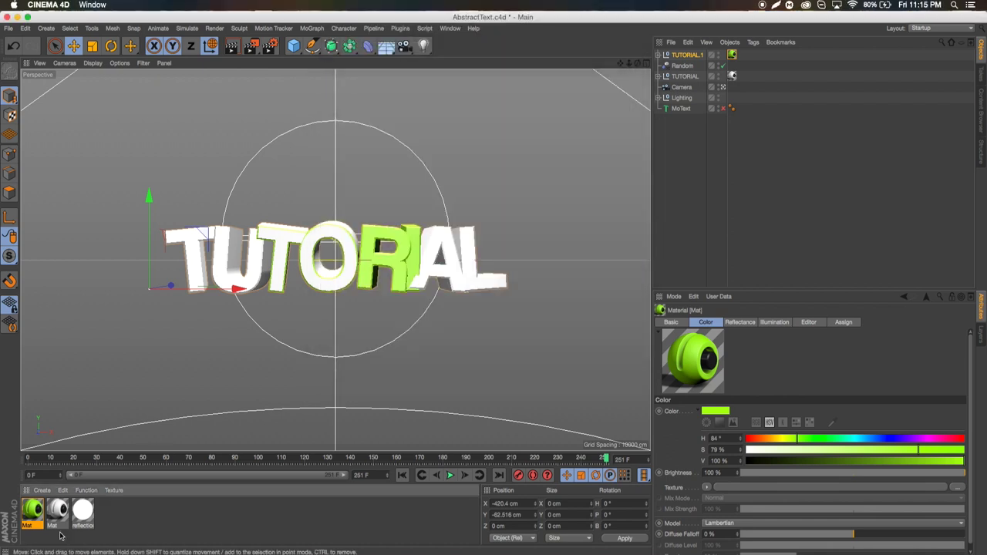
# Try out a new material with a different preview shape and a blue color of H 242° and S 100%, and delete it
pyautogui.click(42, 490)
pyautogui.click(61, 396)
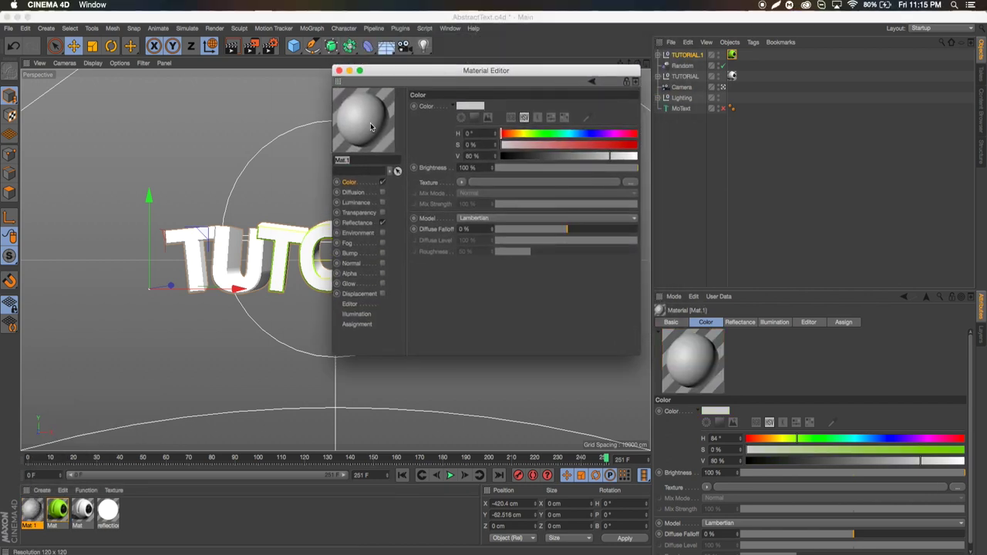
pyautogui.rightClick(365, 116)
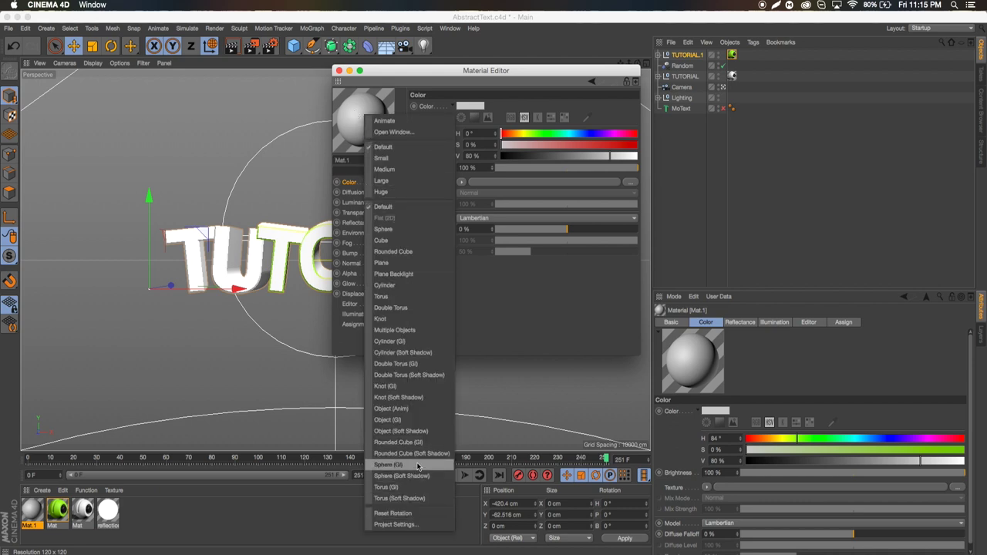
pyautogui.click(407, 437)
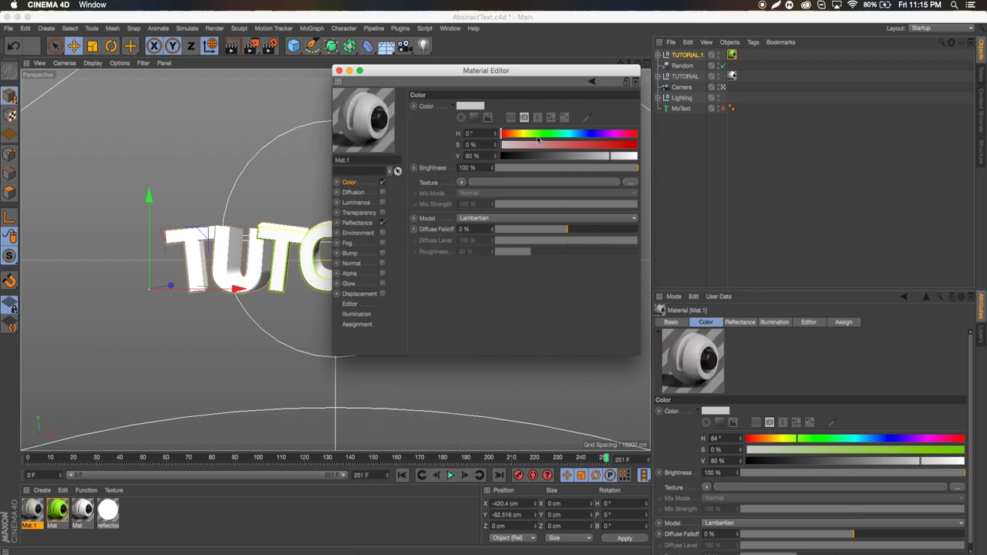
pyautogui.moveTo(552, 137); pyautogui.dragTo(638, 145)
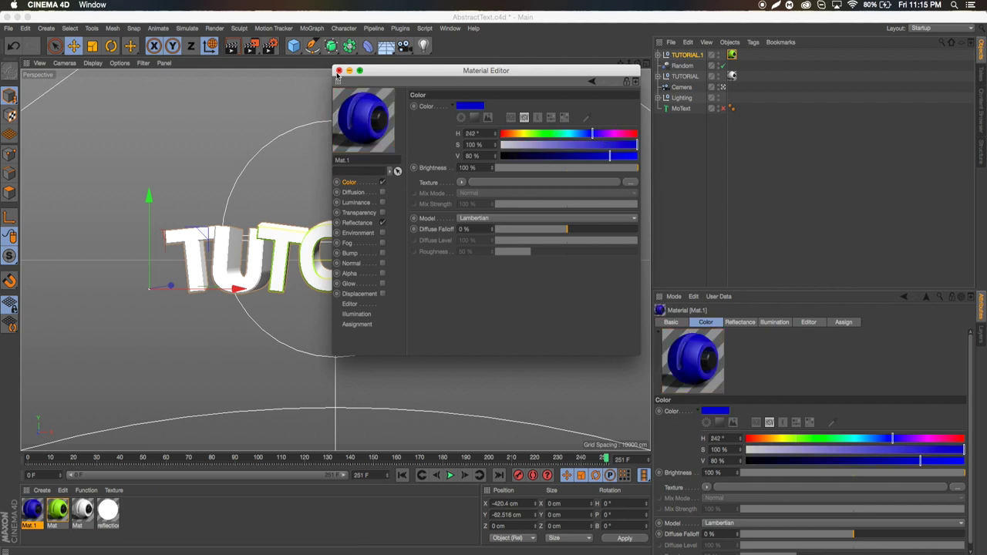
pyautogui.click(339, 70)
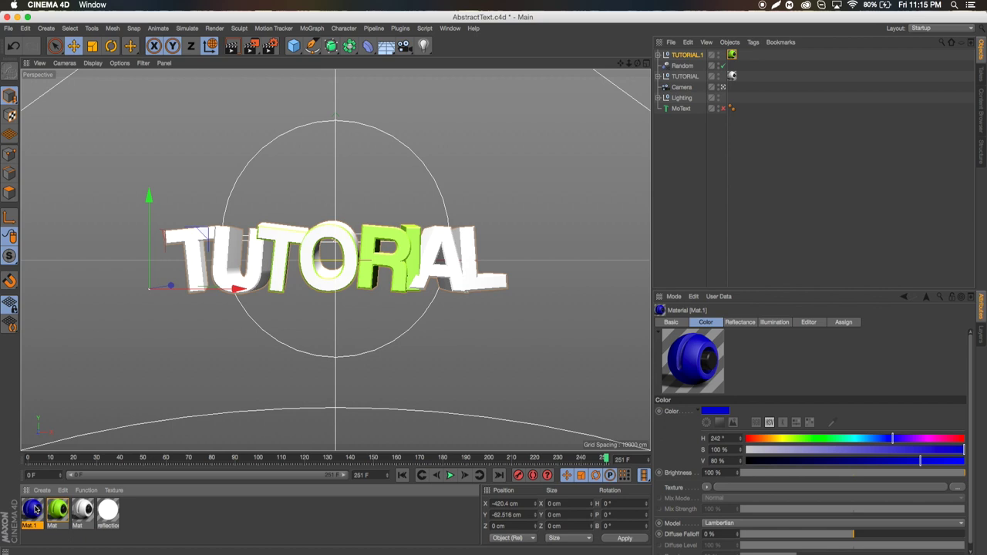
pyautogui.press('Delete')
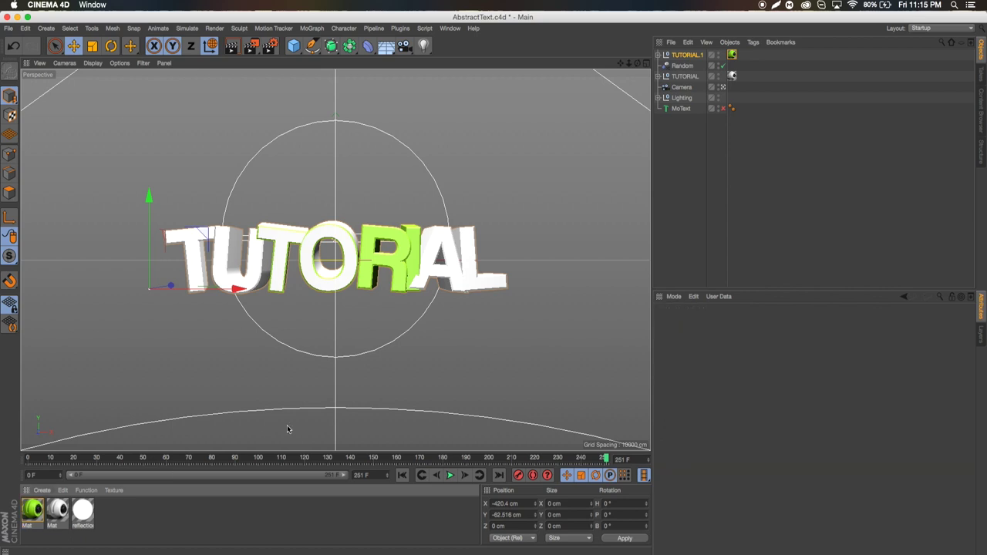
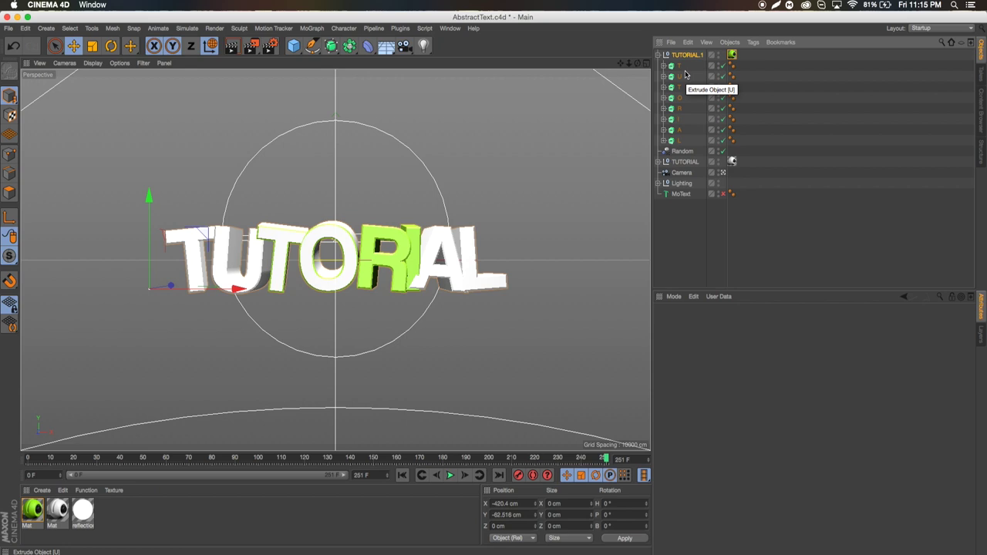
# Move the first T in TUTORIAL.1 back to about Z 33 cm and scale it up to about 122 × 148 × 168 cm
pyautogui.click(682, 66)
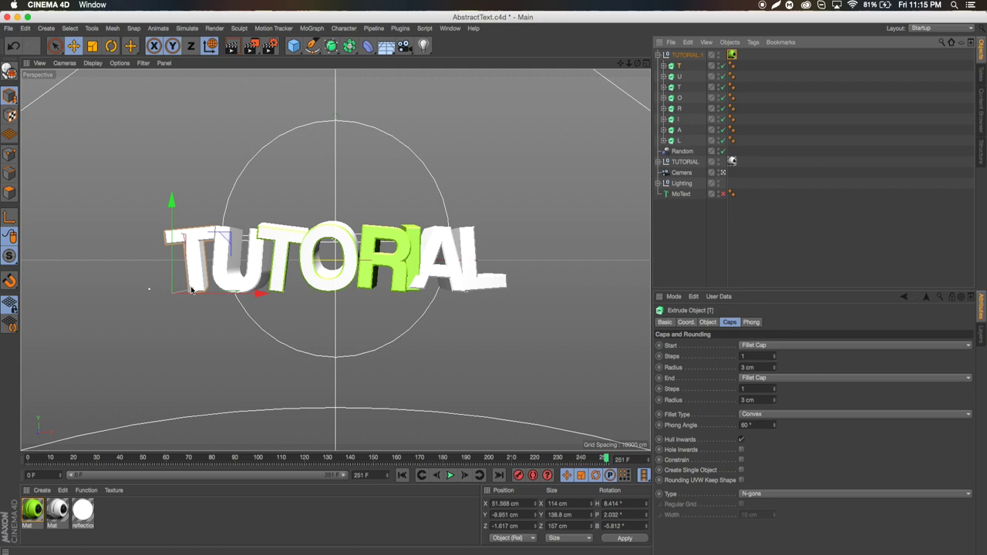
pyautogui.moveTo(192, 290); pyautogui.dragTo(195, 286)
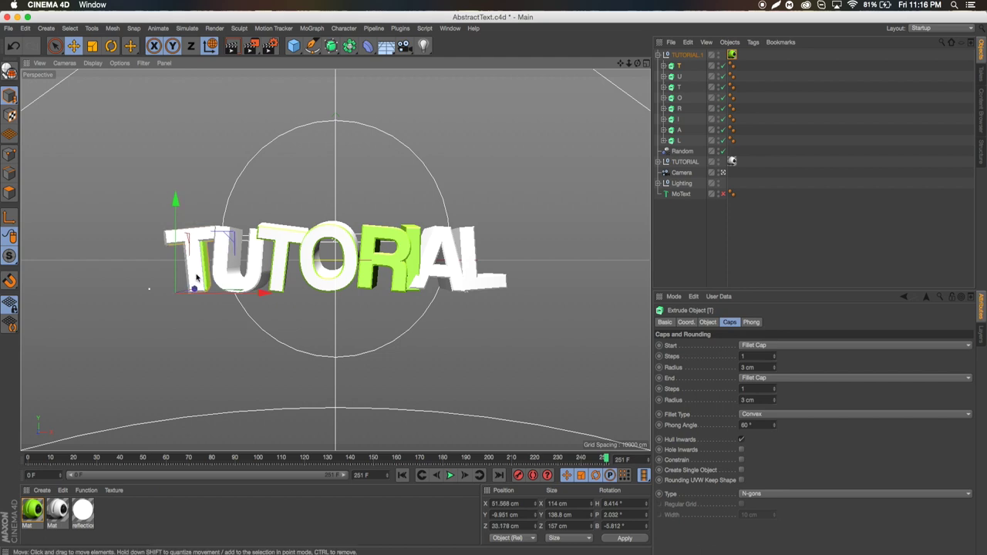
pyautogui.click(92, 47)
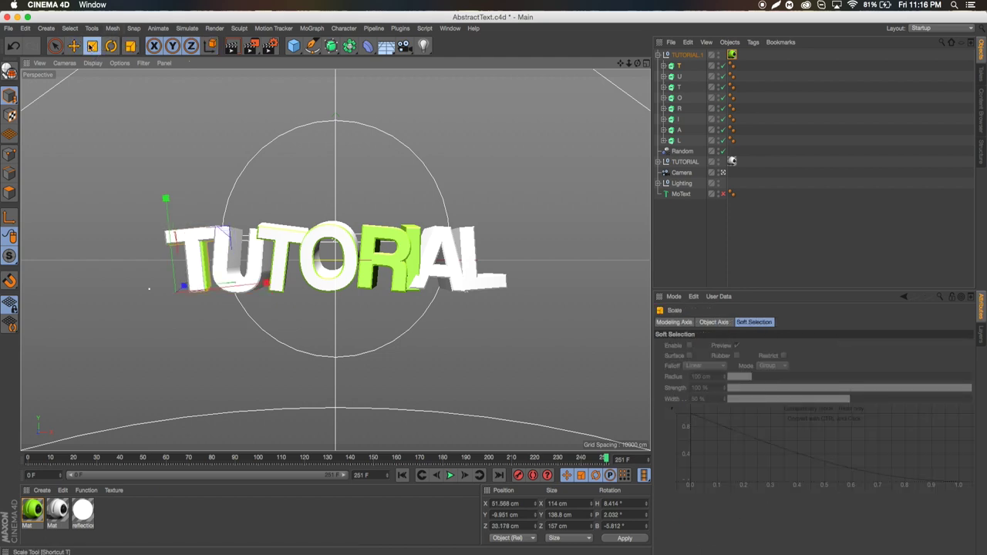
pyautogui.moveTo(218, 213); pyautogui.dragTo(226, 177)
# Rotate the first T of TUTORIAL.1 to about H 7°, P -8°, B -10° and lower it to about Y -18 cm
pyautogui.click(111, 46)
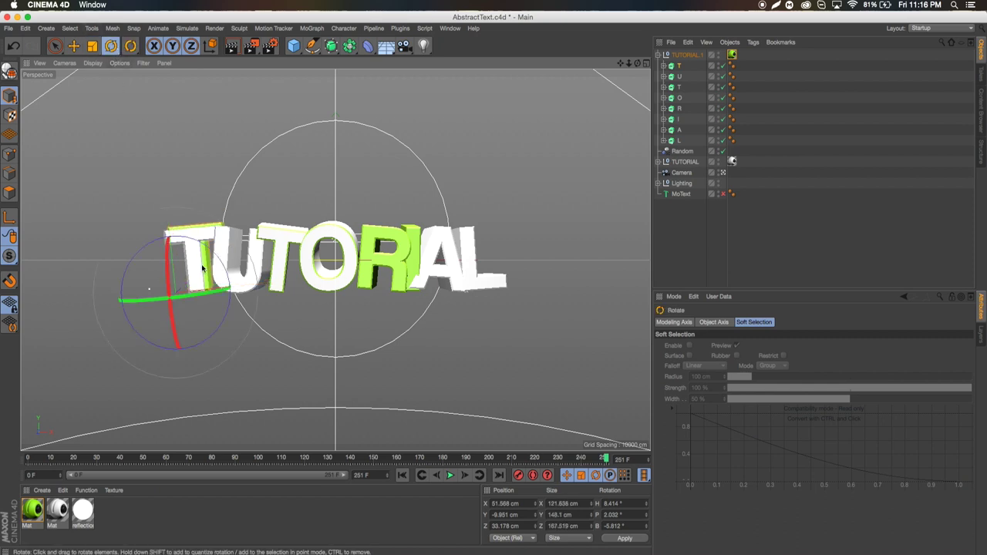
pyautogui.moveTo(196, 264); pyautogui.dragTo(143, 249)
pyautogui.click(73, 46)
pyautogui.moveTo(176, 200); pyautogui.dragTo(177, 207)
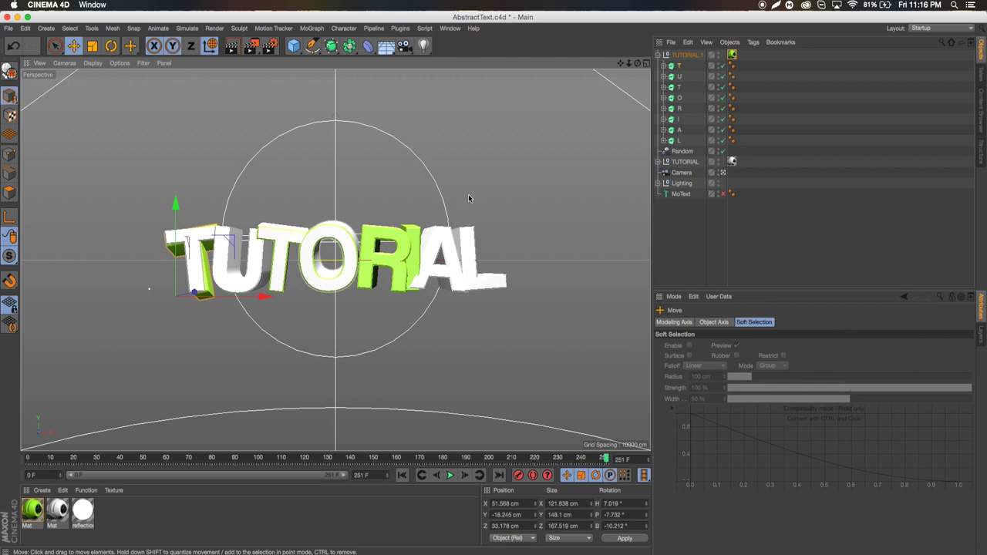
# Bring the U of TUTORIAL.1 forward to about Z -39 cm and reduce its extrusion depth
pyautogui.click(679, 77)
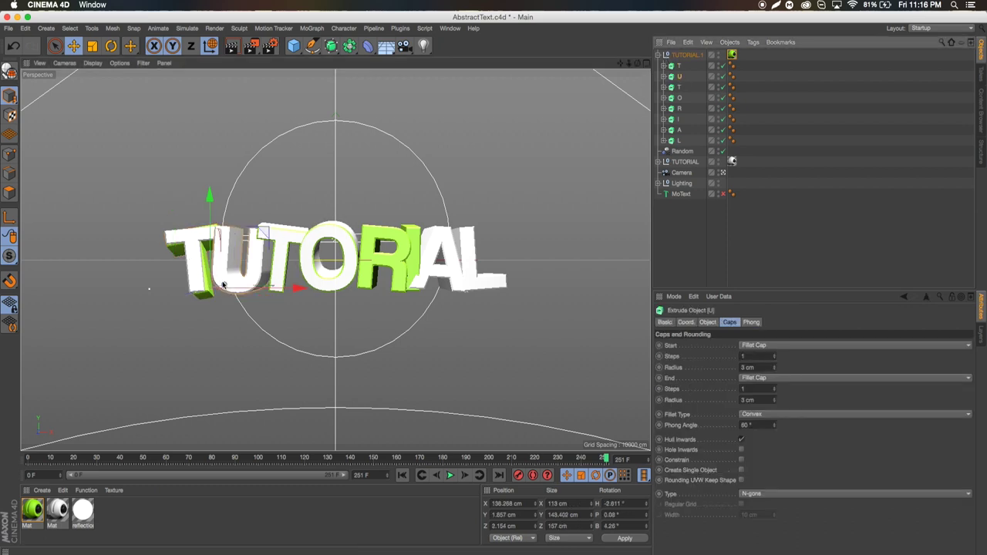
pyautogui.moveTo(224, 284); pyautogui.dragTo(221, 287)
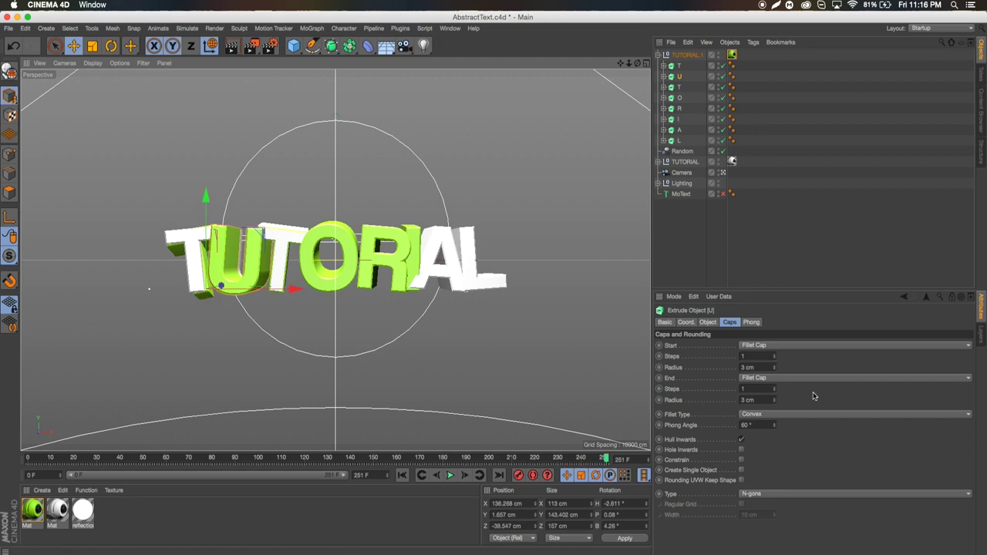
pyautogui.click(706, 322)
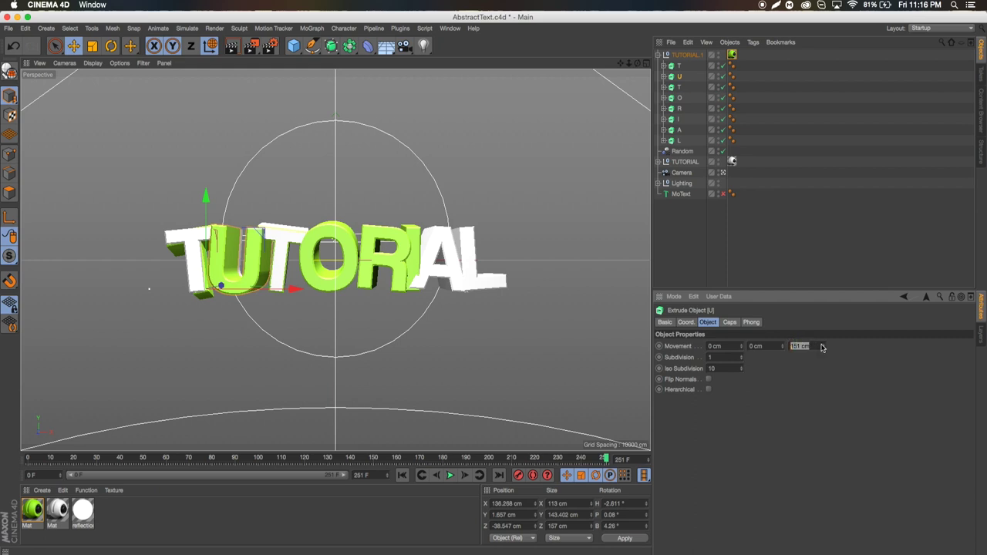
pyautogui.moveTo(823, 346); pyautogui.dragTo(823, 373)
pyautogui.click(804, 242)
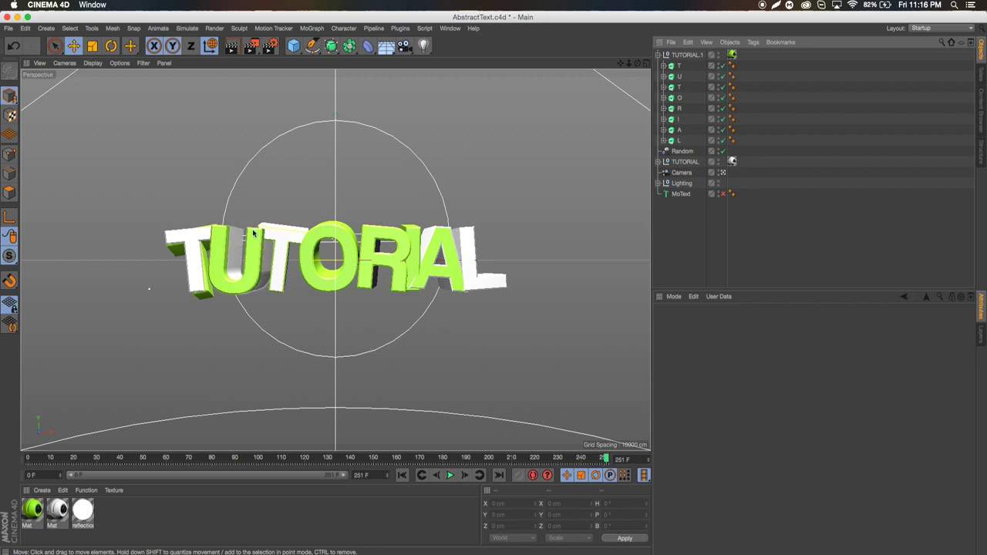
# Move the second T of TUTORIAL.1 to about X 236 cm and Z 44 cm and rotate it slightly behind the white T
pyautogui.click(680, 87)
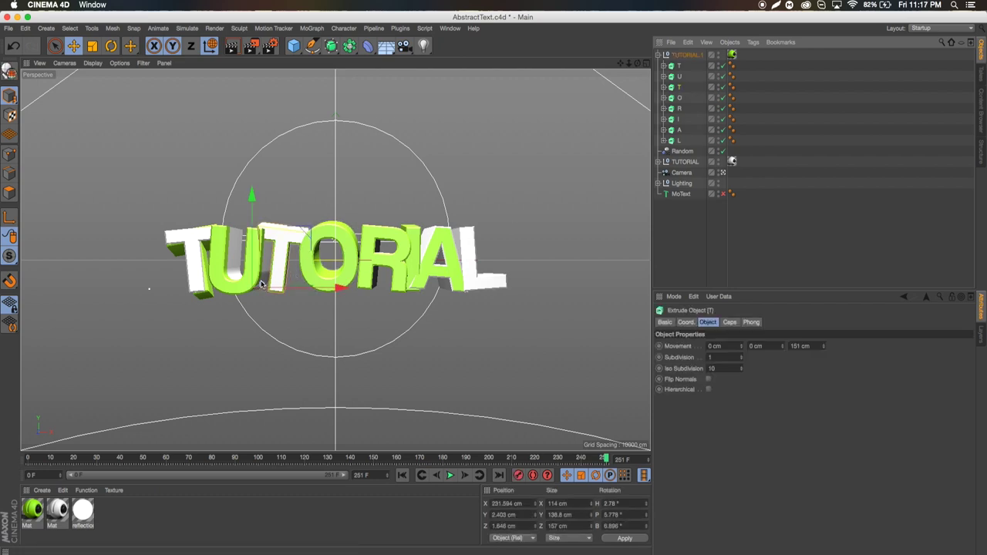
pyautogui.moveTo(260, 284); pyautogui.dragTo(339, 287)
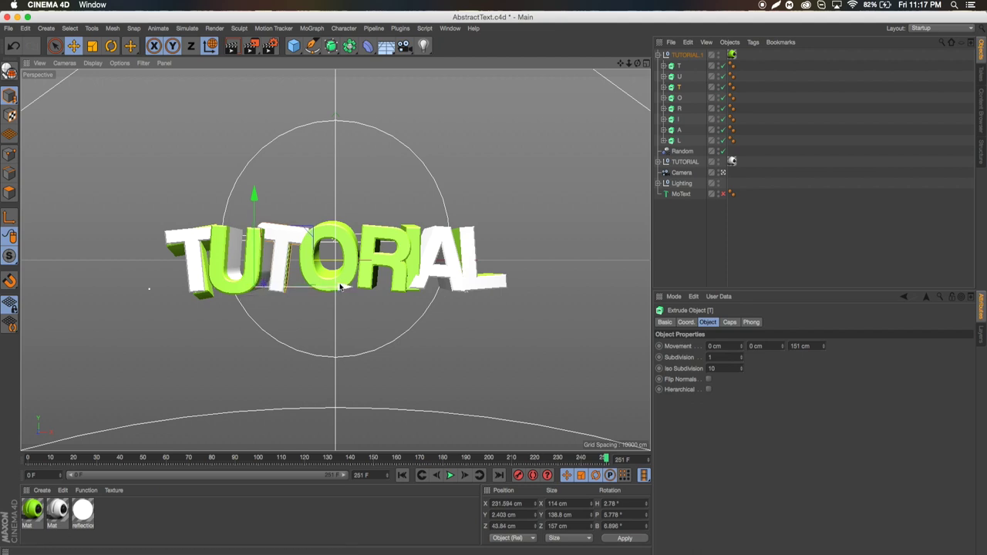
pyautogui.click(110, 46)
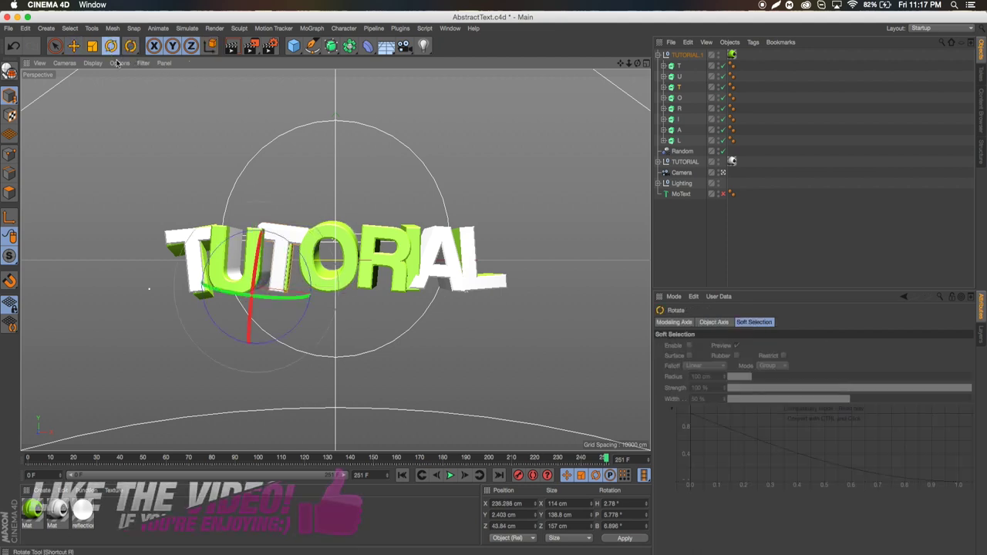
pyautogui.moveTo(281, 271); pyautogui.dragTo(283, 226)
pyautogui.click(700, 215)
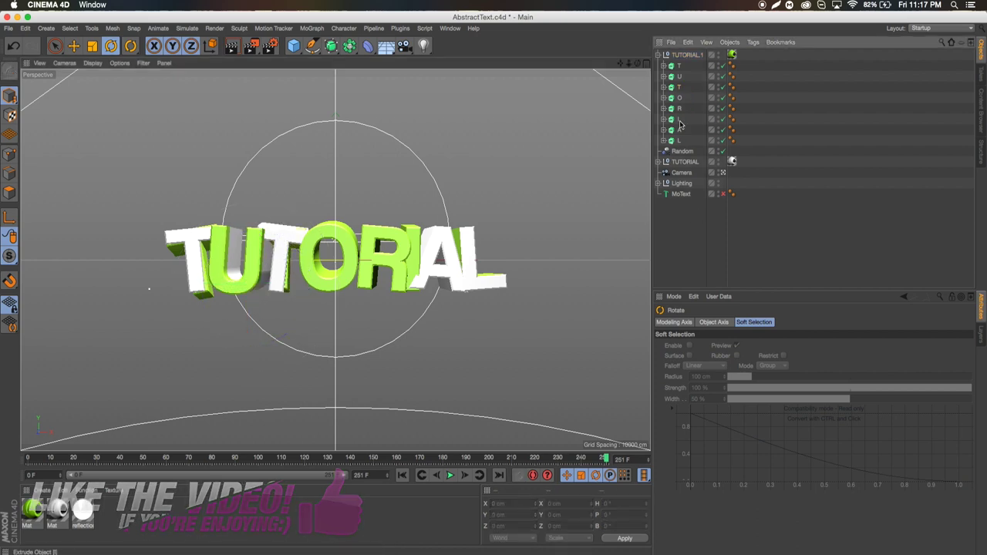
# Push the O of TUTORIAL.1 back to about Z 11 cm, behind the white O
pyautogui.click(678, 99)
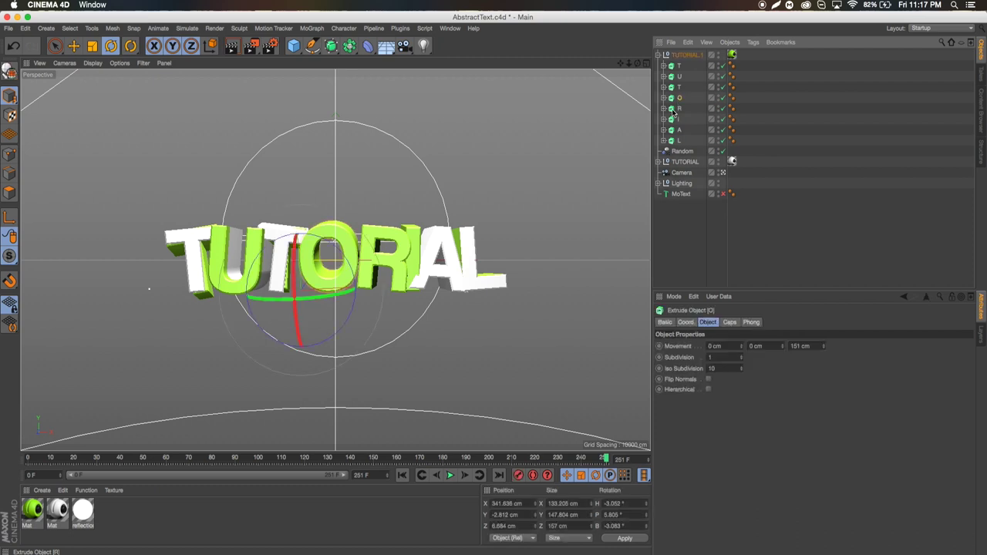
pyautogui.press('e')
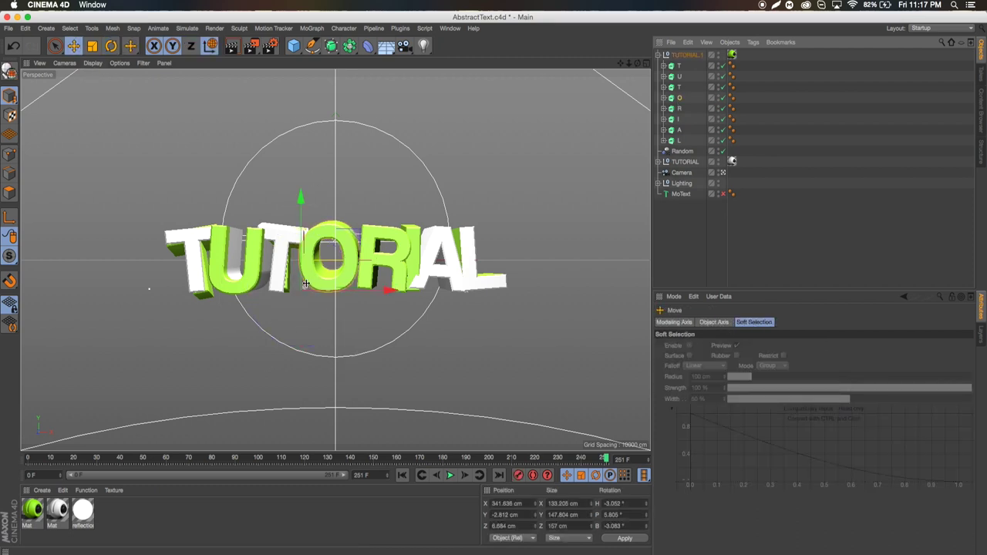
pyautogui.moveTo(306, 286); pyautogui.dragTo(309, 245)
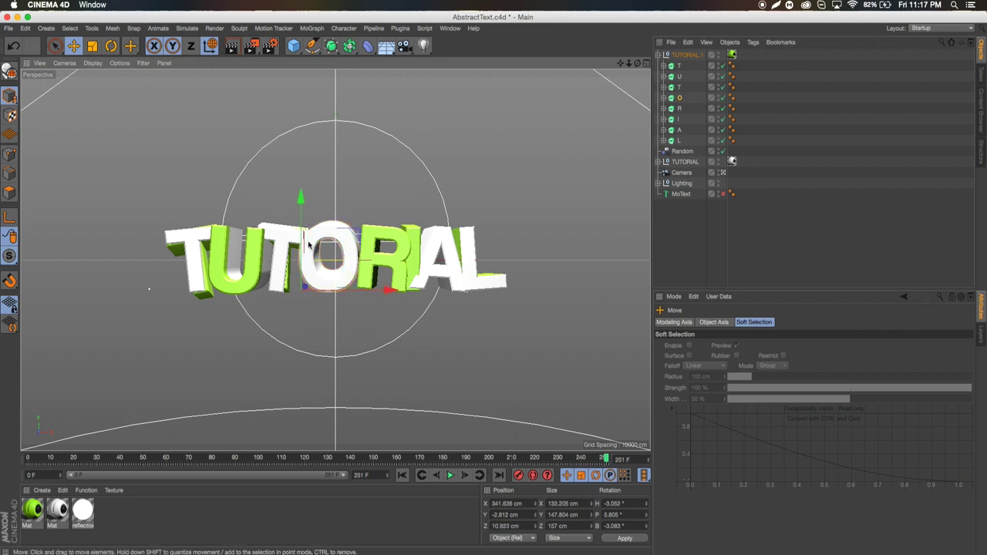
# Undo the last push-back of the O of TUTORIAL.1, bring it to about Z -6 cm, and reduce its extrusion depth to 68 cm
pyautogui.press('super+z')
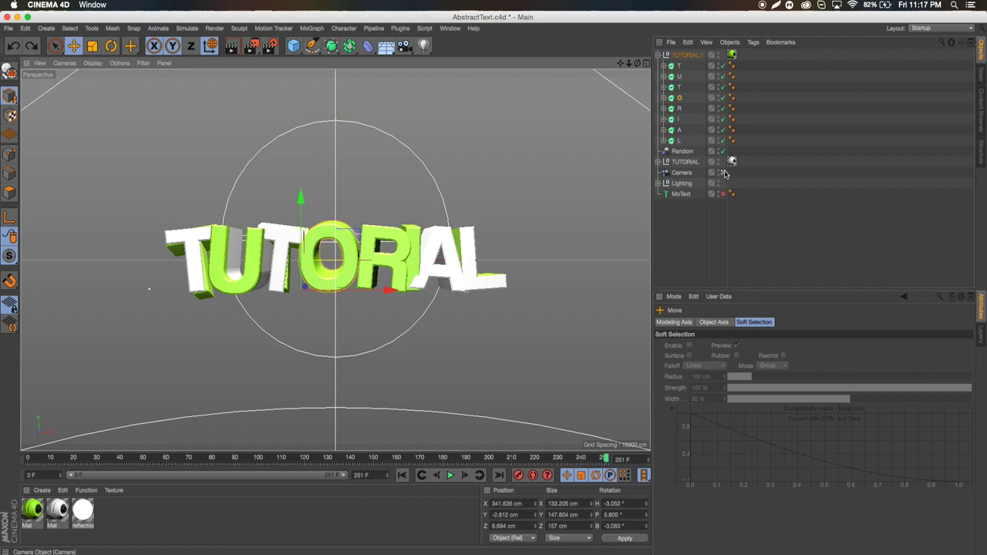
pyautogui.keyDown('alt'); pyautogui.moveTo(493, 231); pyautogui.dragTo(393, 231); pyautogui.keyUp('alt')
pyautogui.click(679, 98)
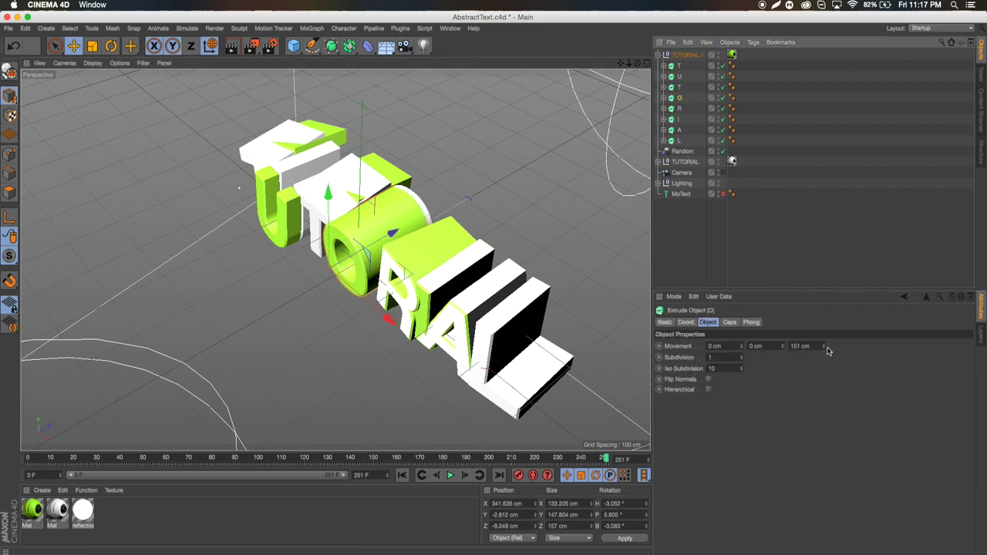
pyautogui.moveTo(824, 347); pyautogui.dragTo(824, 407)
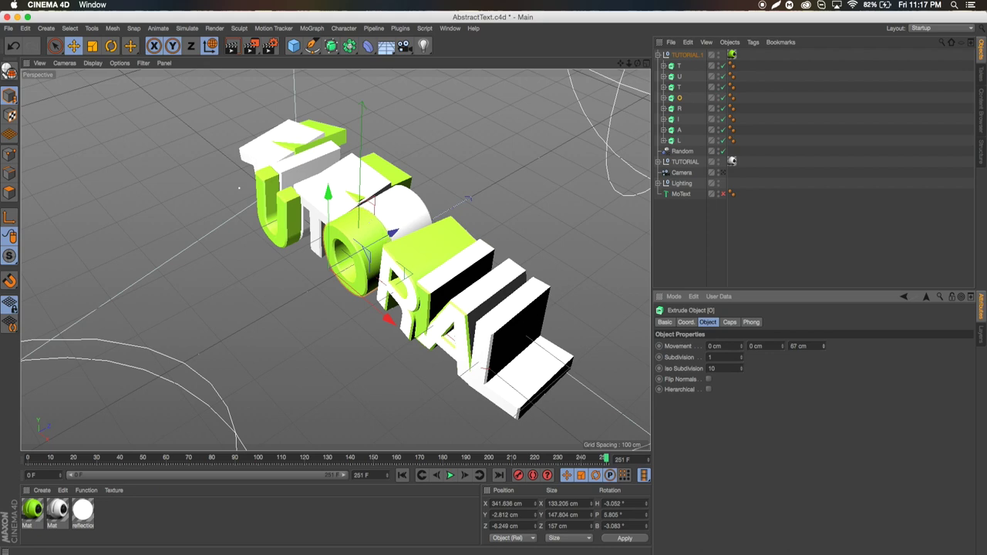
pyautogui.click(722, 173)
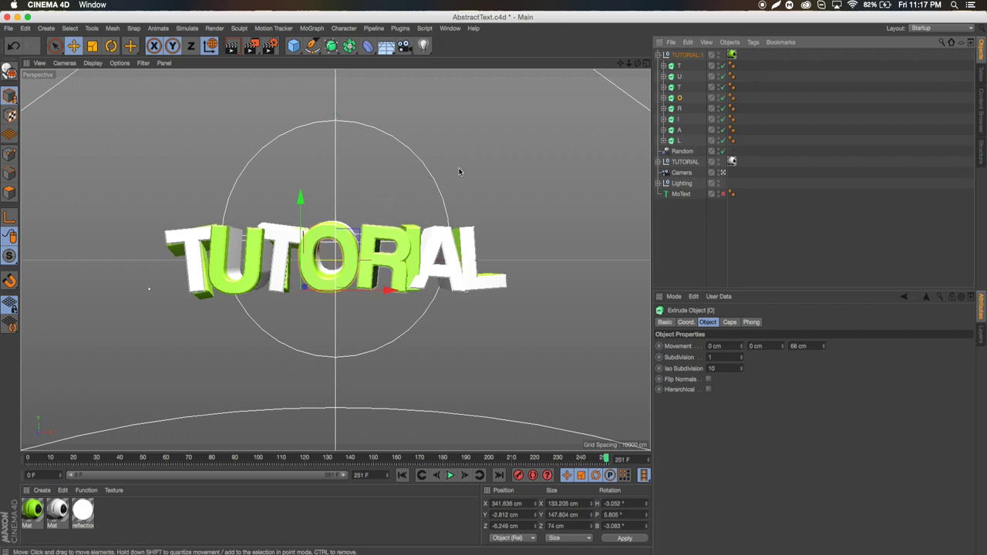
# Move the R of TUTORIAL.1 to about X 471 cm, Y 0 cm and Z 5 cm
pyautogui.click(680, 110)
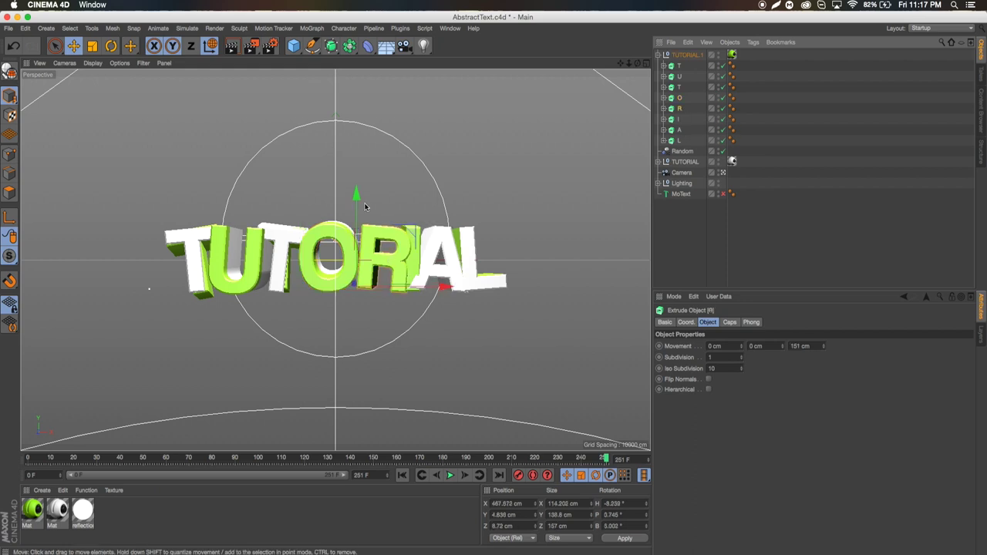
pyautogui.moveTo(357, 190); pyautogui.dragTo(357, 196)
pyautogui.moveTo(355, 286); pyautogui.dragTo(441, 263)
pyautogui.click(722, 174)
pyautogui.click(722, 174)
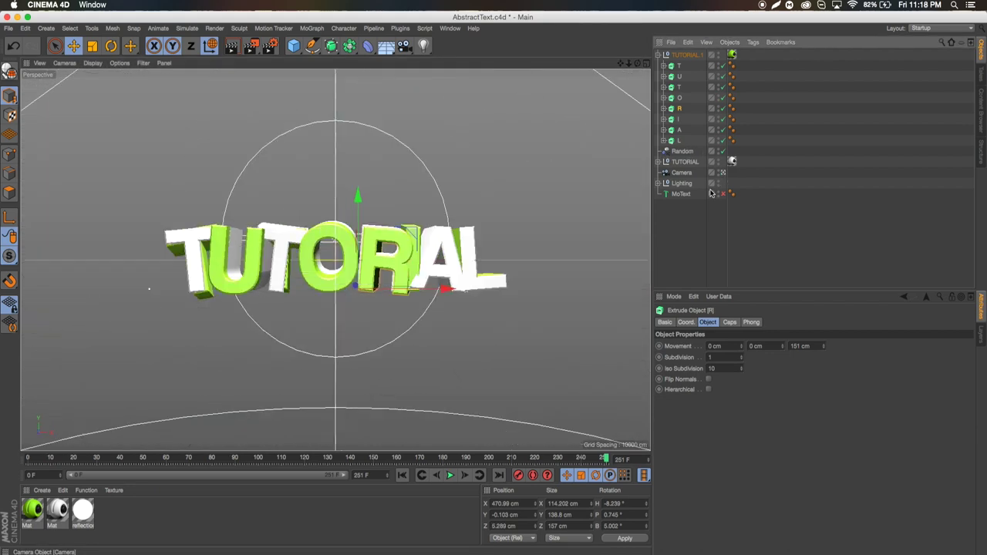
pyautogui.click(690, 222)
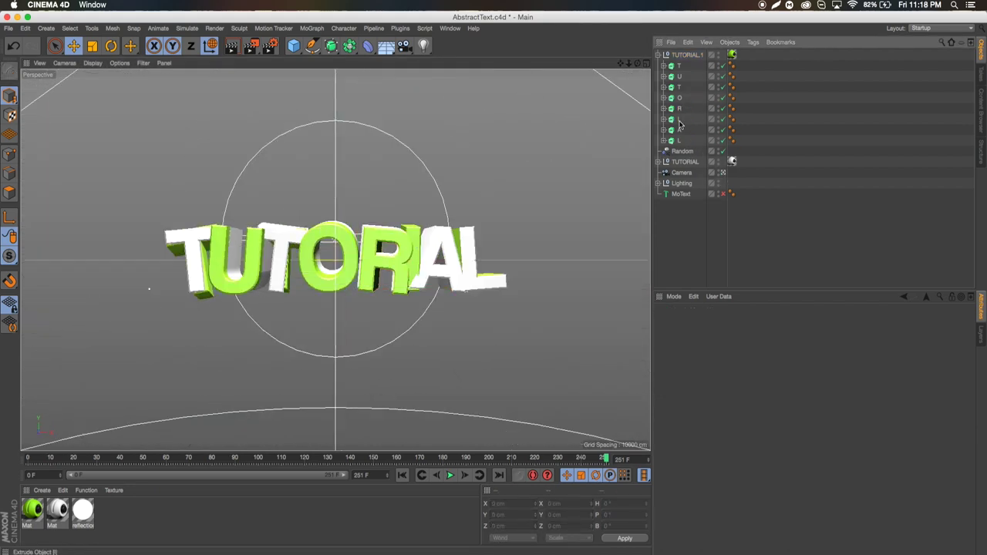
# Move the I of TUTORIAL.1 up and back to about X 575 cm, Y 9 cm and Z 47 cm
pyautogui.click(678, 119)
pyautogui.moveTo(395, 287); pyautogui.dragTo(401, 193)
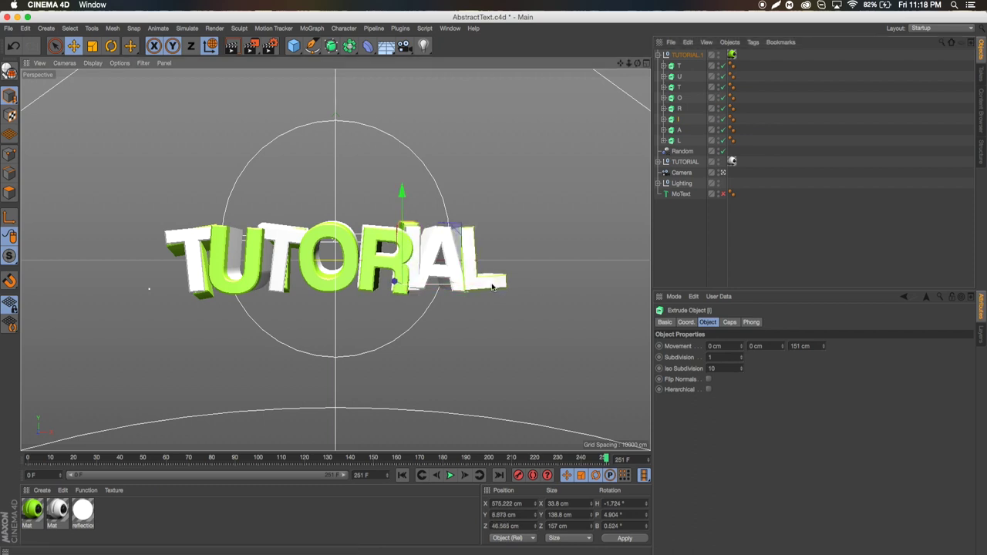
pyautogui.click(391, 288)
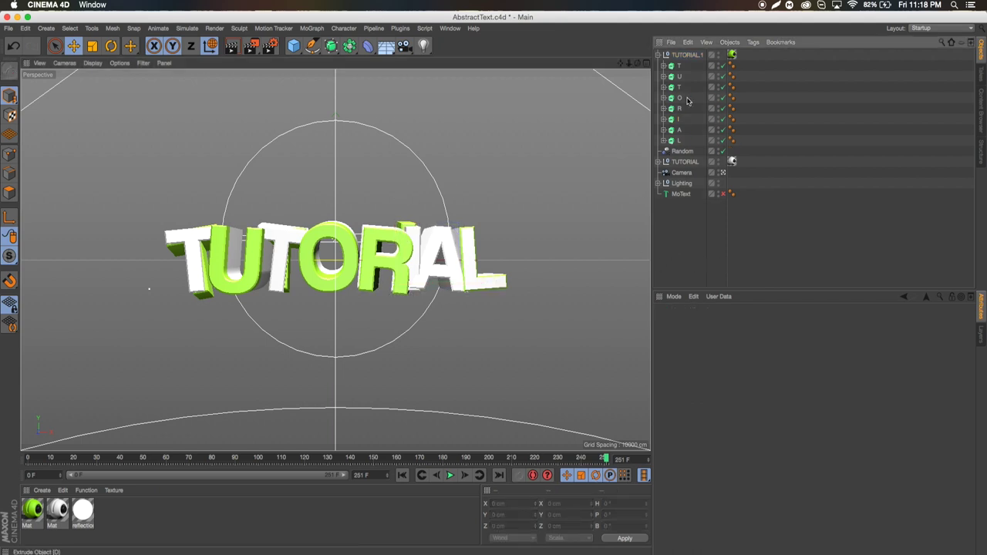
# Rotate the A of TUTORIAL.1 so that parts of it show around the white A
pyautogui.click(682, 131)
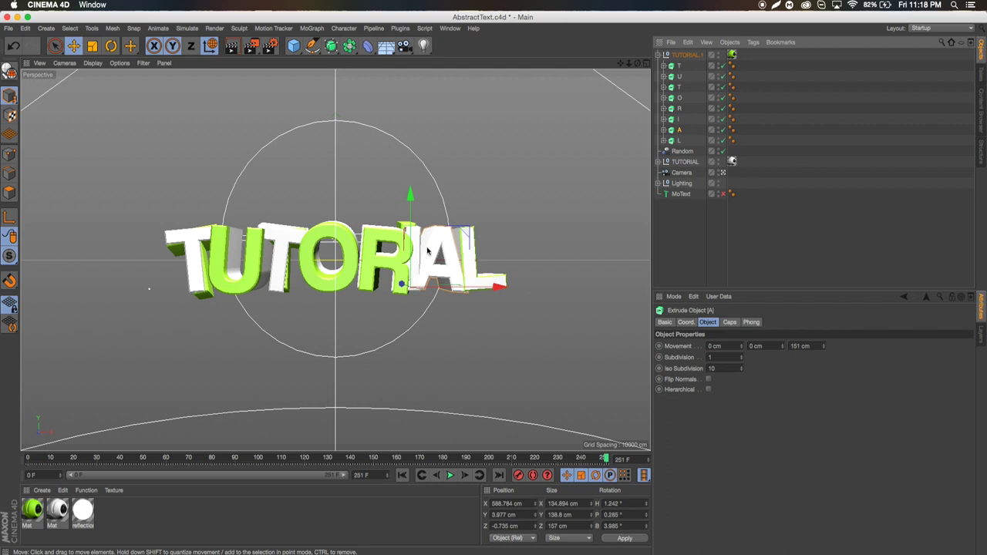
pyautogui.press('r')
pyautogui.moveTo(400, 290); pyautogui.dragTo(418, 297)
pyautogui.click(673, 228)
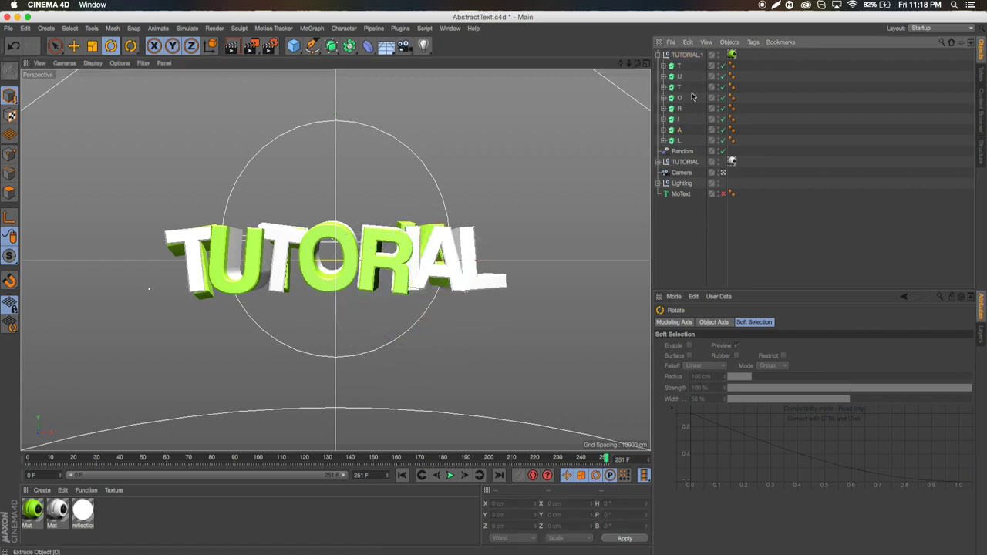
# Bring the L of TUTORIAL.1 forward to about Z -16 cm and scale it down slightly
pyautogui.click(682, 140)
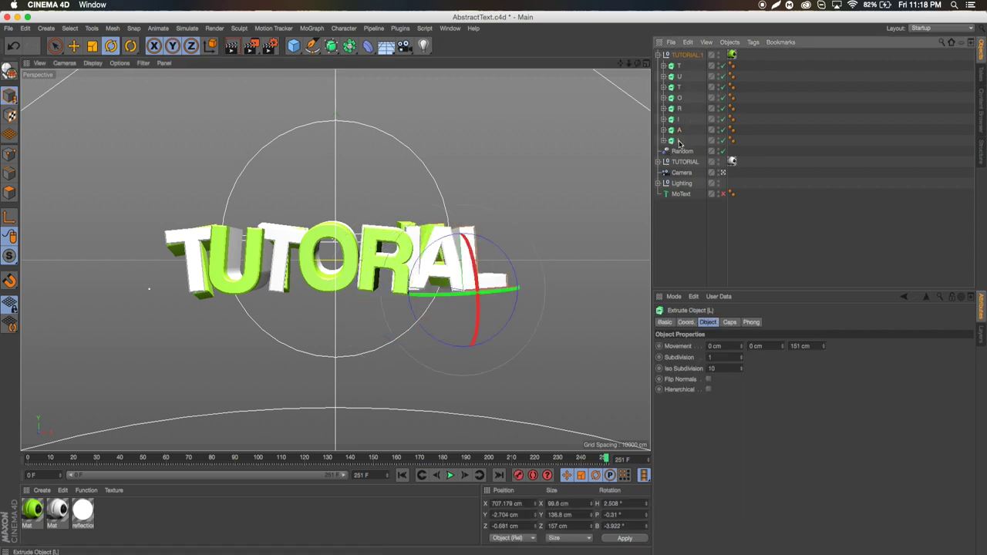
pyautogui.click(75, 47)
pyautogui.moveTo(445, 289); pyautogui.dragTo(455, 301)
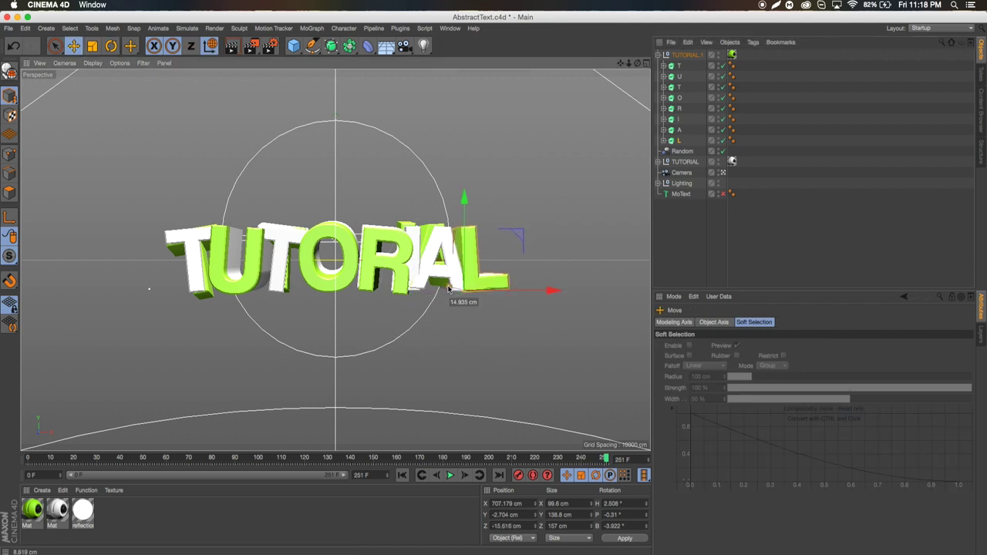
pyautogui.click(92, 46)
pyautogui.moveTo(606, 213); pyautogui.dragTo(542, 228)
pyautogui.click(713, 250)
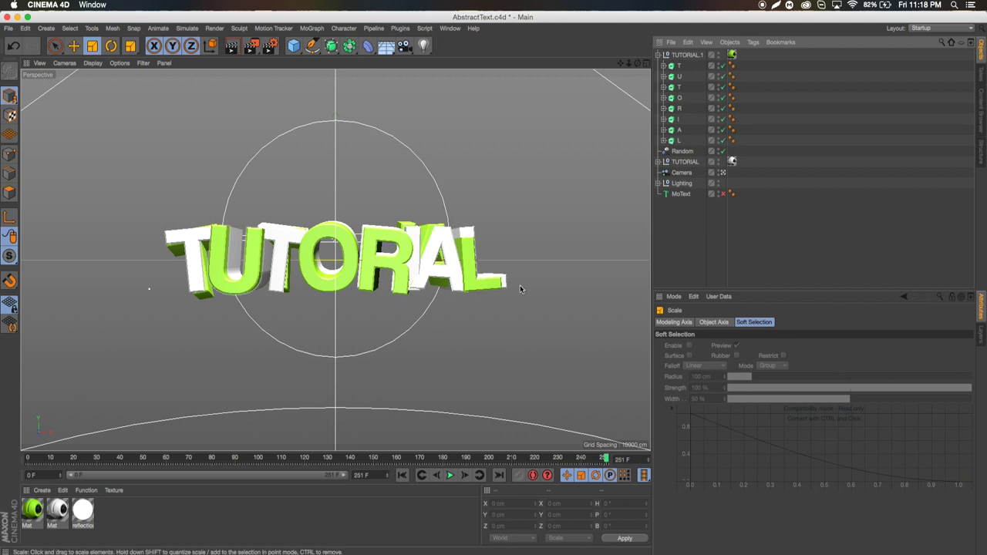
# Collapse TUTORIAL.1, place it directly above TUTORIAL in the object hierarchy, and duplicate both groups
pyautogui.click(659, 55)
pyautogui.moveTo(684, 55); pyautogui.dragTo(684, 70)
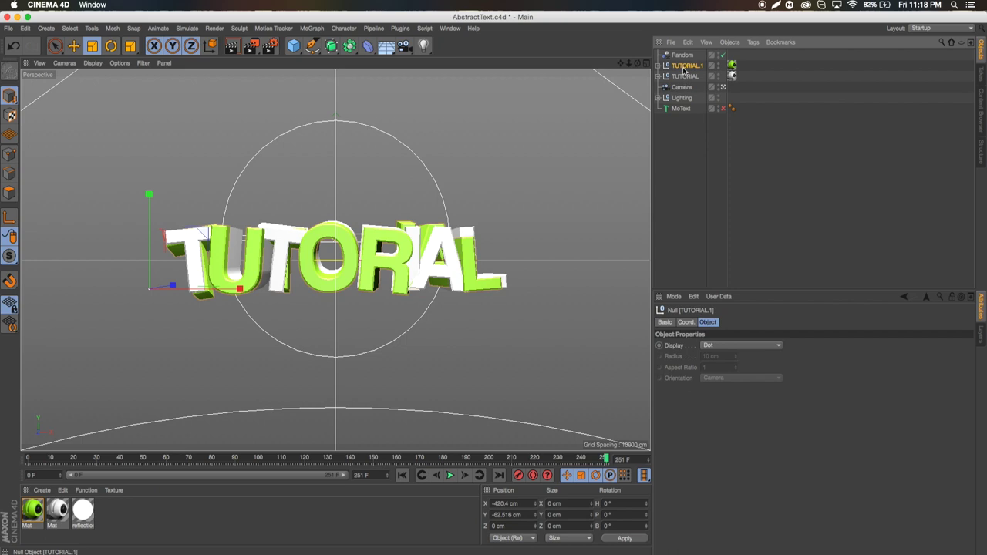
pyautogui.keyDown('shift'); pyautogui.click(684, 76); pyautogui.keyUp('shift')
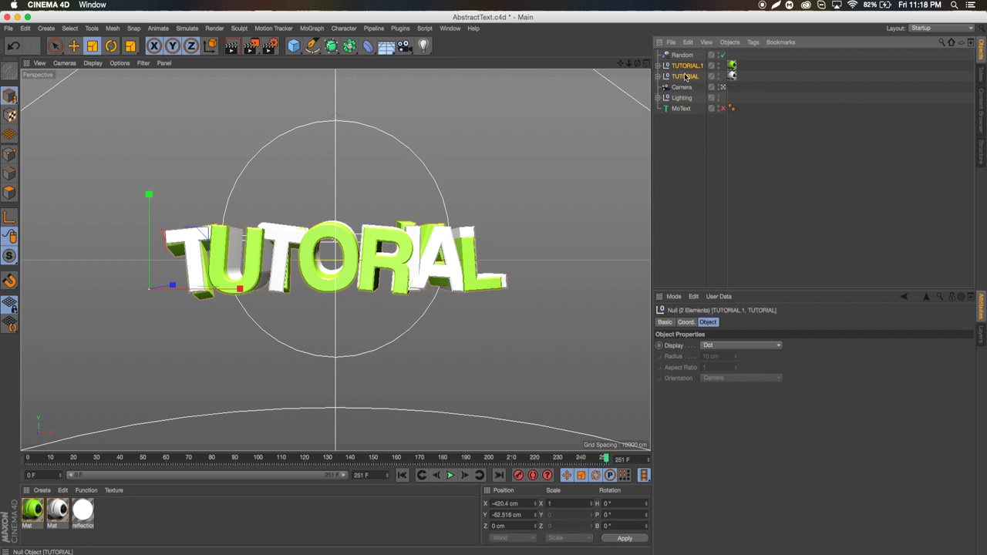
pyautogui.press('super+c')
pyautogui.press('super+v')
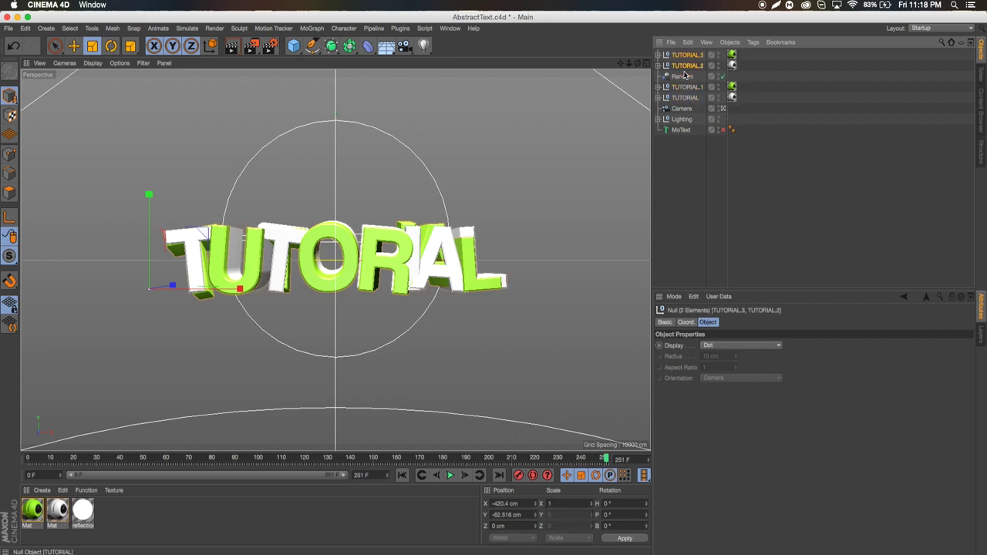
# Push both copies back in Z and swap their materials, giving TUTORIAL.3 the white one and TUTORIAL.2 the green one
pyautogui.click(72, 48)
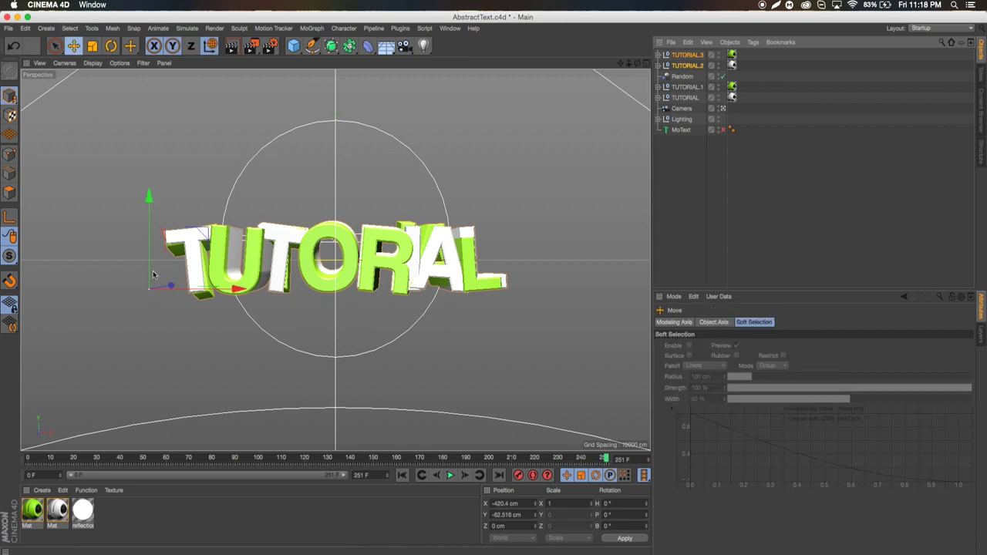
pyautogui.moveTo(165, 284); pyautogui.dragTo(179, 285)
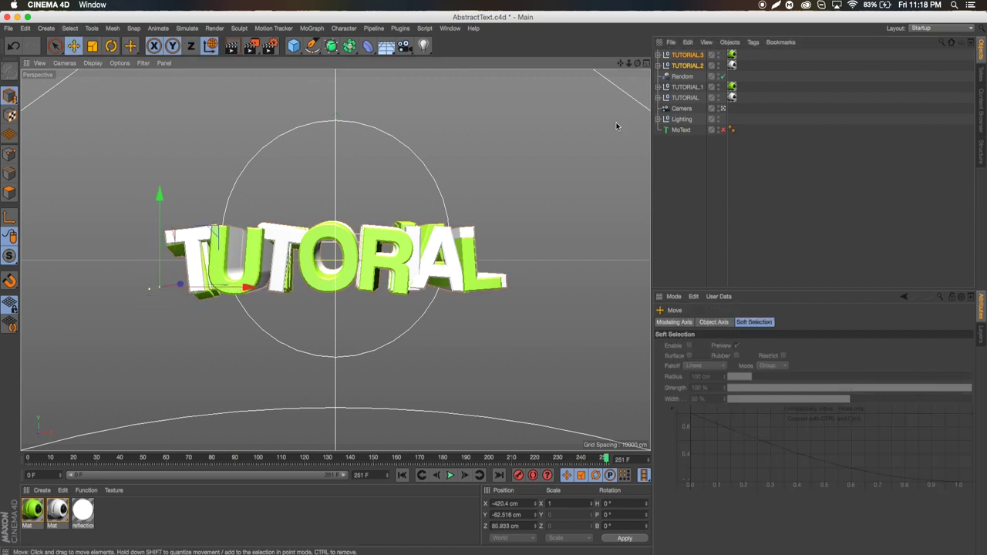
pyautogui.click(735, 56)
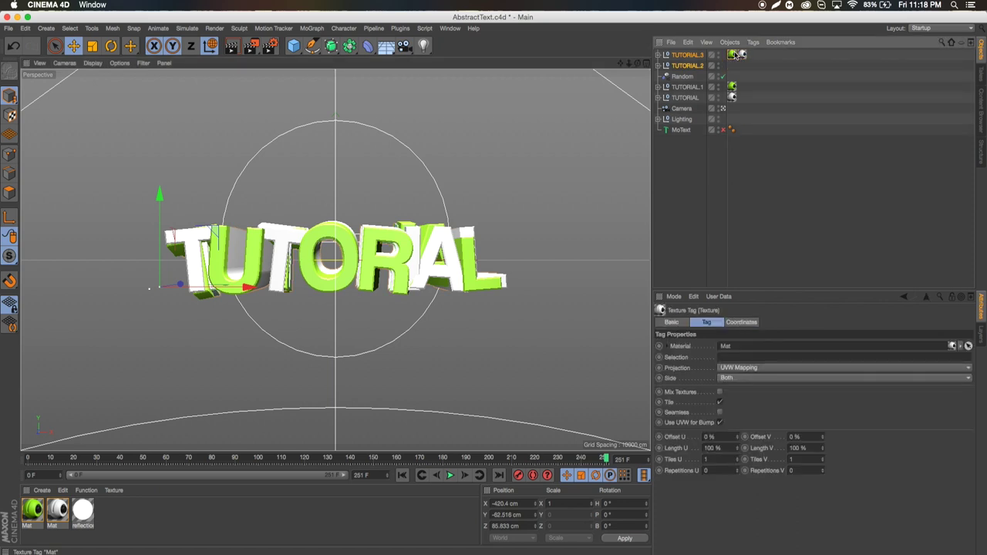
pyautogui.moveTo(732, 66); pyautogui.dragTo(733, 66)
pyautogui.click(771, 189)
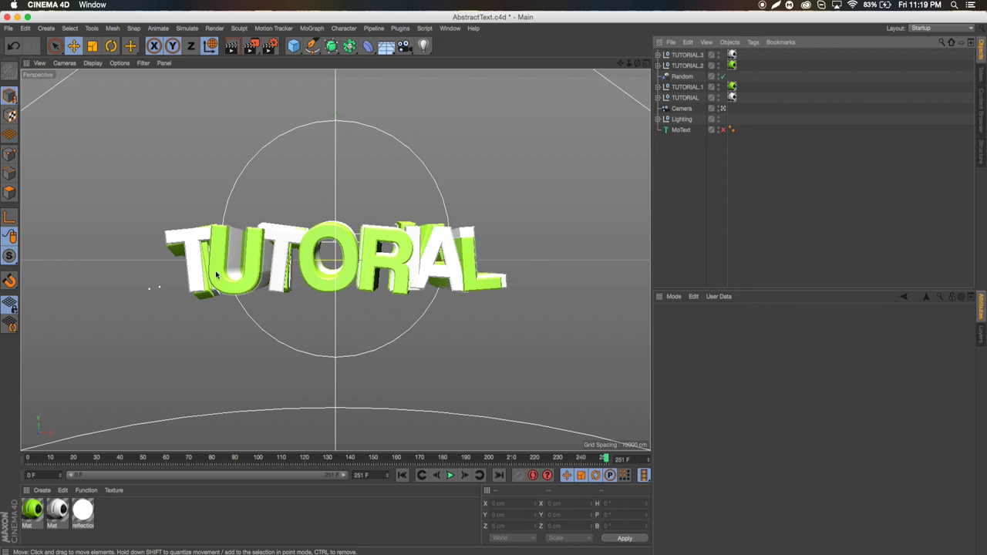
# Push TUTORIAL.3 and TUTORIAL.2 together farther back to about Z 93 cm, then return to the camera view
pyautogui.click(684, 55)
pyautogui.keyDown('shift'); pyautogui.click(686, 65); pyautogui.keyUp('shift')
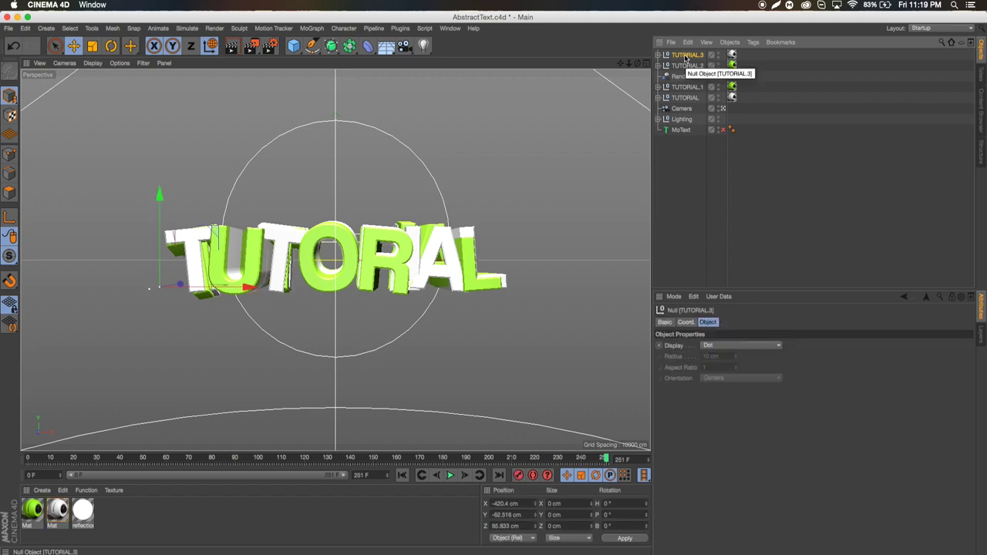
pyautogui.keyDown('alt'); pyautogui.moveTo(432, 200); pyautogui.dragTo(344, 146); pyautogui.keyUp('alt')
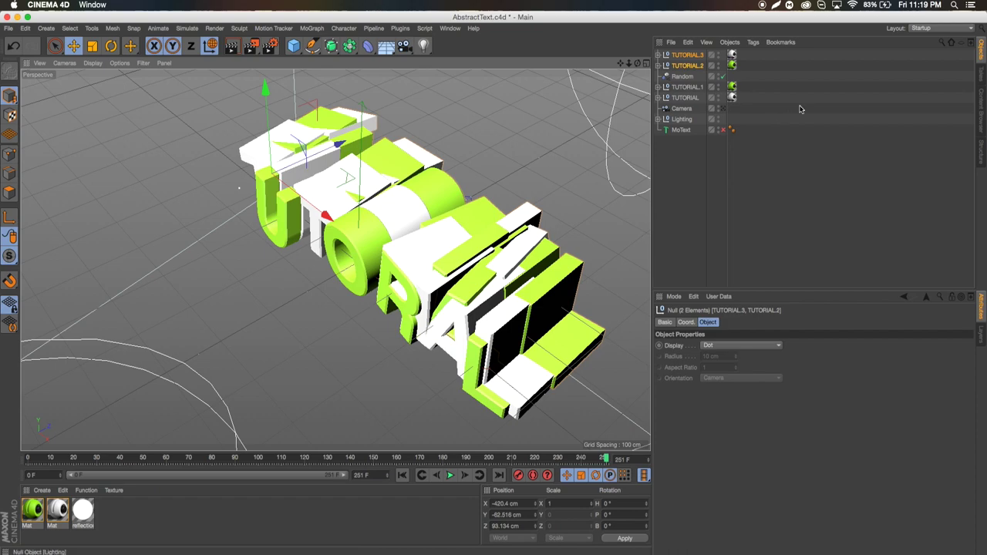
pyautogui.click(724, 108)
pyautogui.click(704, 178)
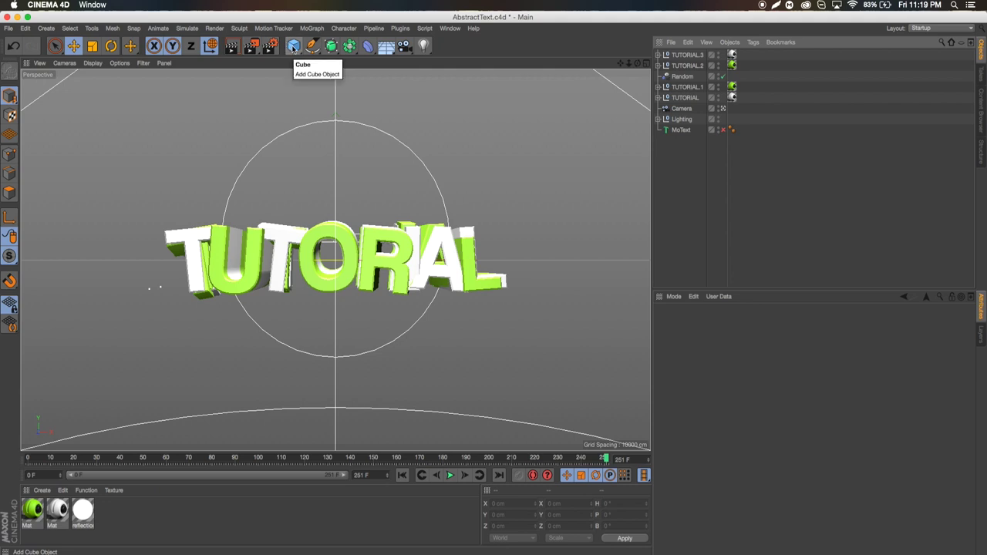
# Add a Platonic object and a MoGraph Cloner, and make the Platonic a child of the Cloner
pyautogui.click(294, 48)
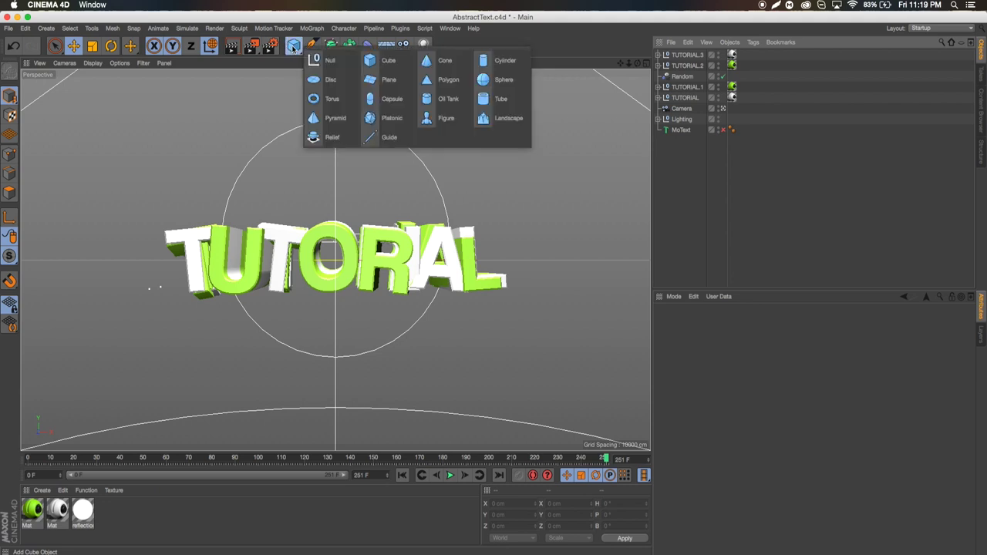
pyautogui.click(381, 119)
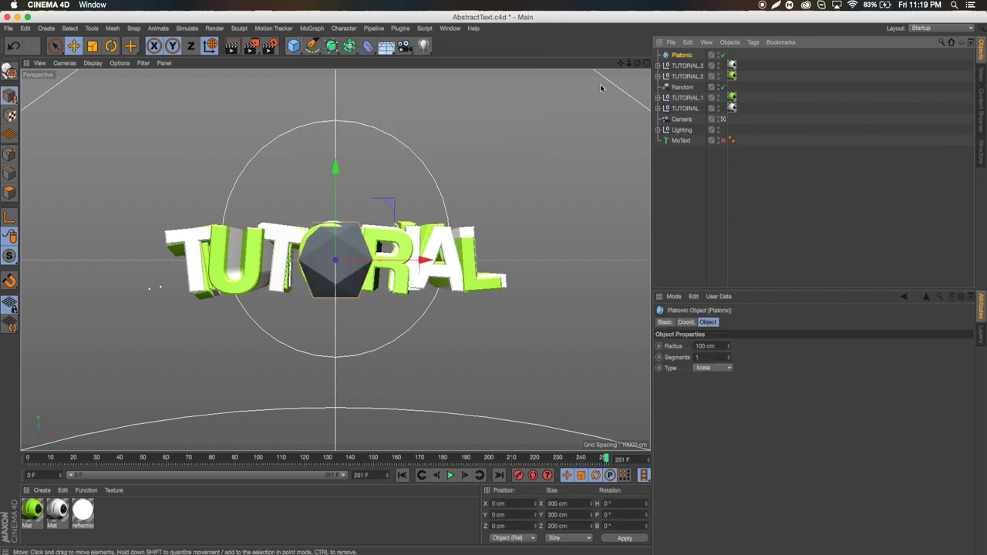
pyautogui.click(311, 29)
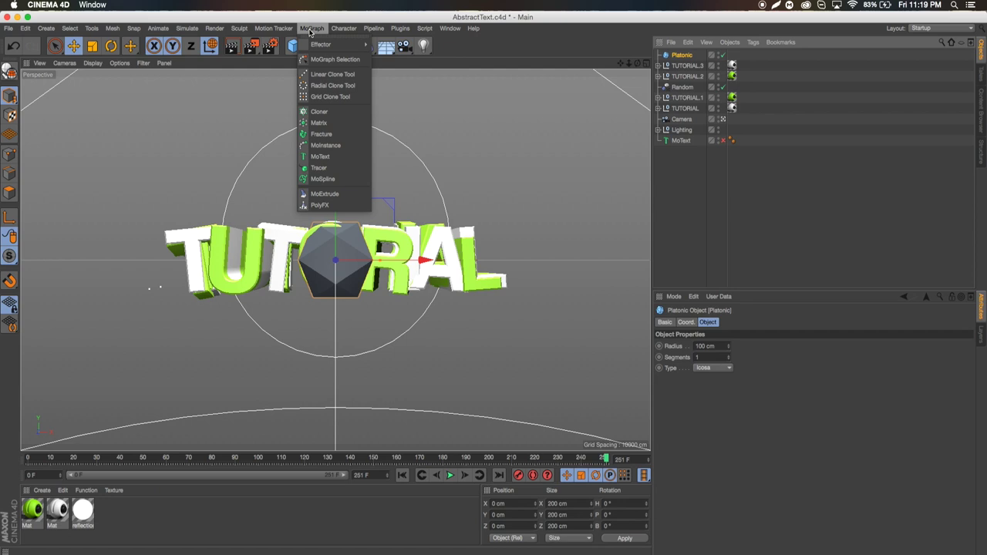
pyautogui.click(319, 111)
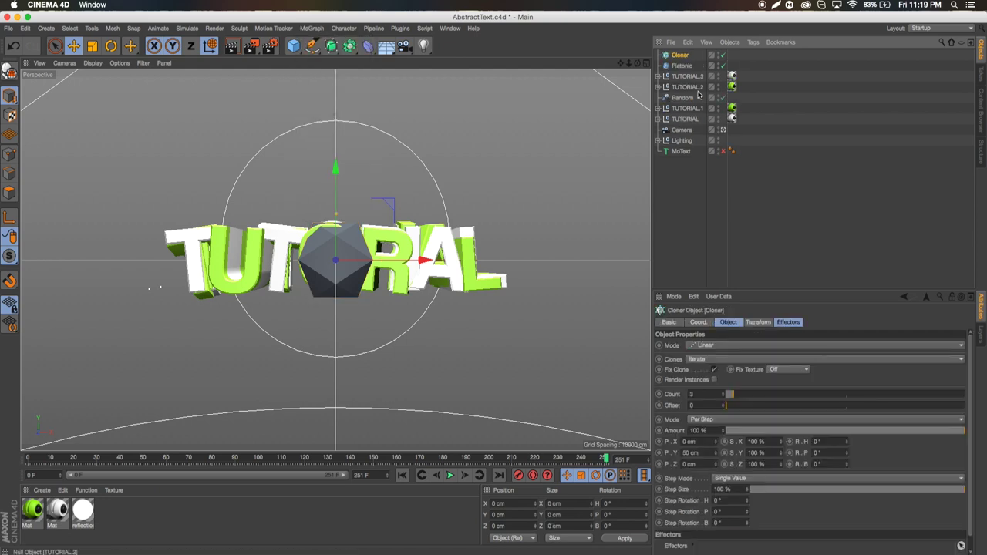
pyautogui.moveTo(679, 68); pyautogui.dragTo(683, 57)
pyautogui.click(680, 55)
# Set the Platonic object's radius to 25 cm
pyautogui.click(689, 67)
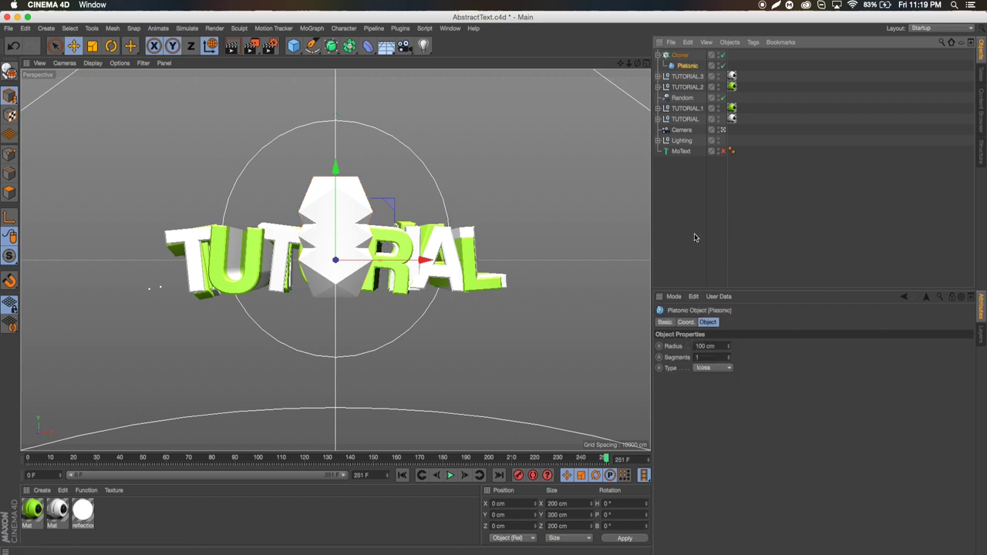
pyautogui.doubleClick(705, 345)
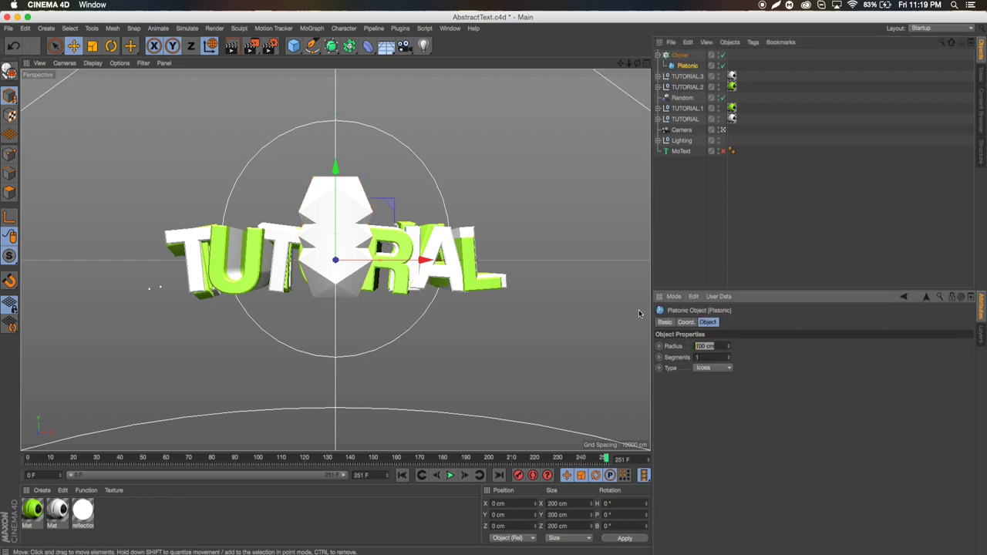
pyautogui.write('25')
pyautogui.press('Return')
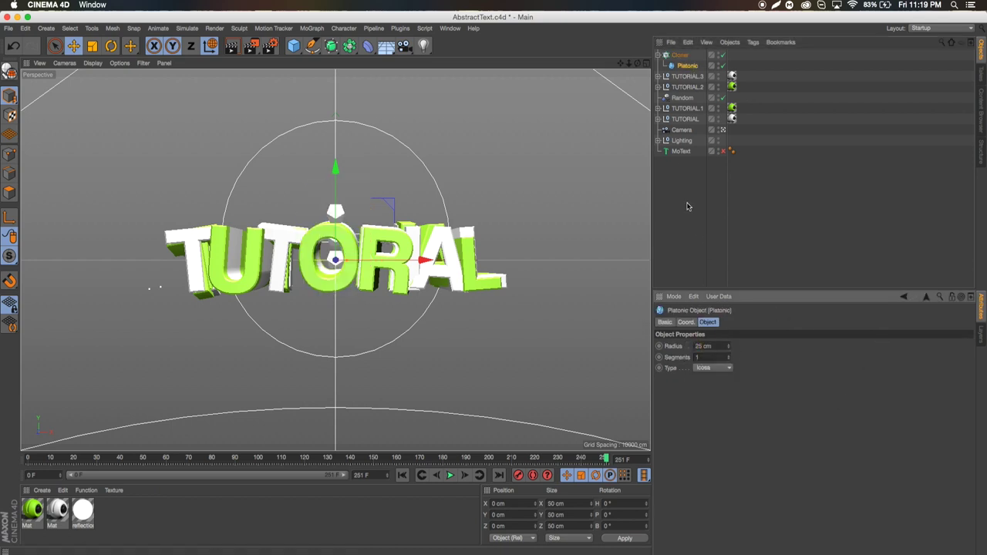
# Switch the Cloner to Grid Array mode and widen its X size to about 801 cm
pyautogui.click(680, 56)
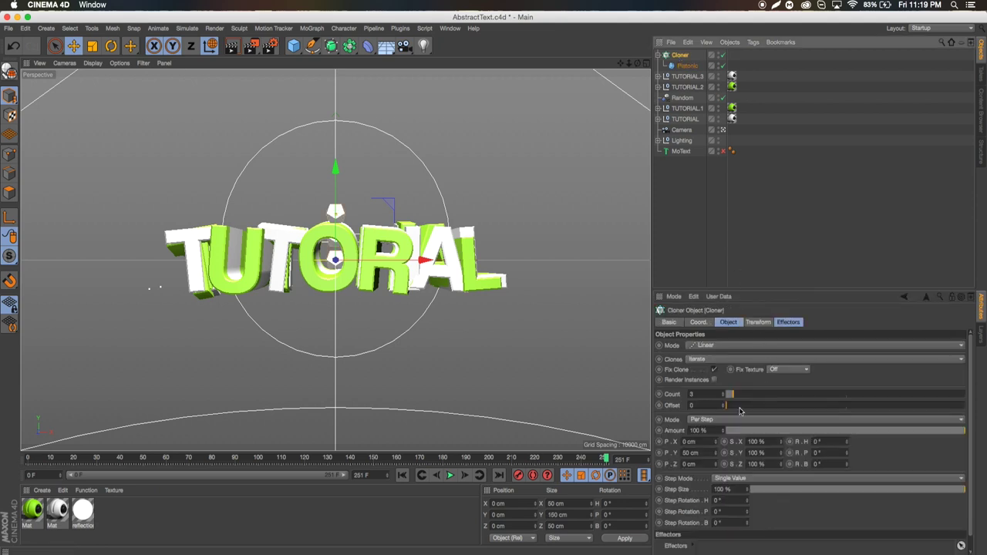
pyautogui.click(709, 346)
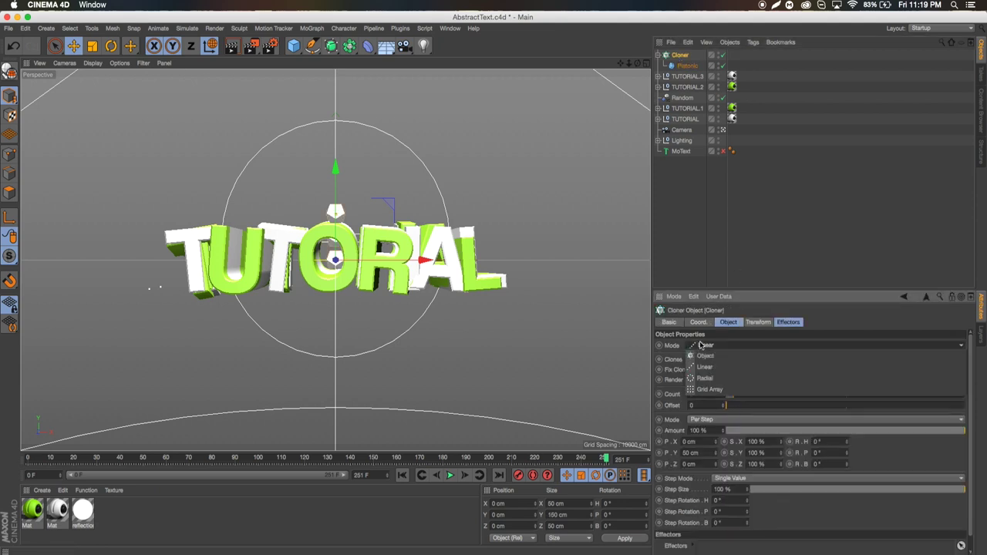
pyautogui.click(710, 391)
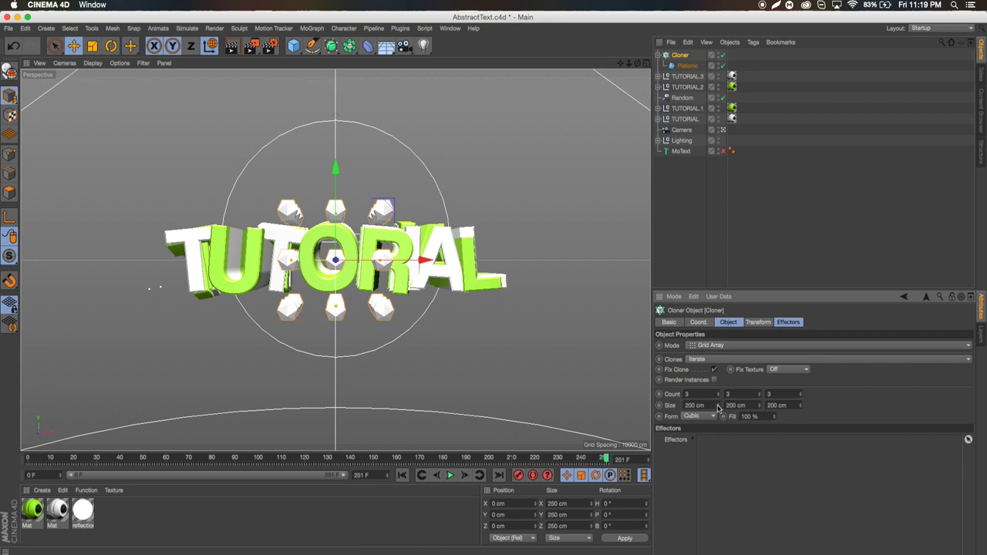
pyautogui.moveTo(718, 409); pyautogui.dragTo(821, 409)
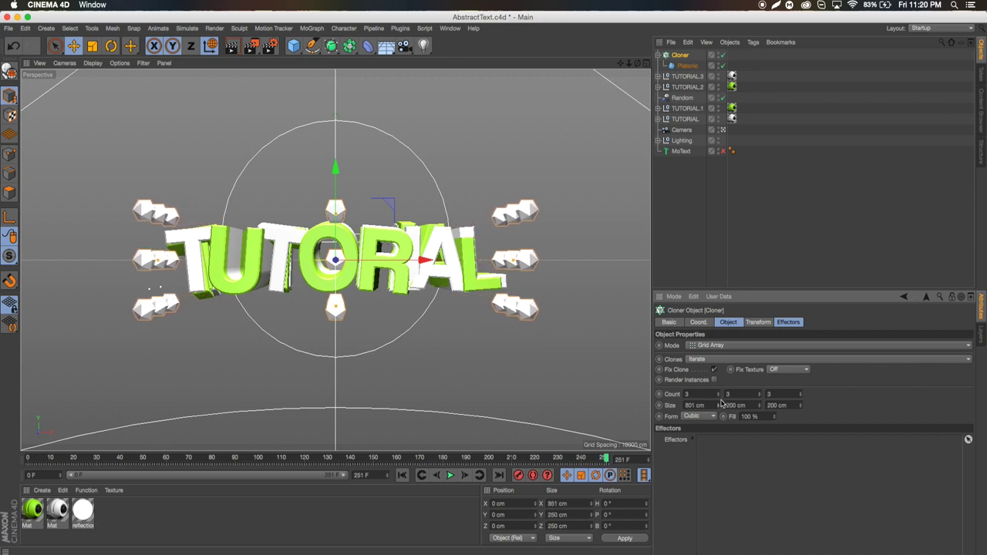
# Set the Cloner's Y size to about 221 cm, its Z size to about 341 cm, and its grid count to 4 × 3 × 3
pyautogui.moveTo(759, 407); pyautogui.dragTo(809, 407)
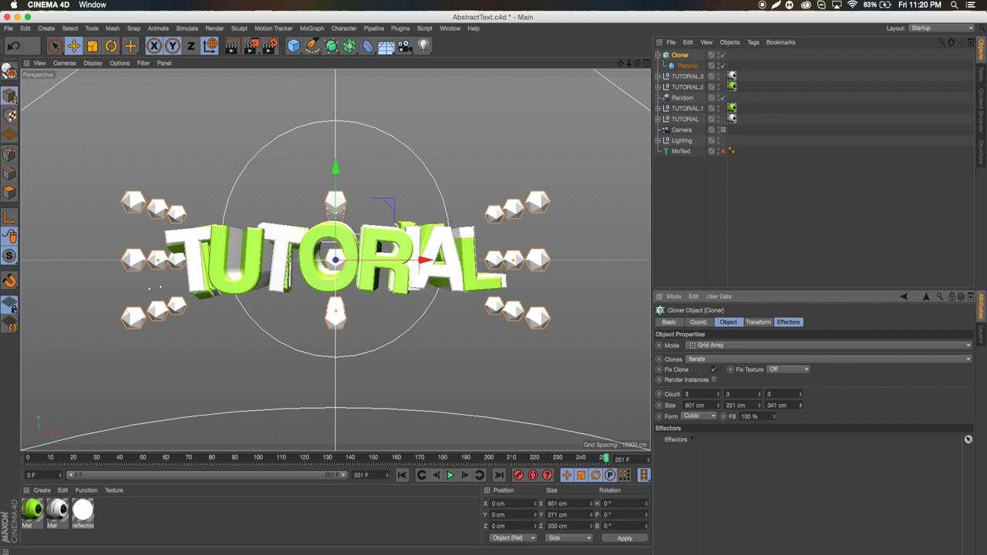
pyautogui.click(717, 391)
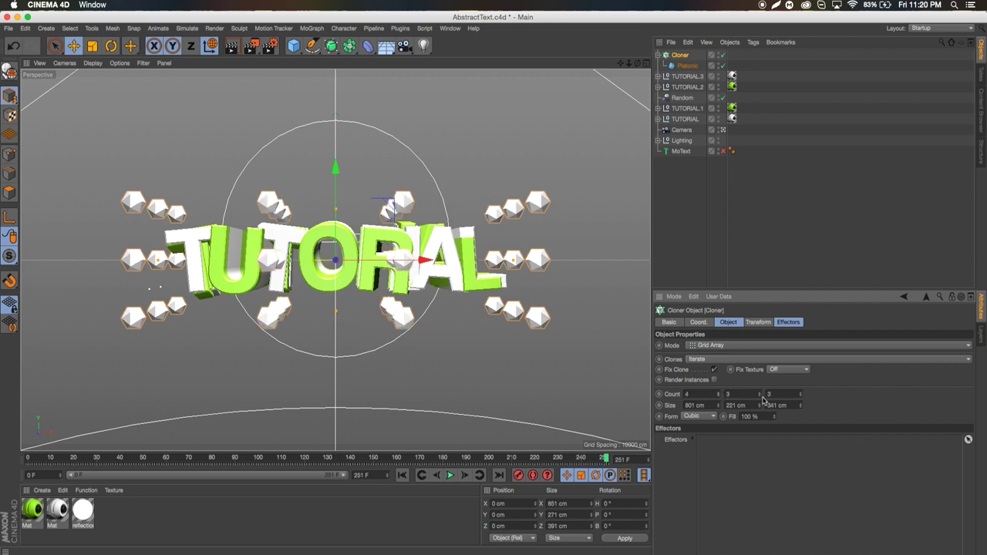
pyautogui.click(760, 395)
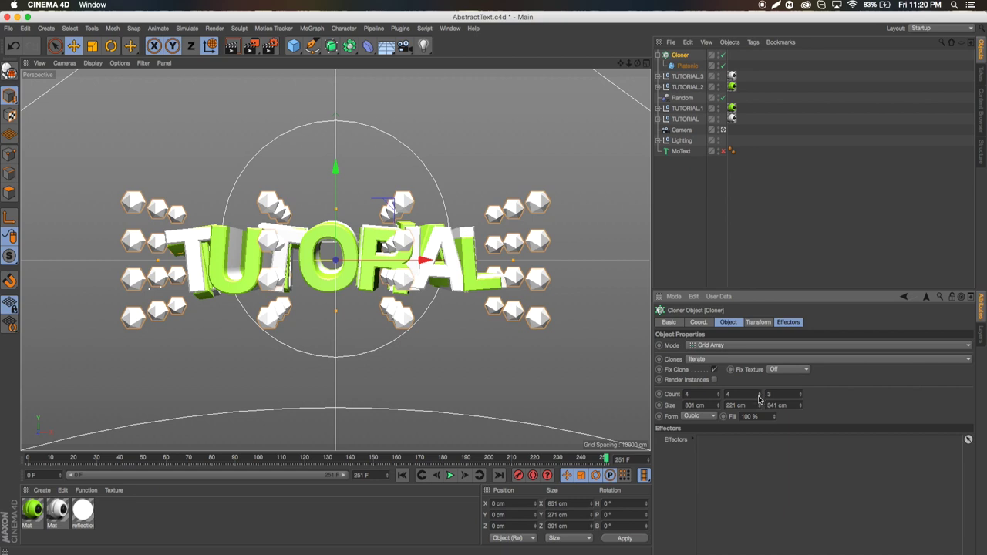
pyautogui.click(759, 397)
pyautogui.click(759, 397)
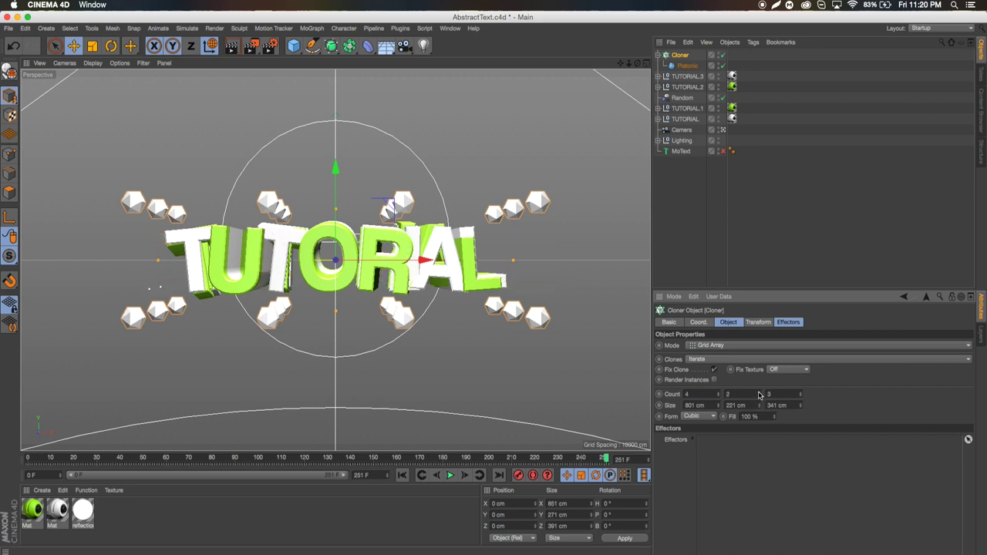
pyautogui.click(760, 393)
pyautogui.click(800, 397)
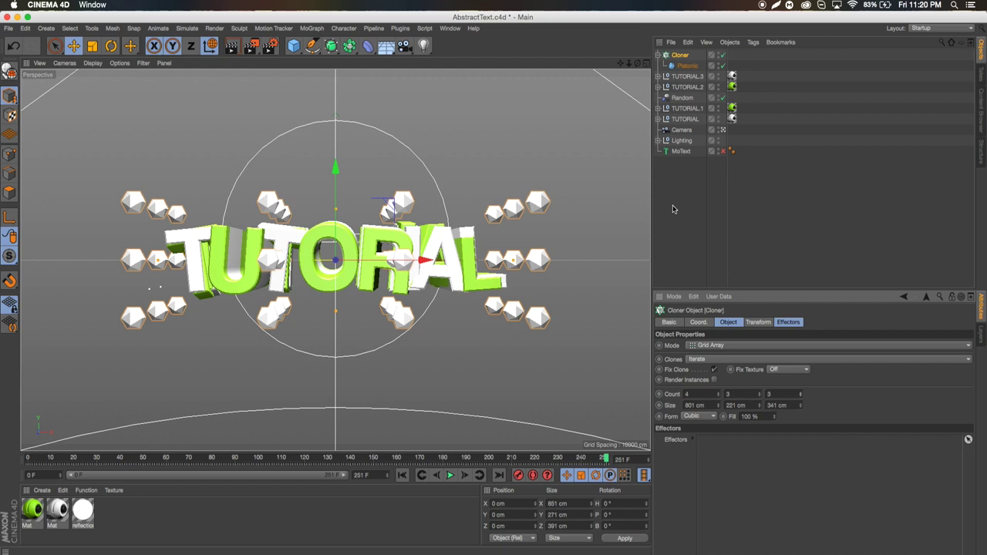
# Add a Random effector to the Cloner and set its position to about X 155, Y 114 and Z 1135 cm
pyautogui.click(682, 57)
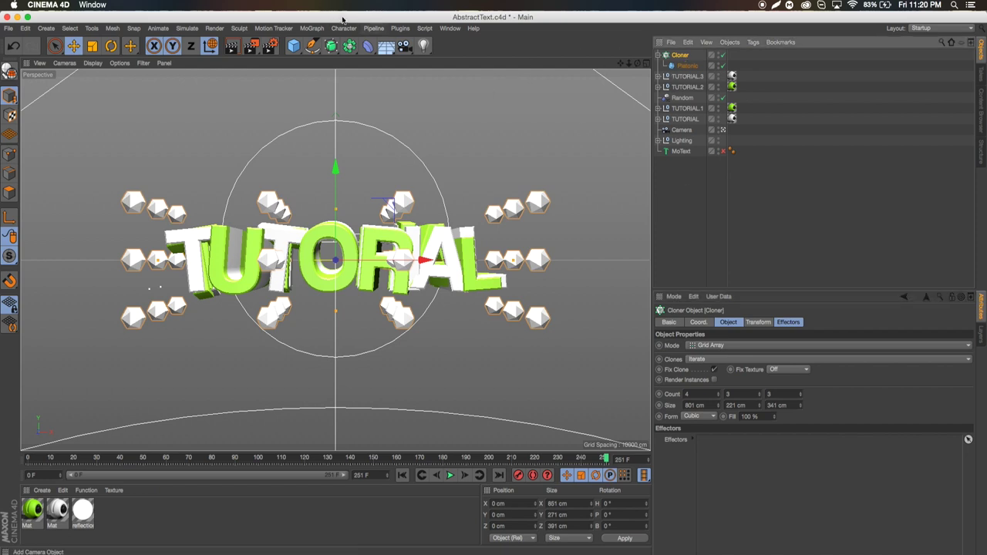
pyautogui.click(311, 28)
pyautogui.moveTo(322, 46)
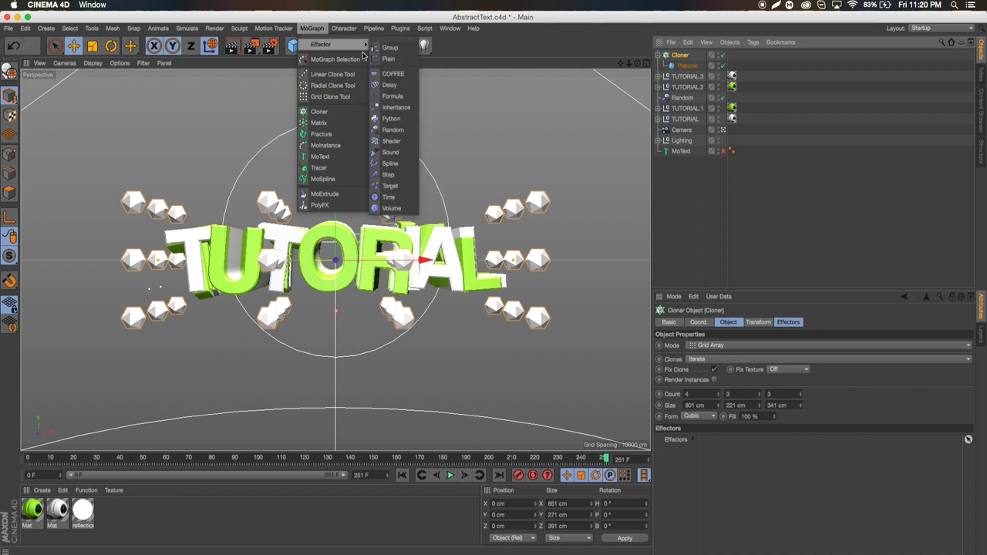
pyautogui.click(392, 130)
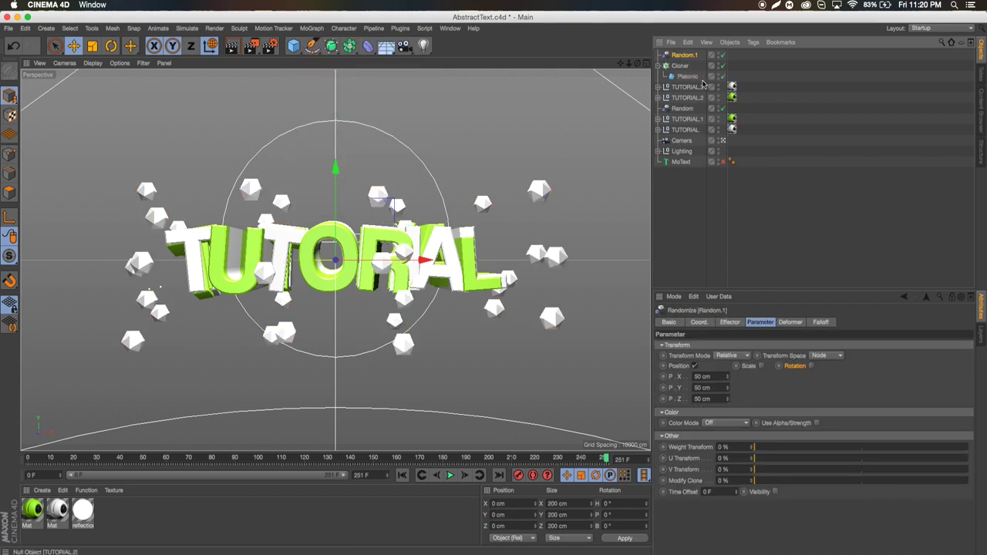
pyautogui.moveTo(727, 377); pyautogui.dragTo(727, 417)
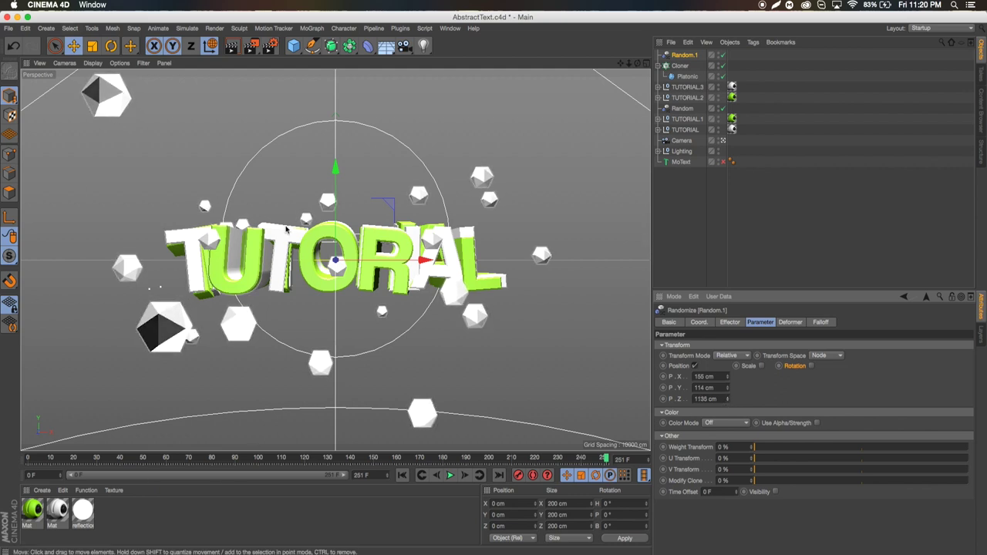
# Enable the effector's rotation at about H 119°, P 148°, B 220° and its scale at about X 0.57, Y 0.79, Z 0.76
pyautogui.click(810, 366)
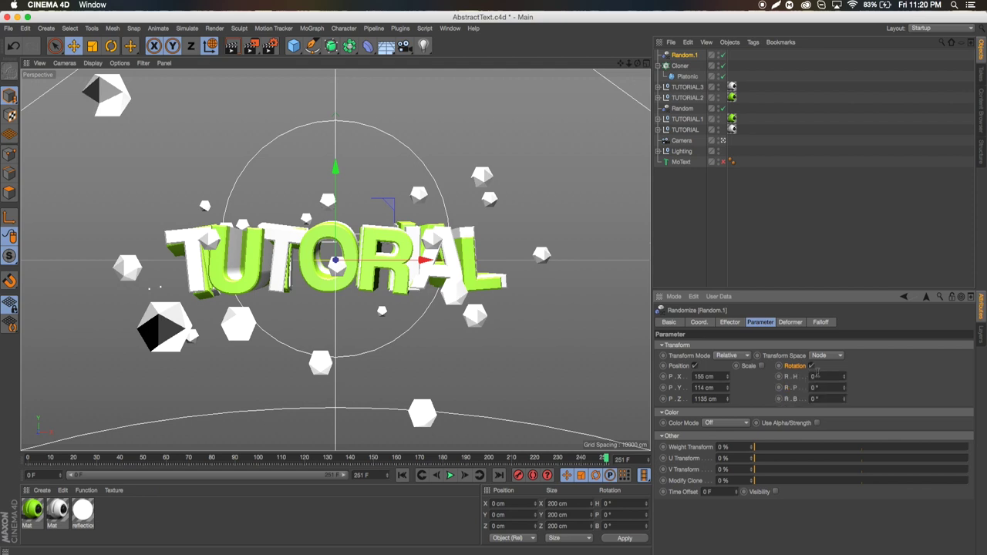
pyautogui.moveTo(844, 376); pyautogui.dragTo(844, 404)
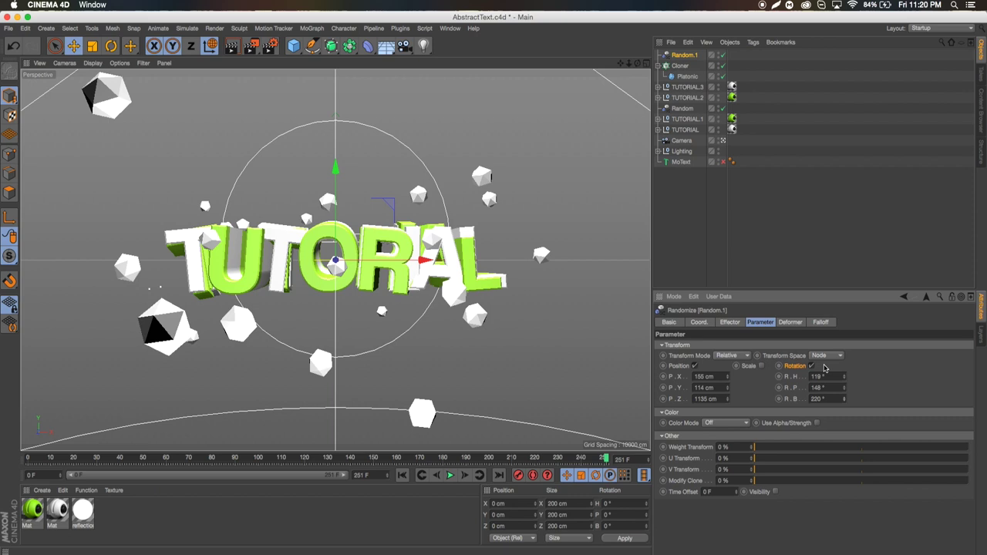
pyautogui.click(760, 366)
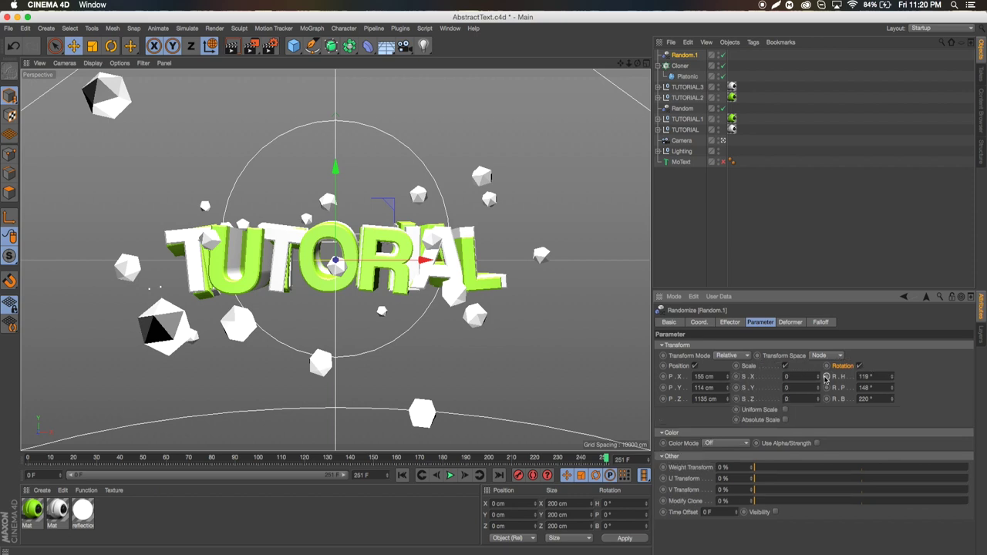
pyautogui.moveTo(818, 378); pyautogui.dragTo(818, 398)
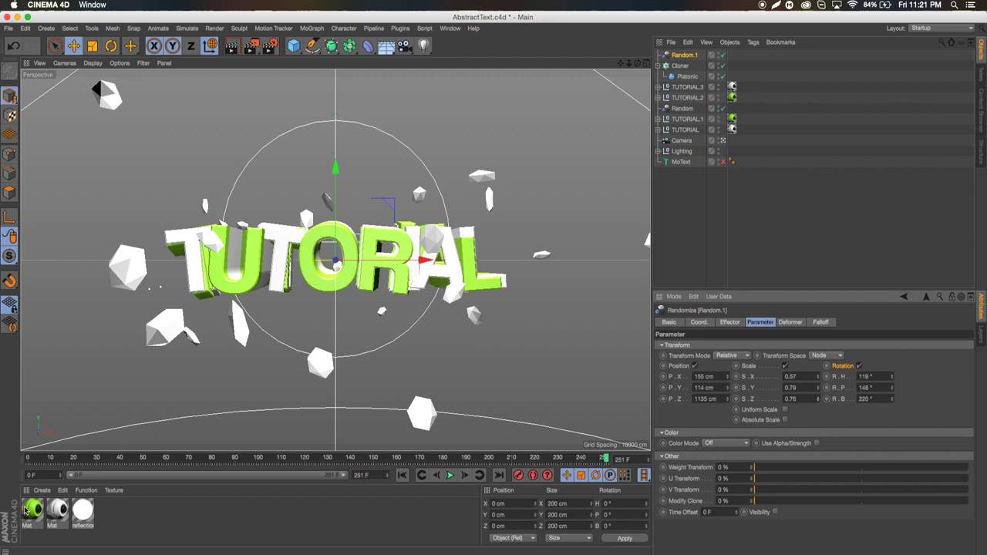
# Apply the green material to the Cloner and set the Random.1 effector's X scale to about 1.08
pyautogui.moveTo(688, 59); pyautogui.dragTo(732, 66)
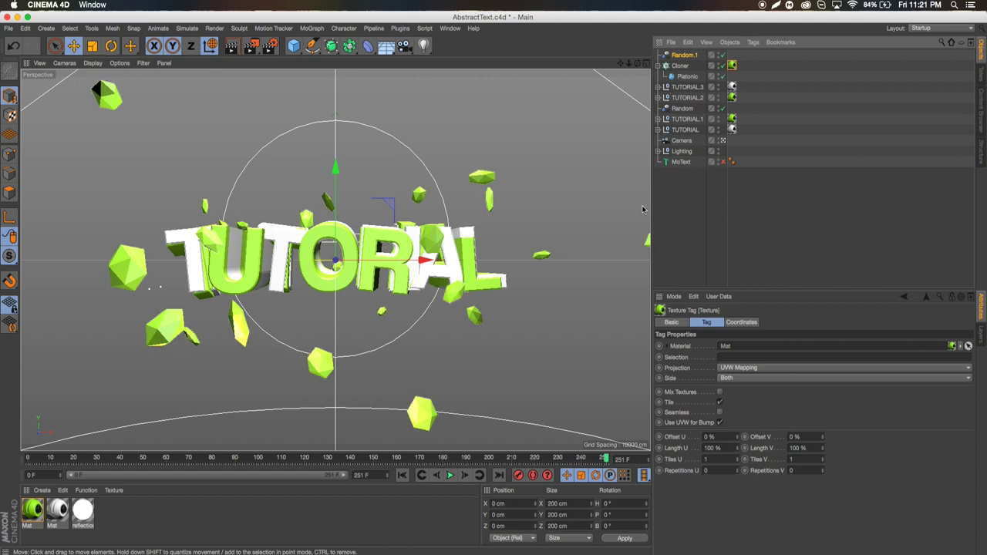
pyautogui.click(684, 55)
pyautogui.moveTo(818, 376); pyautogui.dragTo(818, 340)
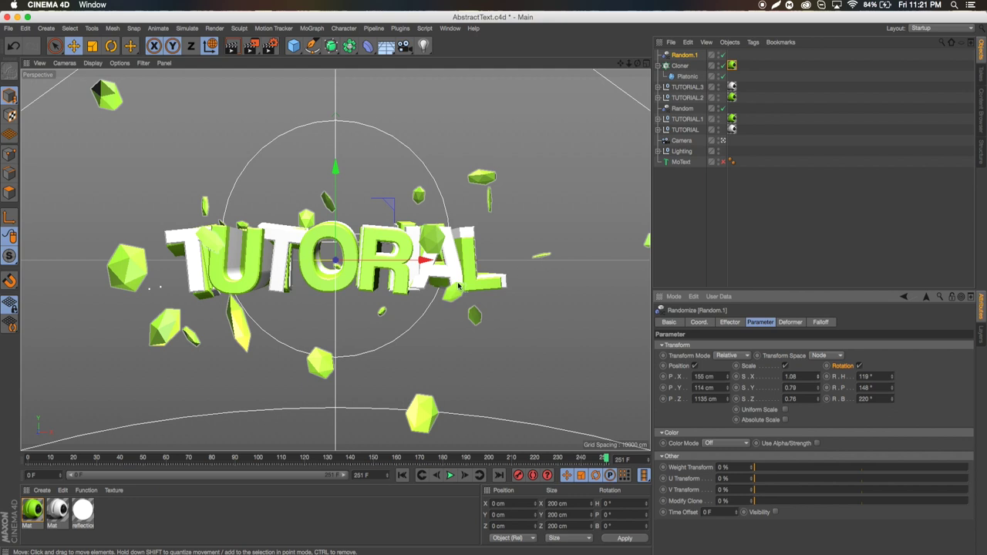
# Reduce the Cloner's X count to 3, set its size to about 489 × 247 × 730 cm, and deselect it
pyautogui.click(679, 66)
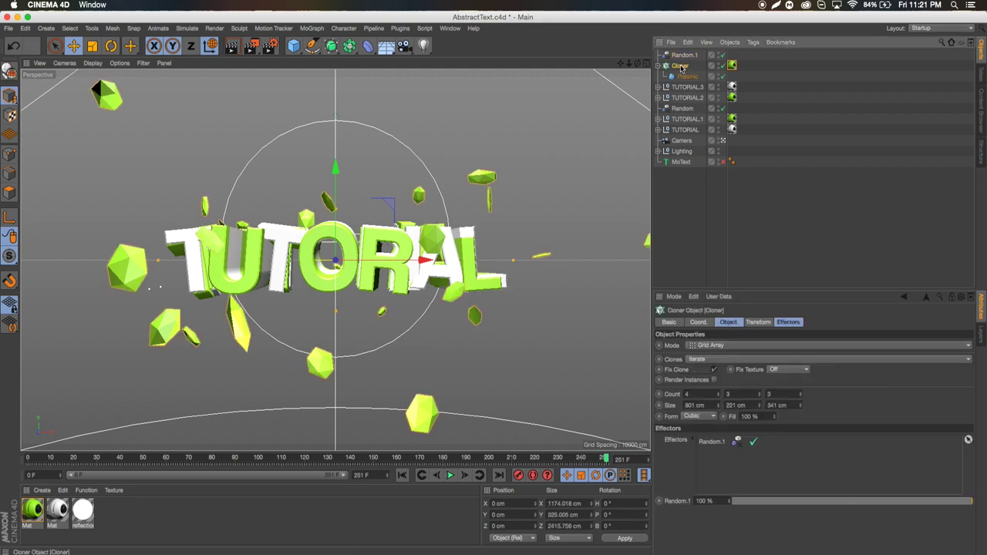
pyautogui.moveTo(759, 408)
pyautogui.mouseDown()
pyautogui.moveTo(786, 404)
pyautogui.moveTo(770, 407)
pyautogui.mouseUp()
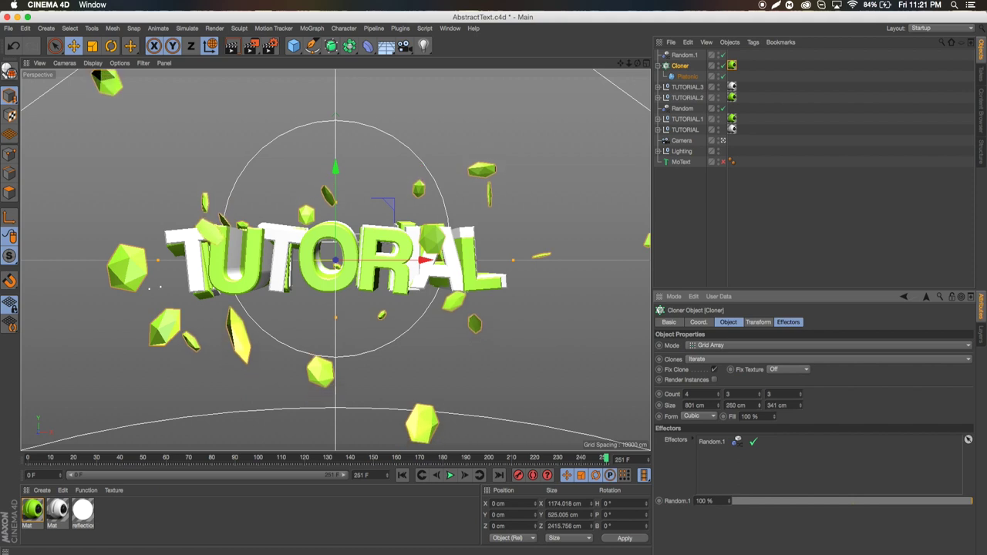
pyautogui.click(717, 397)
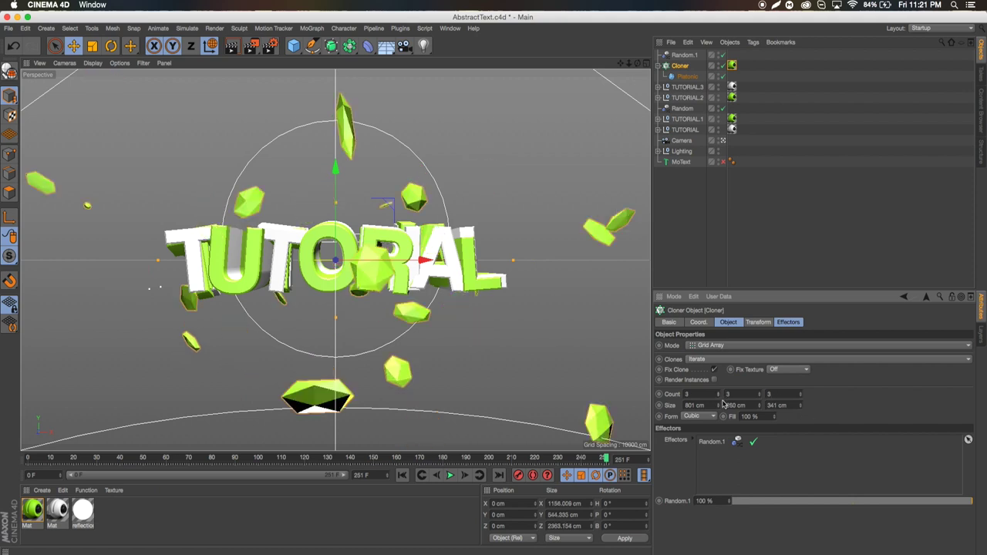
pyautogui.moveTo(718, 409); pyautogui.dragTo(686, 408)
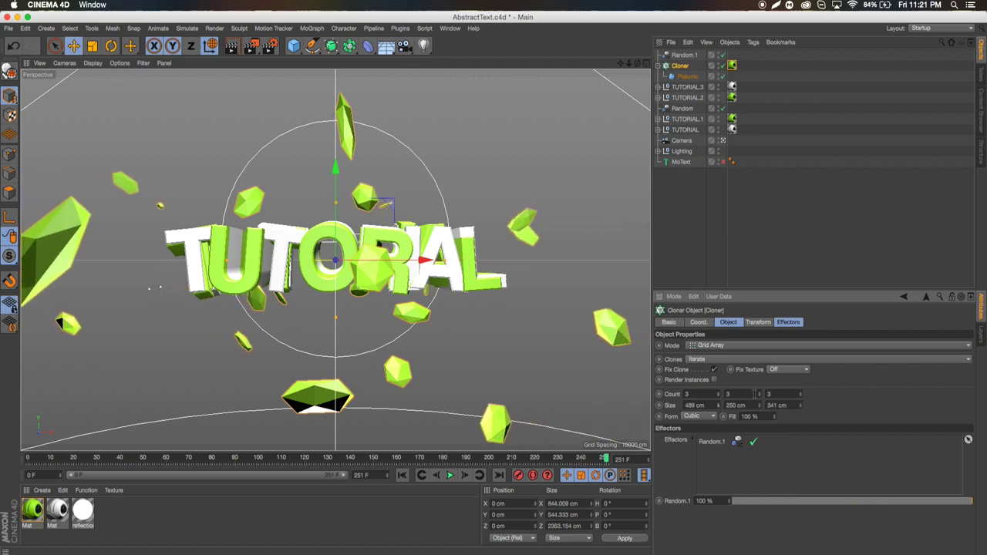
pyautogui.moveTo(800, 406); pyautogui.dragTo(878, 407)
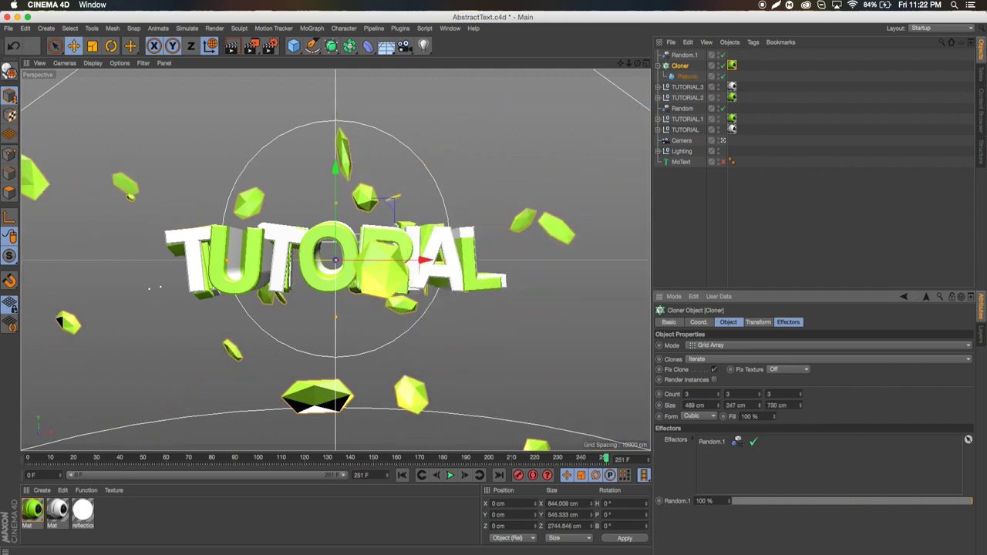
pyautogui.click(742, 213)
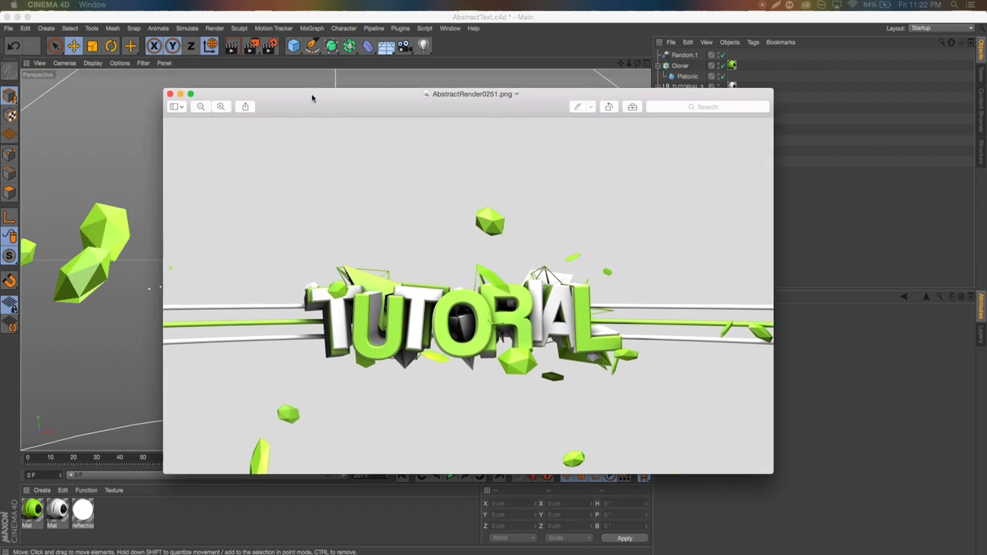
# Examine the reference render AbstractRender0251.png in Preview and close it to return to Cinema 4D
pyautogui.moveTo(364, 77); pyautogui.dragTo(411, 77)
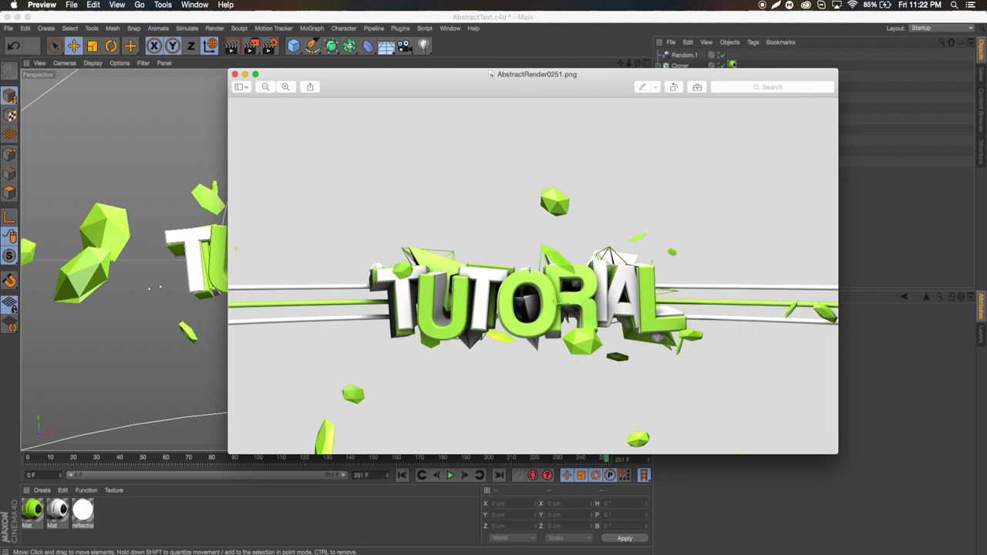
pyautogui.click(235, 75)
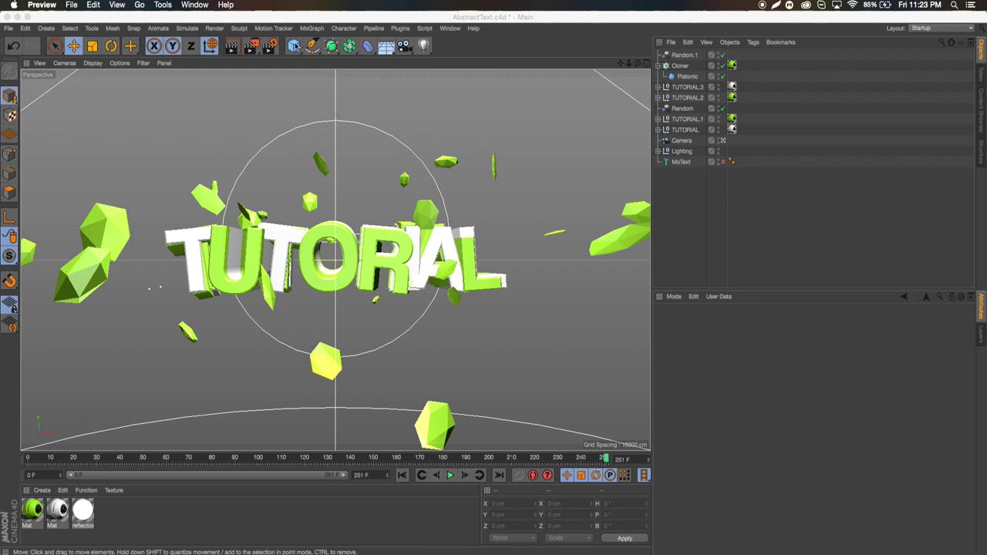
# Add a second, standalone Platonic object to the scene
pyautogui.click(293, 46)
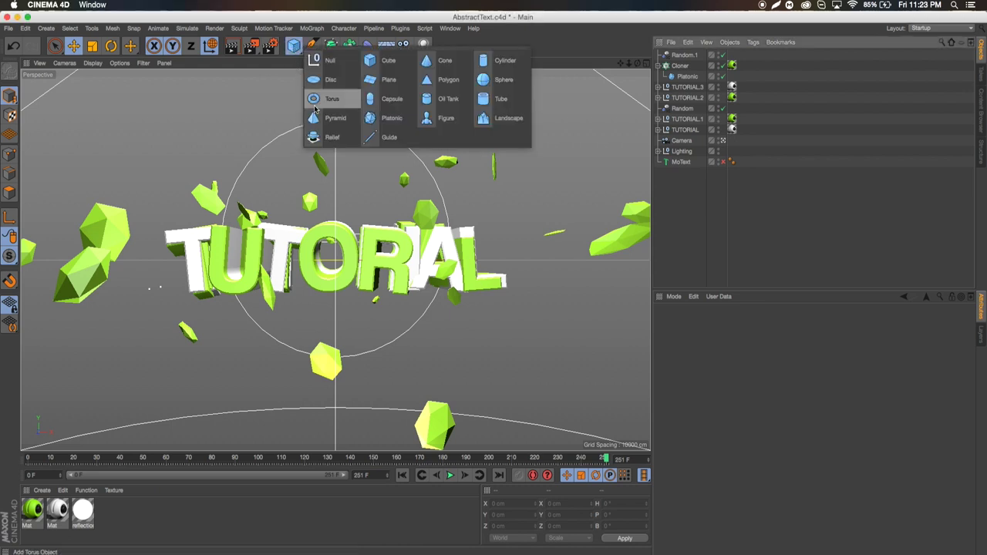
pyautogui.click(384, 120)
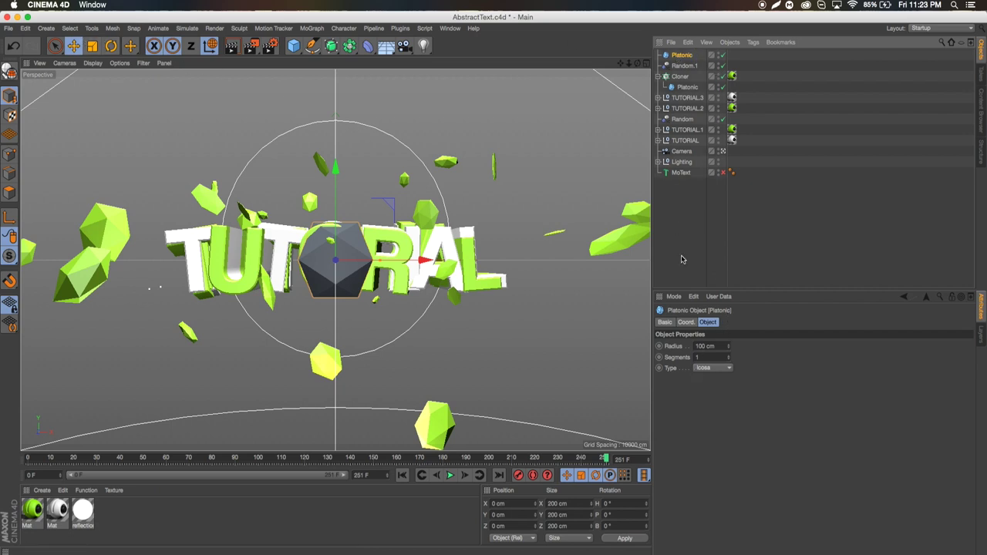
pyautogui.click(699, 375)
pyautogui.click(699, 404)
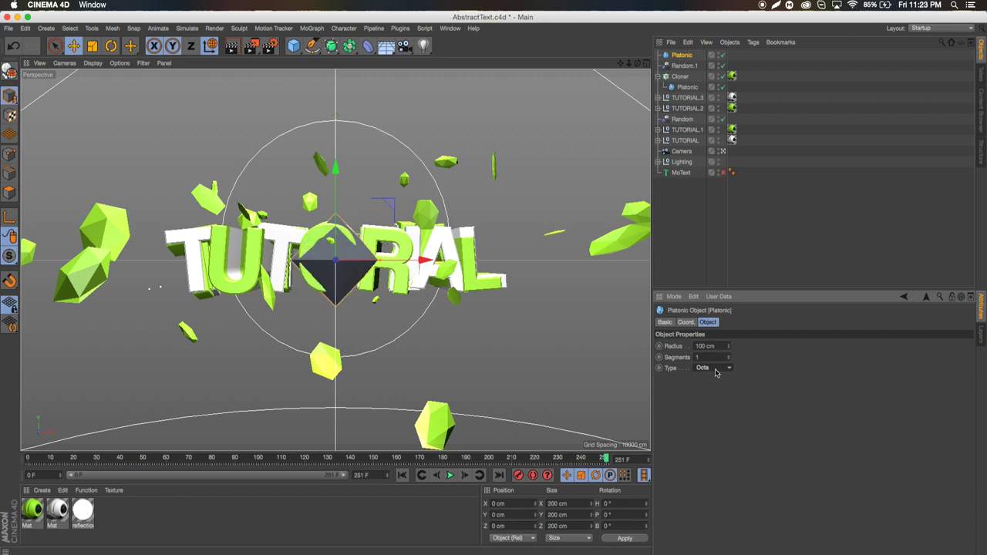
pyautogui.scroll(-1, 706, 368)
pyautogui.scroll(-1, 704, 370)
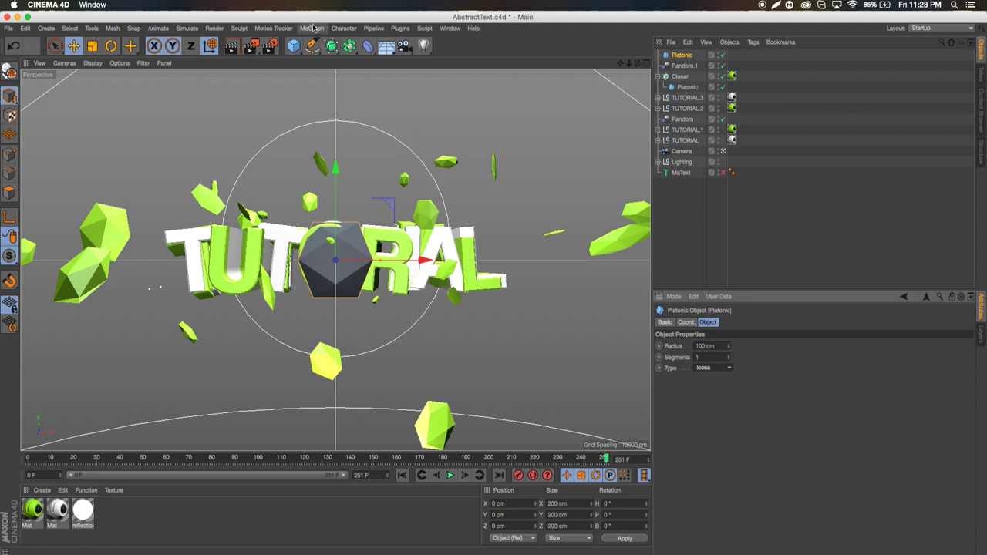
# Add a Displacer deformer and make it a child of the new Platonic object
pyautogui.click(368, 45)
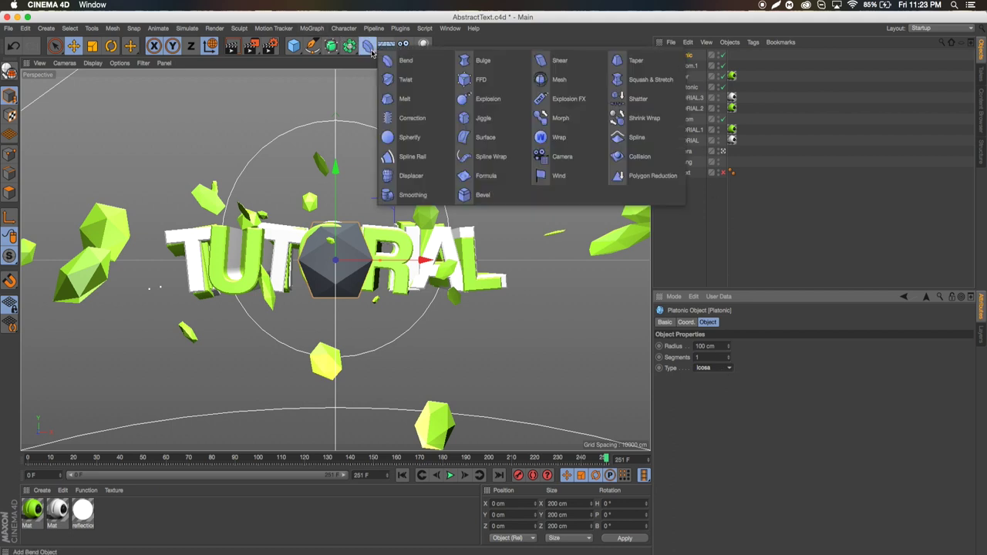
pyautogui.click(408, 175)
pyautogui.moveTo(683, 56); pyautogui.dragTo(685, 67)
pyautogui.click(684, 60)
pyautogui.click(689, 67)
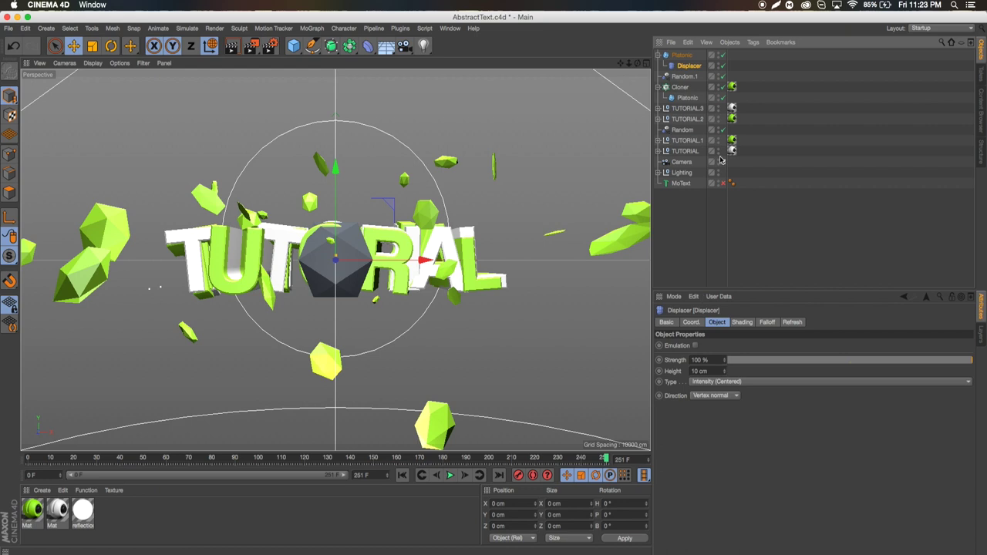
# Give the Displacer a Noise shader and set its height to about -958 cm
pyautogui.click(740, 323)
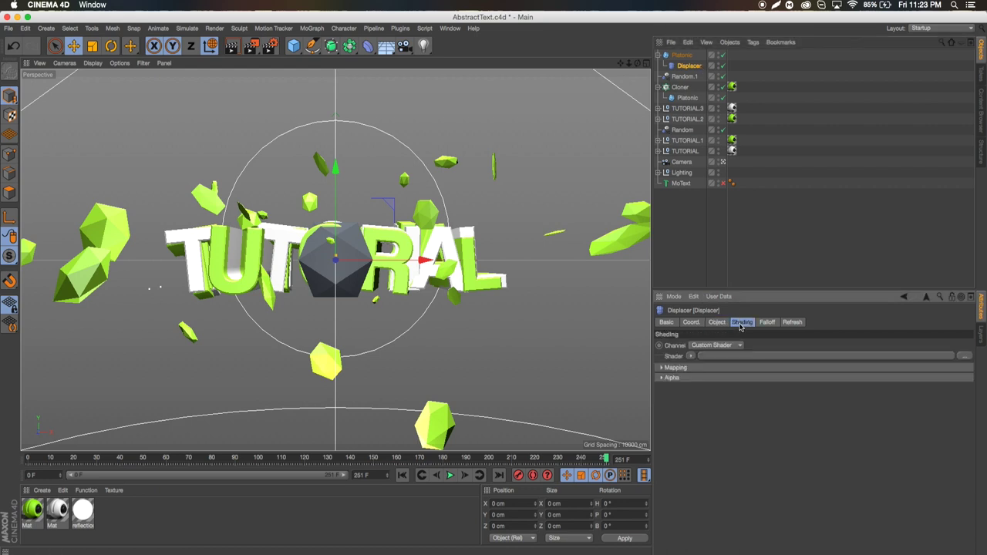
pyautogui.click(692, 357)
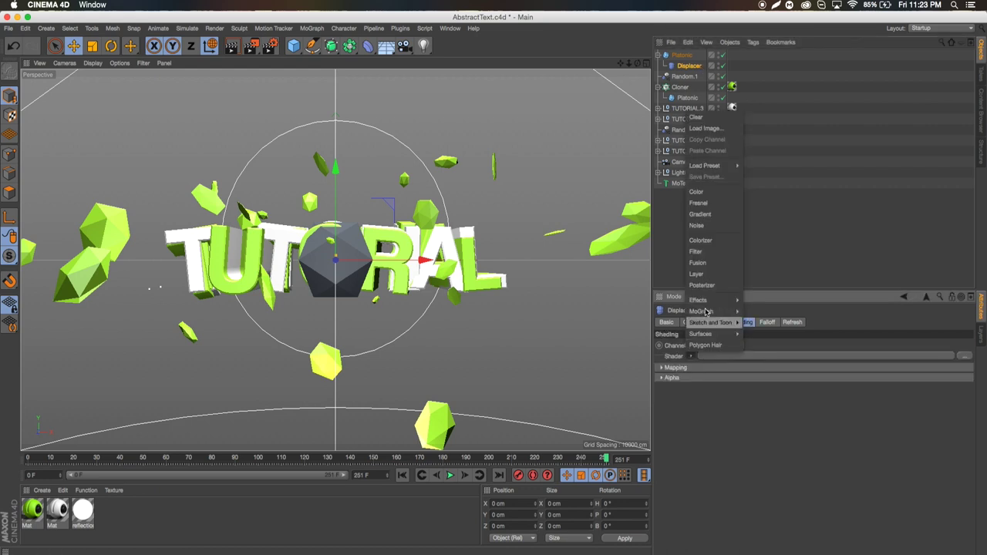
pyautogui.click(704, 226)
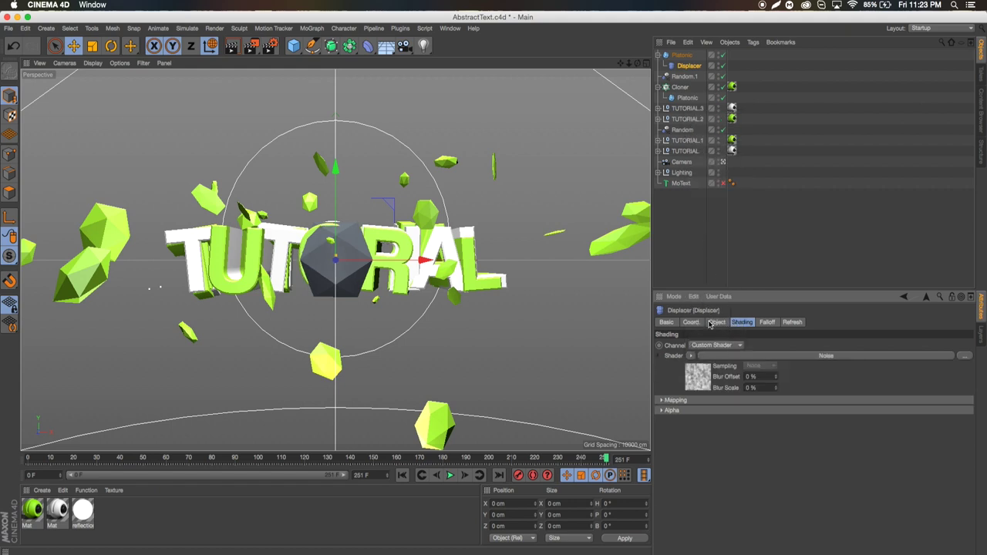
pyautogui.click(712, 323)
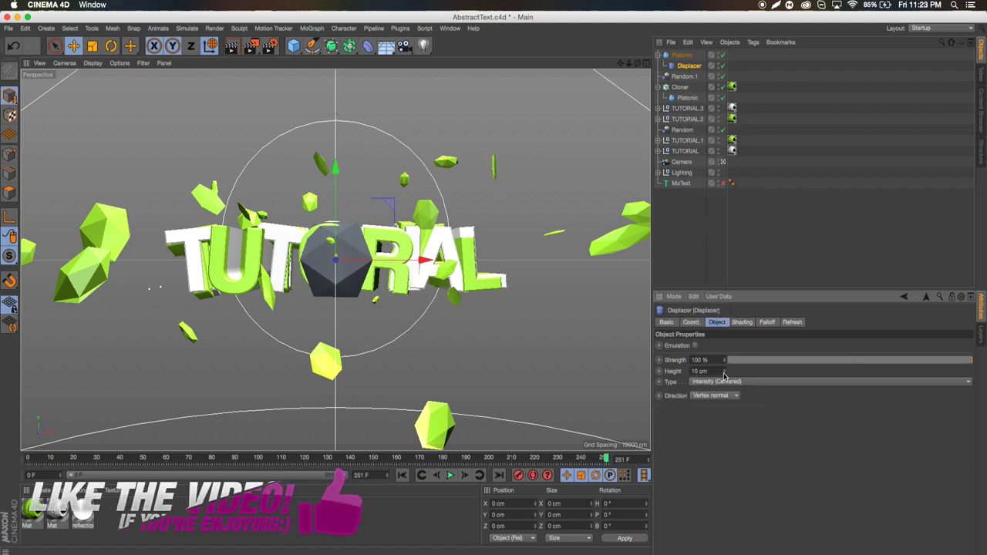
pyautogui.moveTo(723, 370)
pyautogui.mouseDown()
pyautogui.moveTo(778, 365)
pyautogui.moveTo(720, 370)
pyautogui.mouseUp()
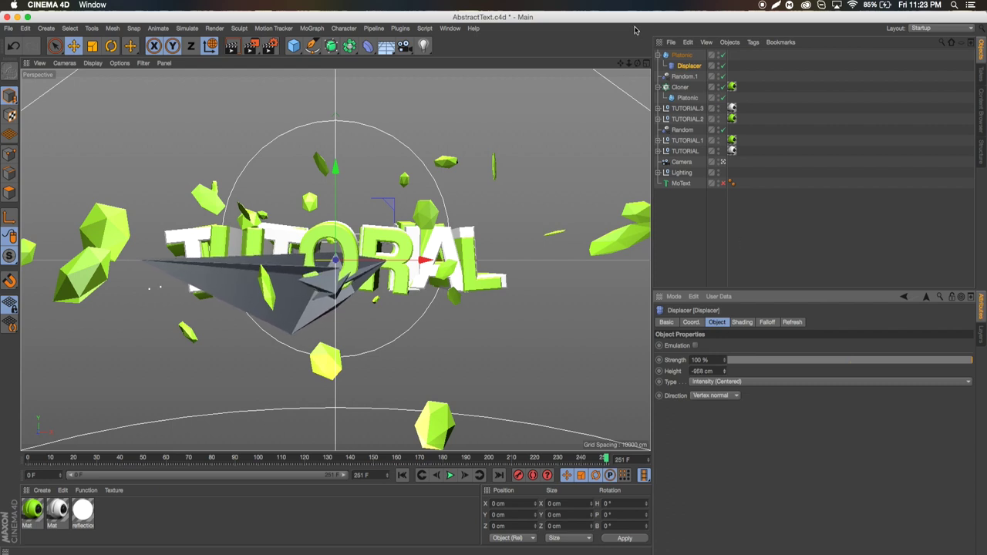
# Scale the standalone Platonic down to about 72 cm and set its Displacer height to about -559 cm
pyautogui.click(688, 56)
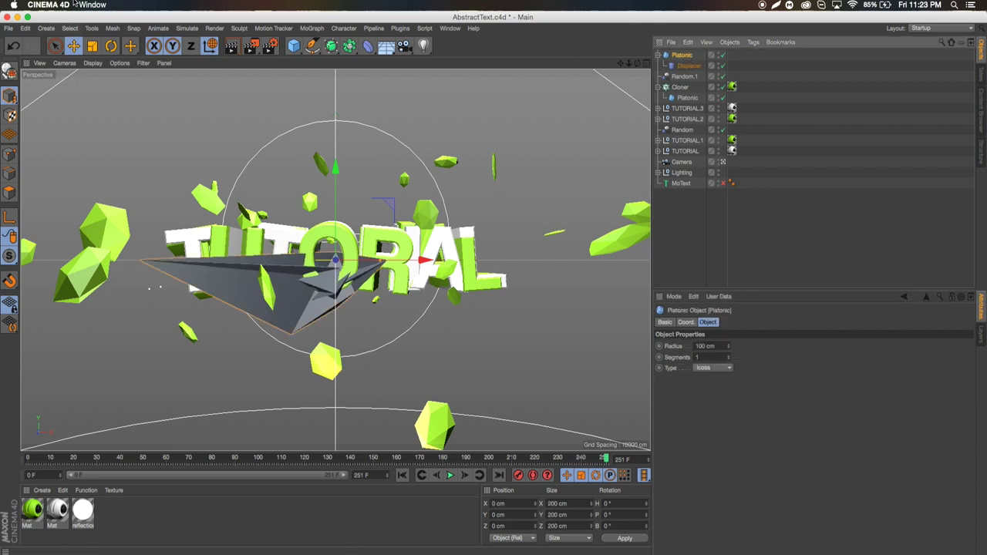
pyautogui.click(92, 47)
pyautogui.moveTo(177, 189); pyautogui.dragTo(0, 190)
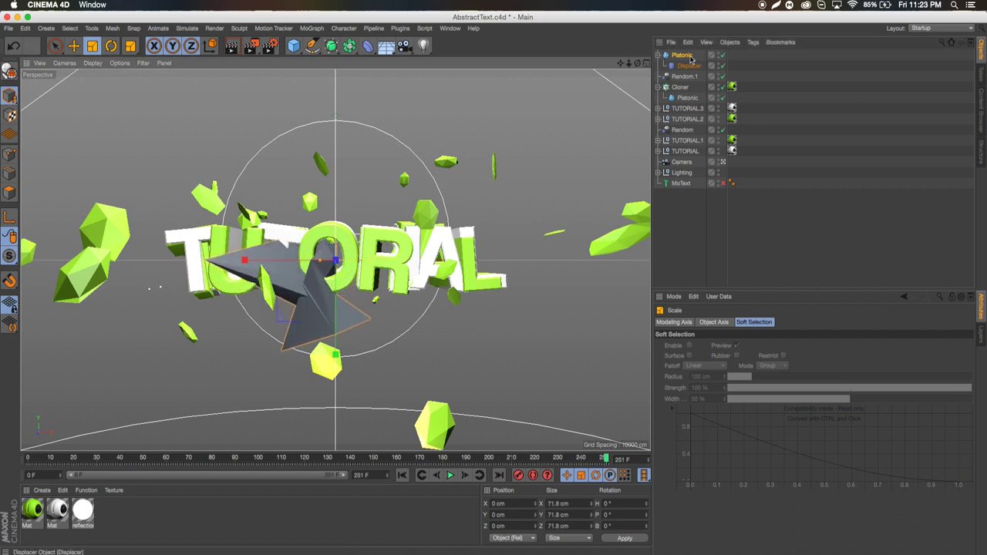
pyautogui.click(689, 65)
pyautogui.moveTo(724, 374); pyautogui.dragTo(723, 356)
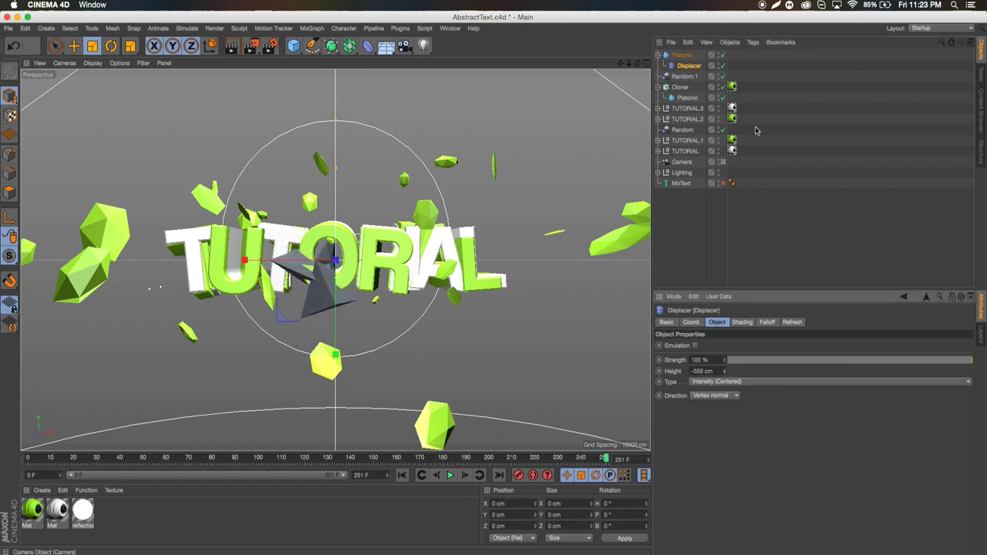
# Move the spiky Platonic behind the first letters, to about X -283 cm, Y 83 cm, Z 259 cm
pyautogui.click(682, 54)
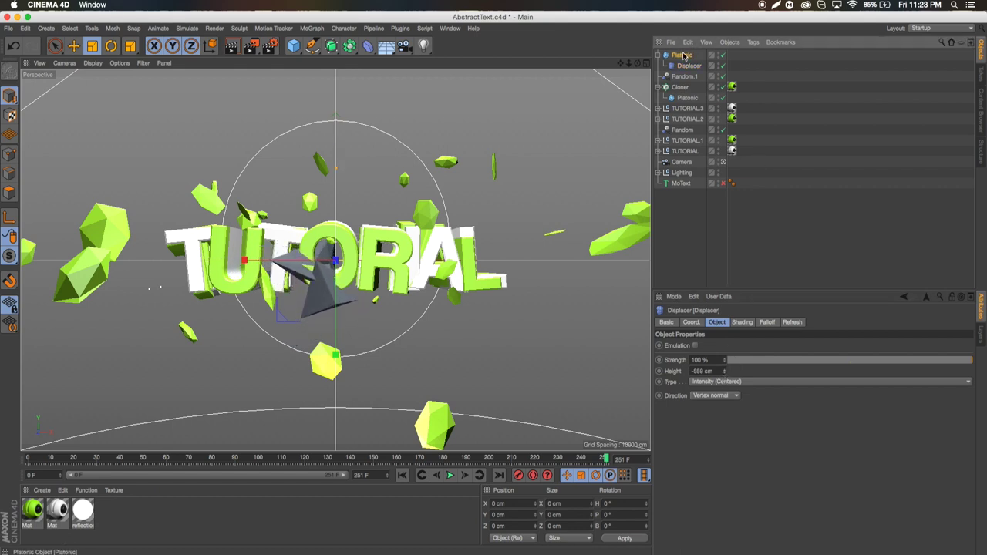
pyautogui.click(76, 47)
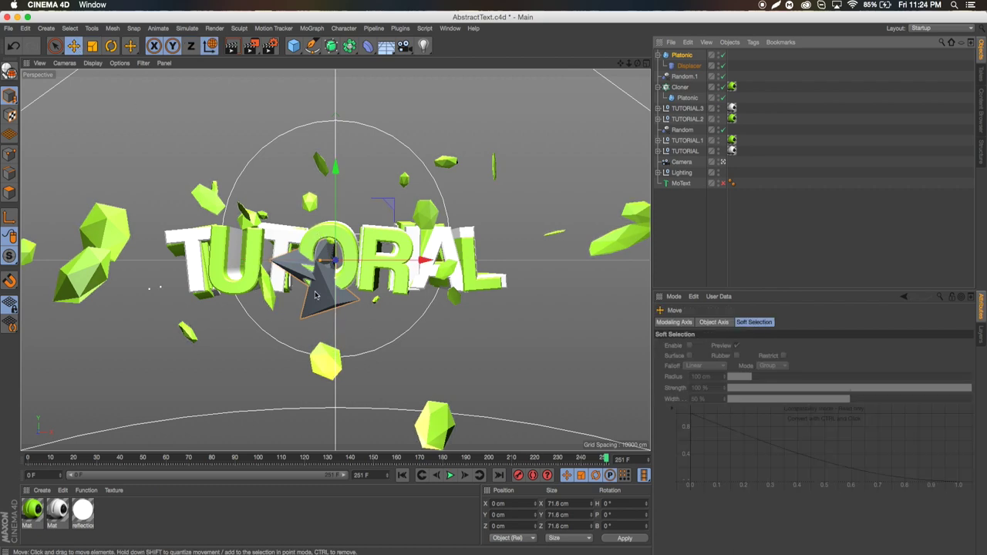
pyautogui.click(723, 164)
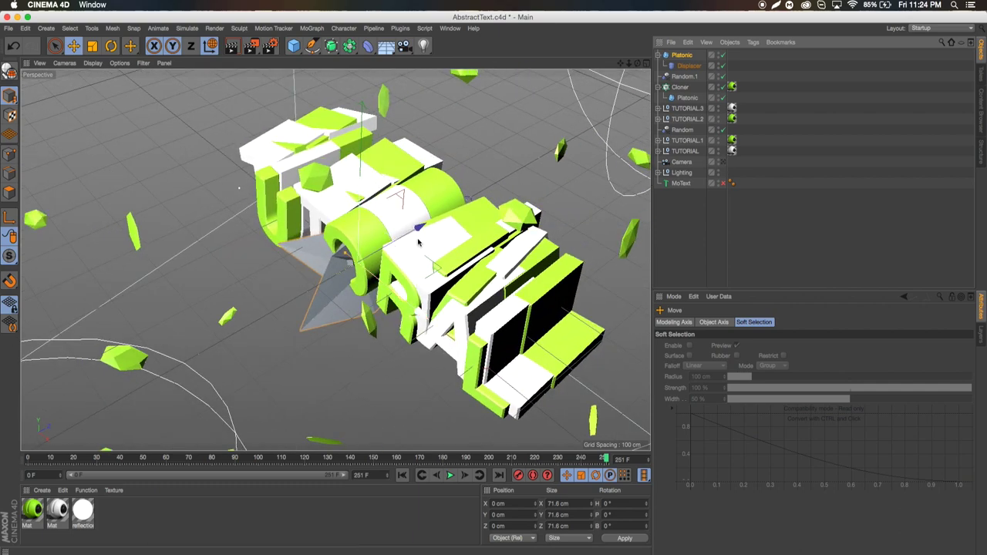
pyautogui.moveTo(486, 166); pyautogui.dragTo(505, 178)
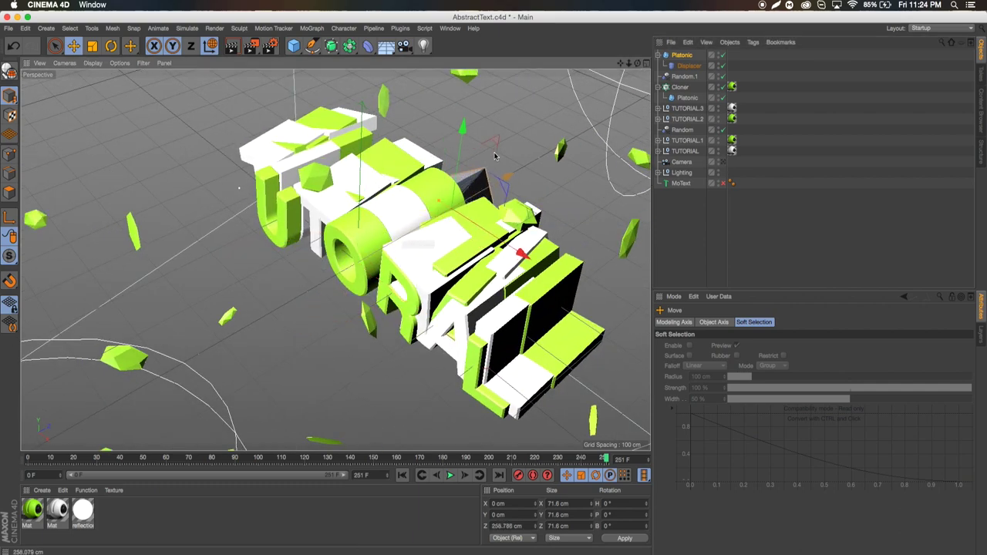
pyautogui.click(720, 166)
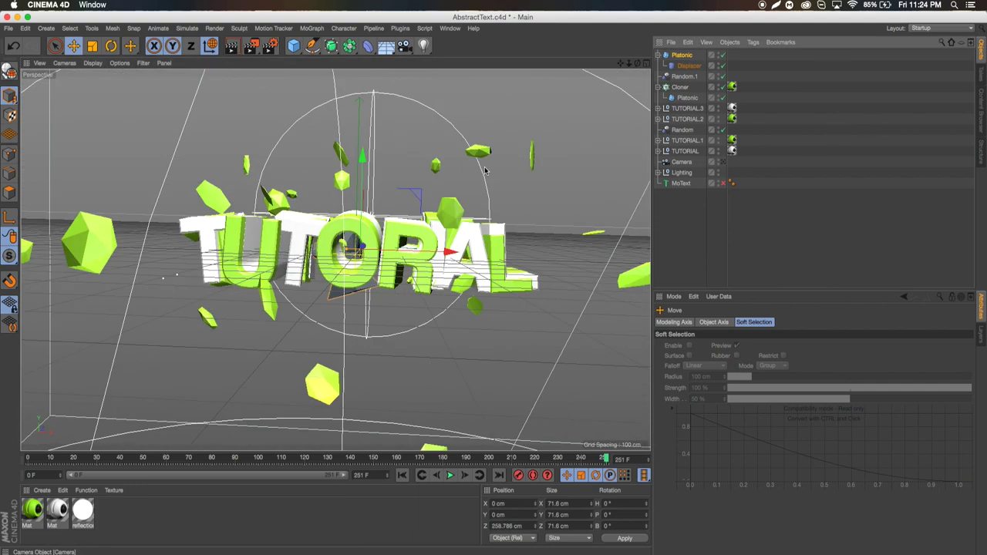
pyautogui.moveTo(334, 161); pyautogui.dragTo(336, 126)
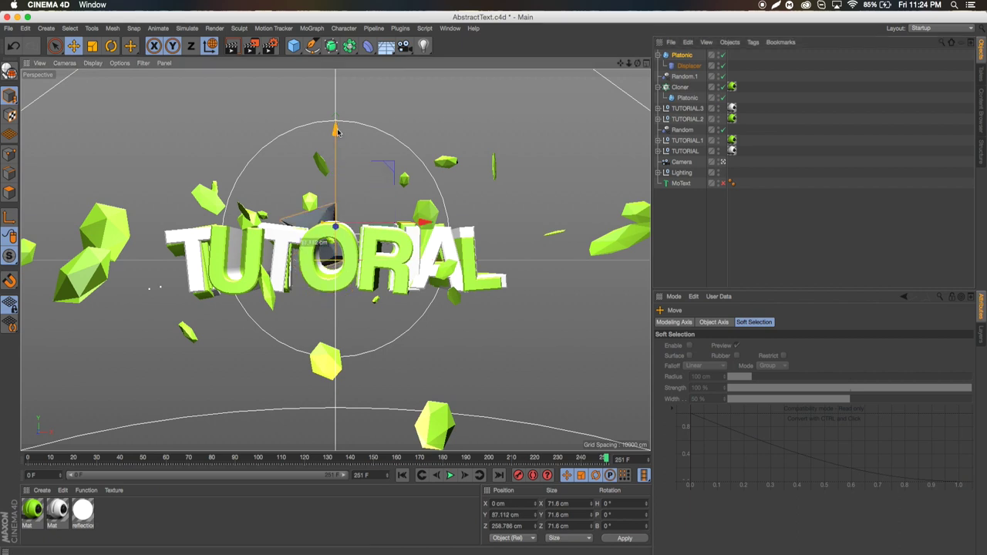
pyautogui.moveTo(423, 227); pyautogui.dragTo(327, 225)
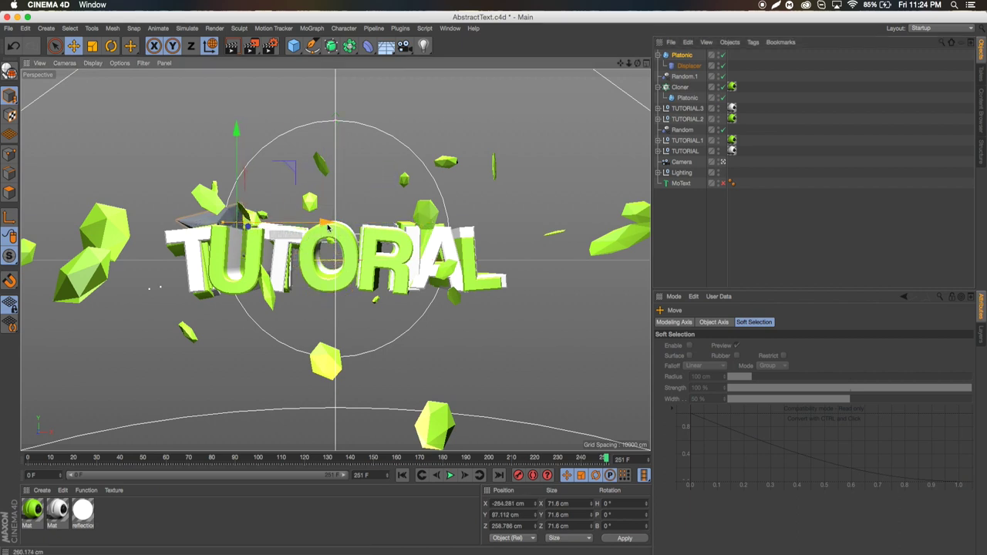
pyautogui.moveTo(236, 126); pyautogui.dragTo(234, 136)
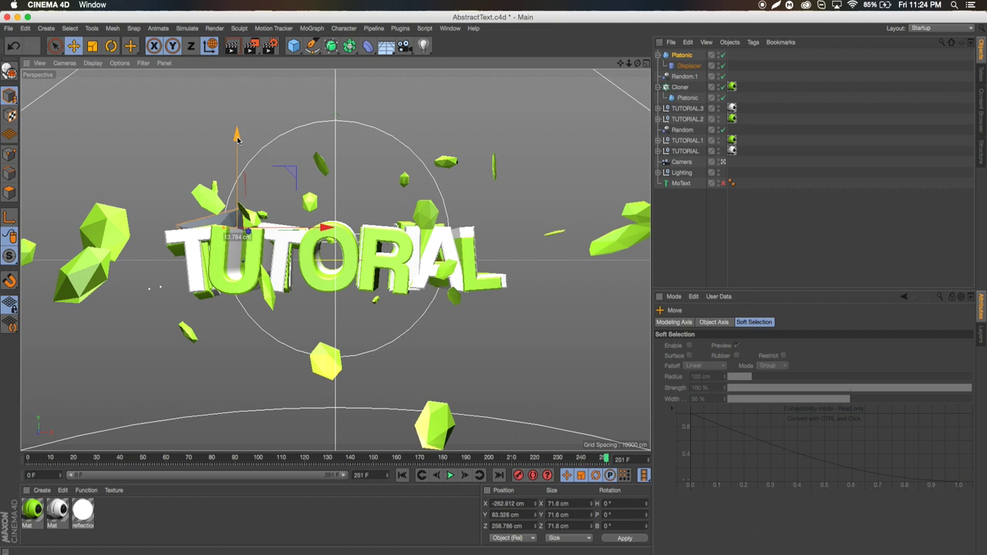
# Duplicate the spiky Platonic, move the copy to about X -141, Y -19 cm, and rotate it to about H 77°, P -35°, B -19°
pyautogui.press('super+c')
pyautogui.press('super+v')
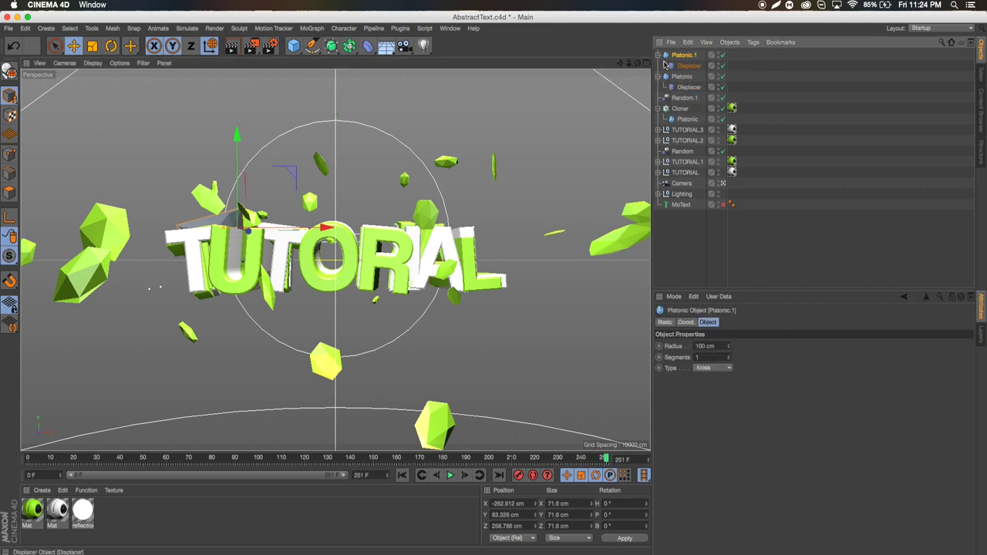
pyautogui.moveTo(235, 131); pyautogui.dragTo(231, 176)
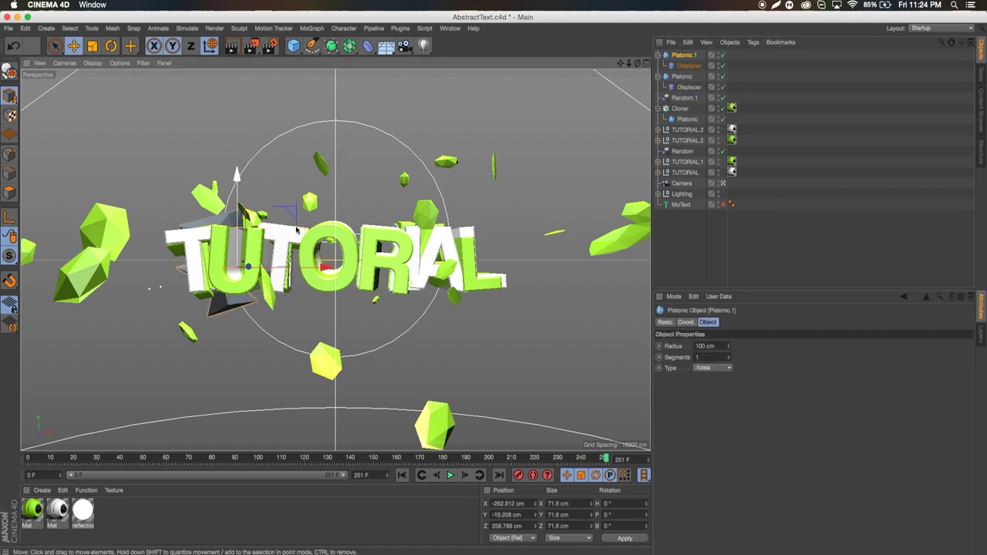
pyautogui.moveTo(324, 269); pyautogui.dragTo(367, 274)
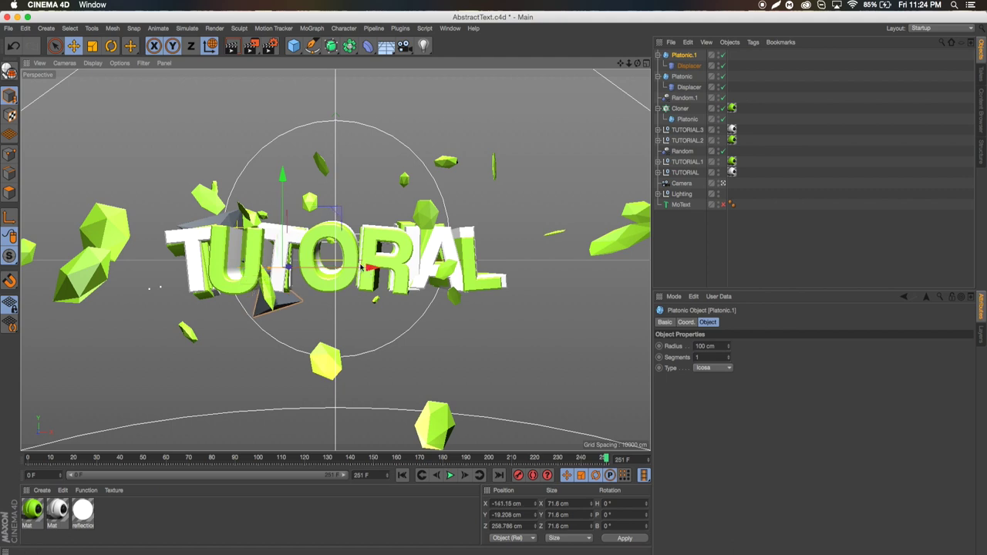
pyautogui.click(111, 46)
pyautogui.moveTo(271, 286); pyautogui.dragTo(373, 289)
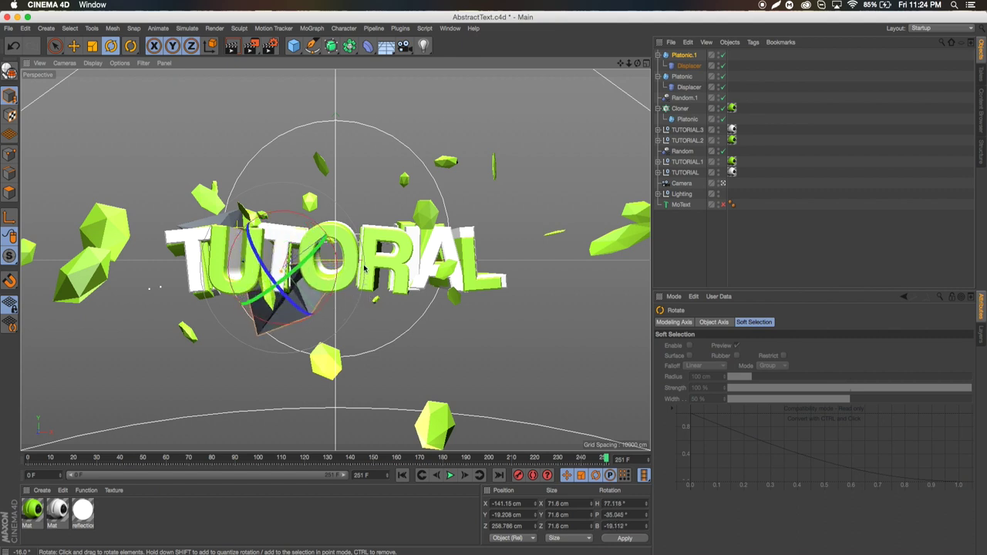
# Duplicate Platonic.1, move the copy to about X -44, Y 51 cm, and rotate it to about H -23°, P -0.5°, B -43°
pyautogui.click(74, 46)
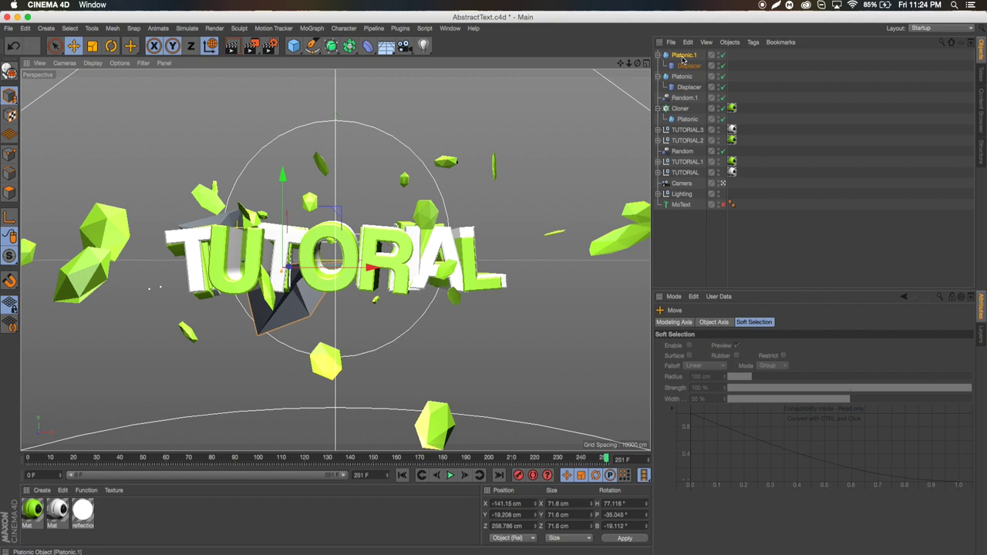
pyautogui.hotkey('ctrl', 'c')
pyautogui.hotkey('ctrl', 'v')
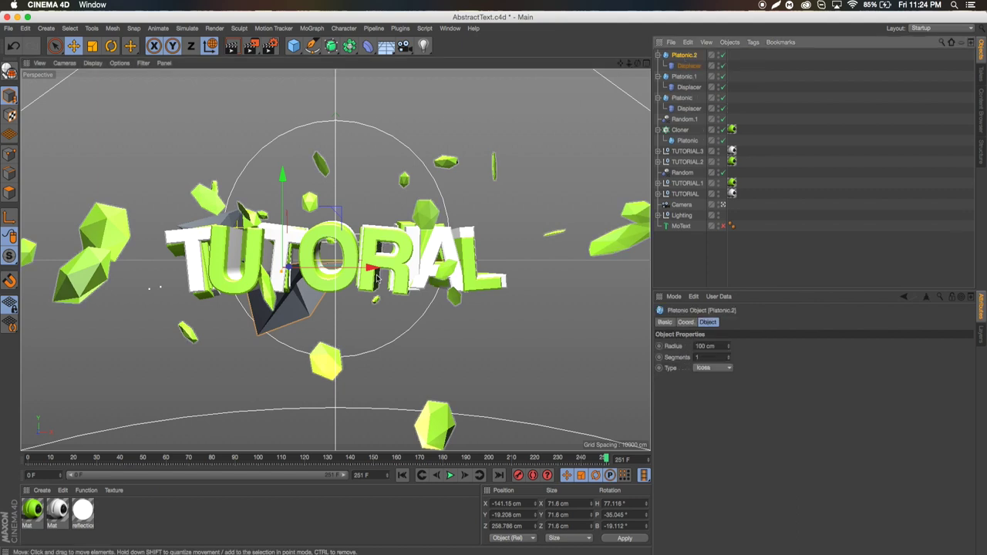
pyautogui.moveTo(370, 256); pyautogui.dragTo(402, 254)
pyautogui.moveTo(319, 185); pyautogui.dragTo(331, 157)
pyautogui.press('r')
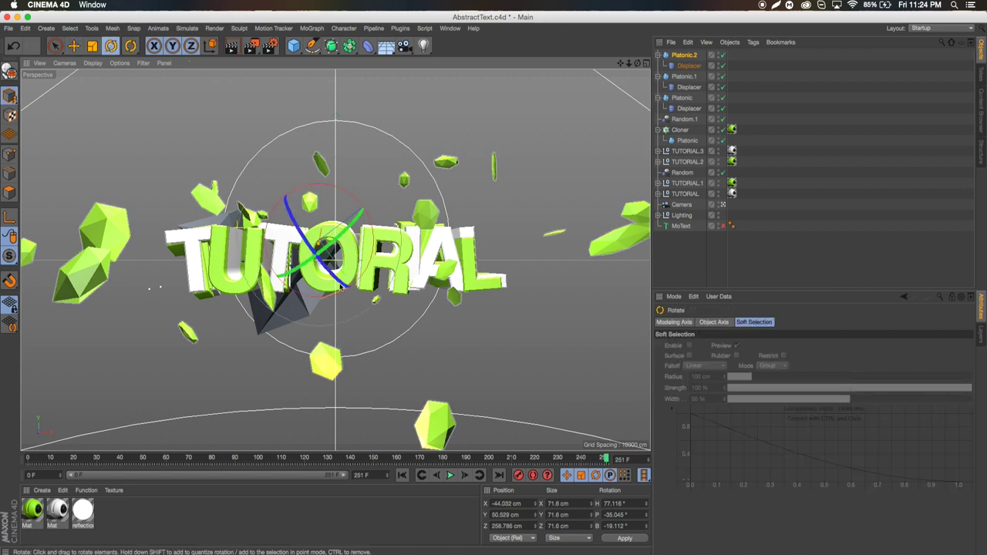
pyautogui.moveTo(305, 255); pyautogui.dragTo(246, 271)
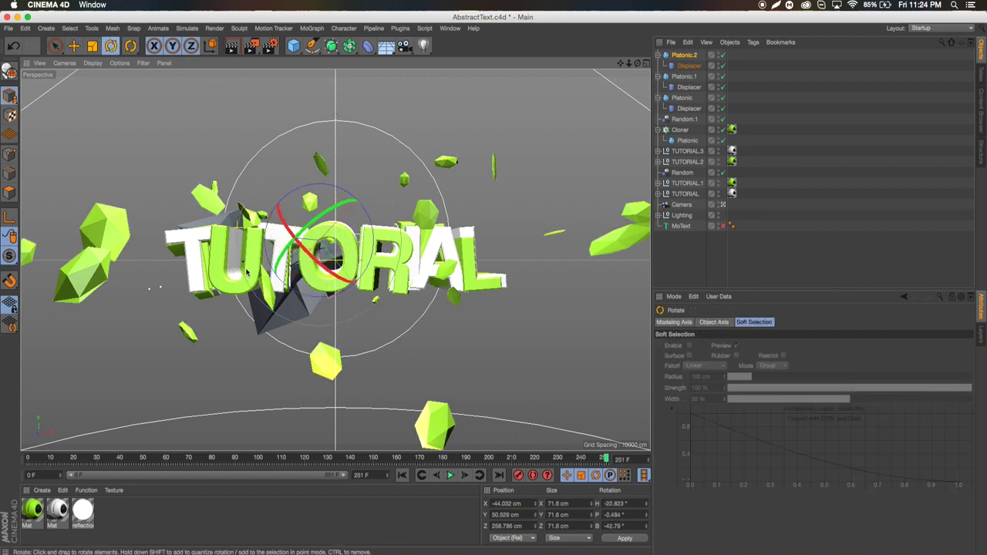
# Move Platonic.2 forward behind the letter O, to about X -21 cm and Z 93 cm
pyautogui.click(74, 46)
pyautogui.click(725, 205)
pyautogui.keyDown('alt'); pyautogui.moveTo(401, 232); pyautogui.dragTo(436, 191); pyautogui.keyUp('alt')
pyautogui.moveTo(510, 164); pyautogui.dragTo(443, 259)
pyautogui.click(722, 205)
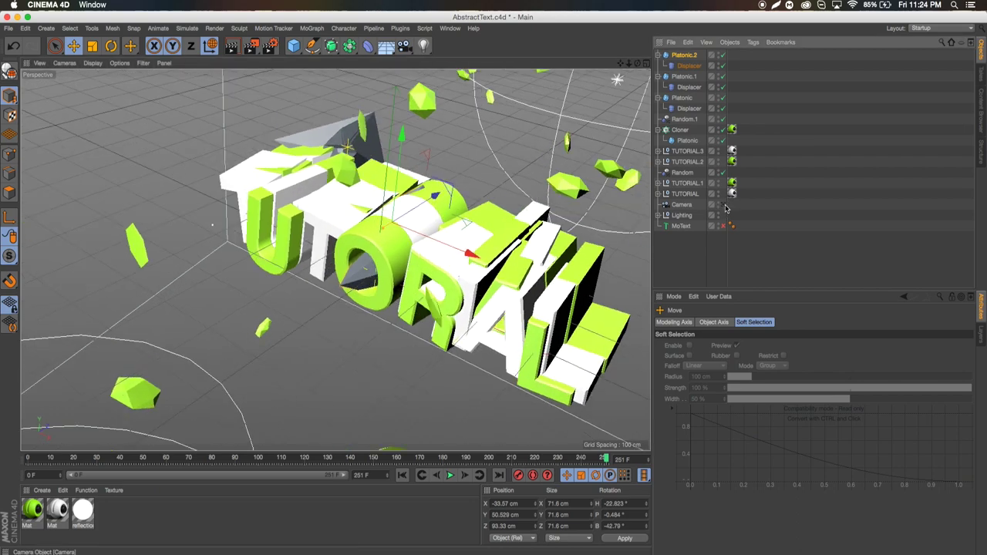
pyautogui.moveTo(404, 239); pyautogui.dragTo(411, 240)
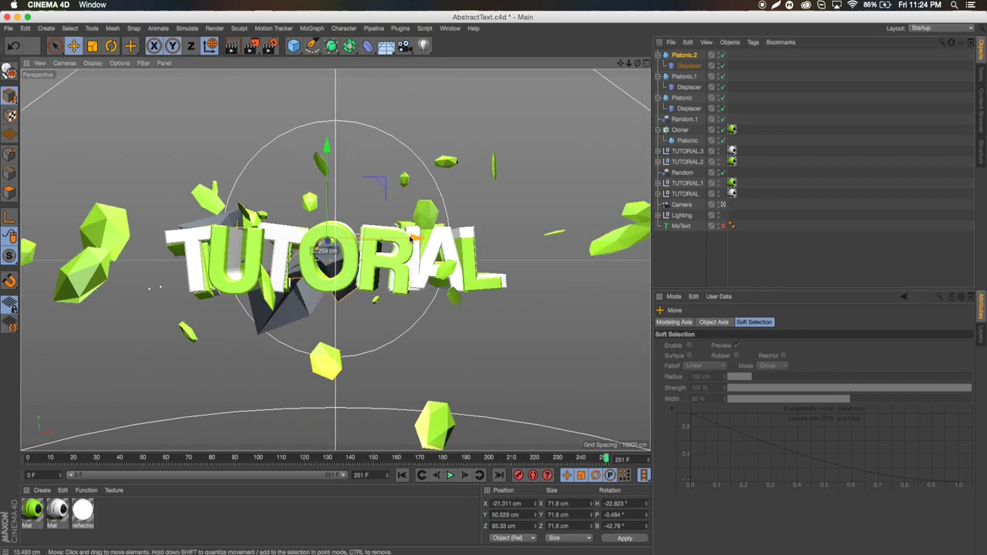
# Duplicate Platonic.1 and Platonic together and shift the copies along X behind the last letters, to about X 139 cm
pyautogui.click(685, 57)
pyautogui.click(688, 80)
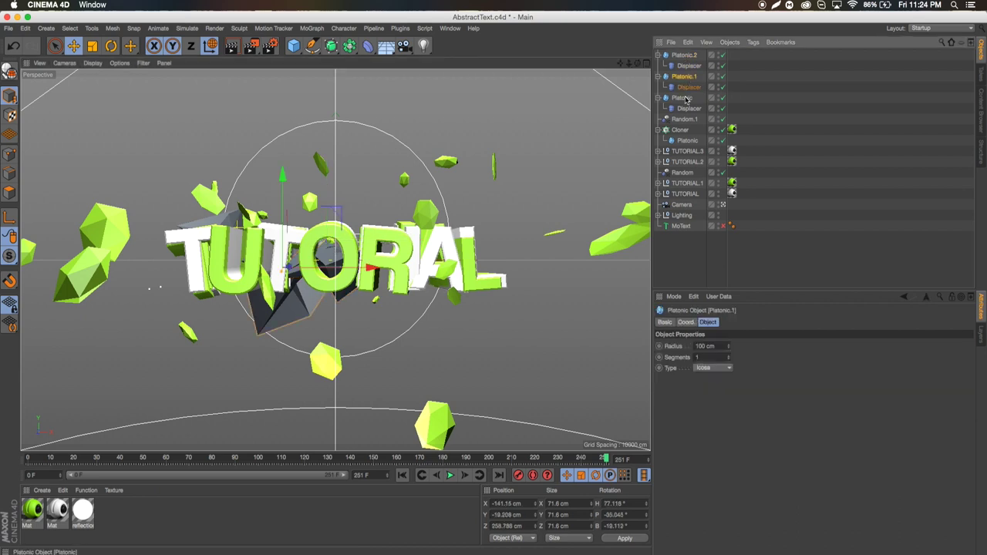
pyautogui.keyDown('shift'); pyautogui.click(685, 98); pyautogui.keyUp('shift')
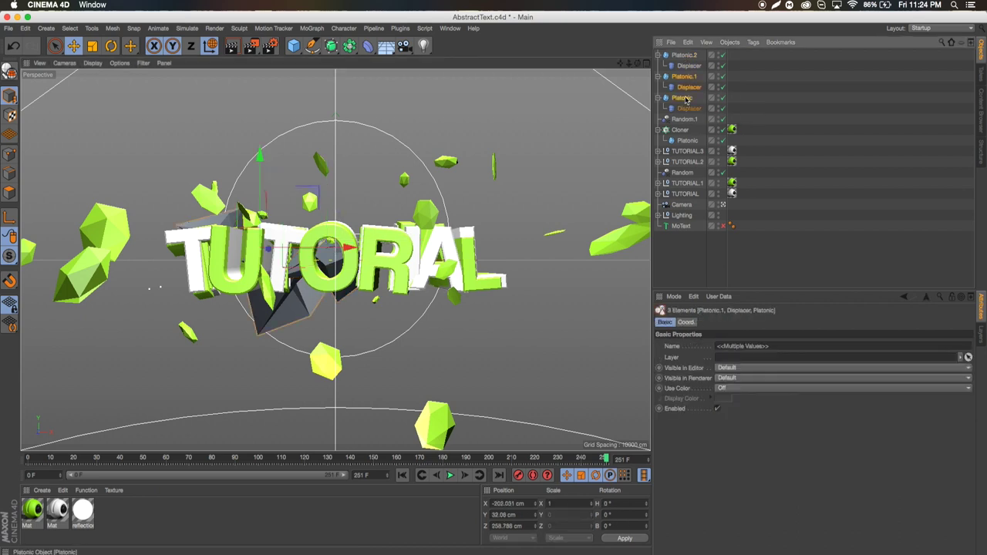
pyautogui.hotkey('ctrl', 'c')
pyautogui.hotkey('ctrl', 'v')
pyautogui.moveTo(380, 245); pyautogui.dragTo(477, 220)
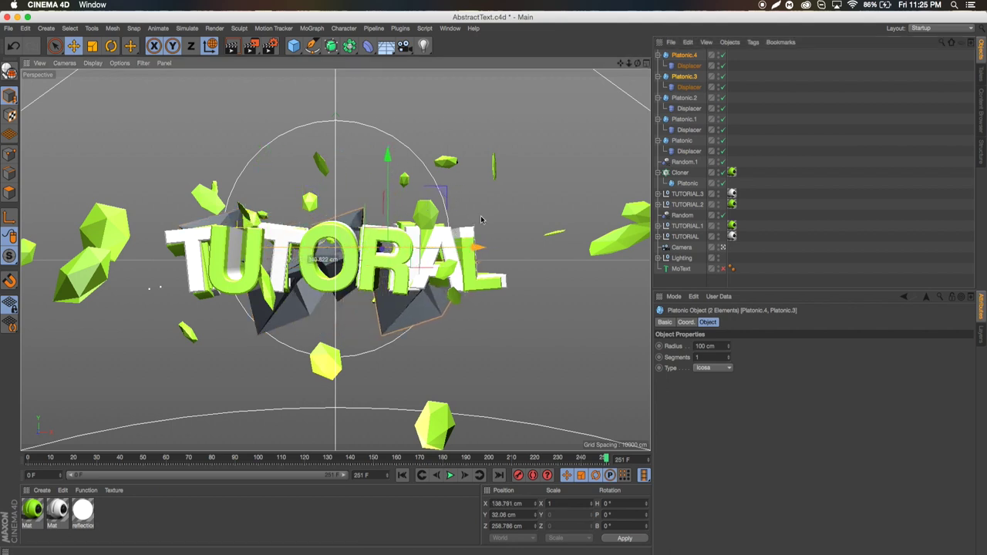
# Rotate Platonic.3 to about H -153°, P -22°, B 27° and move it behind the final L, to about X 289 cm
pyautogui.click(684, 78)
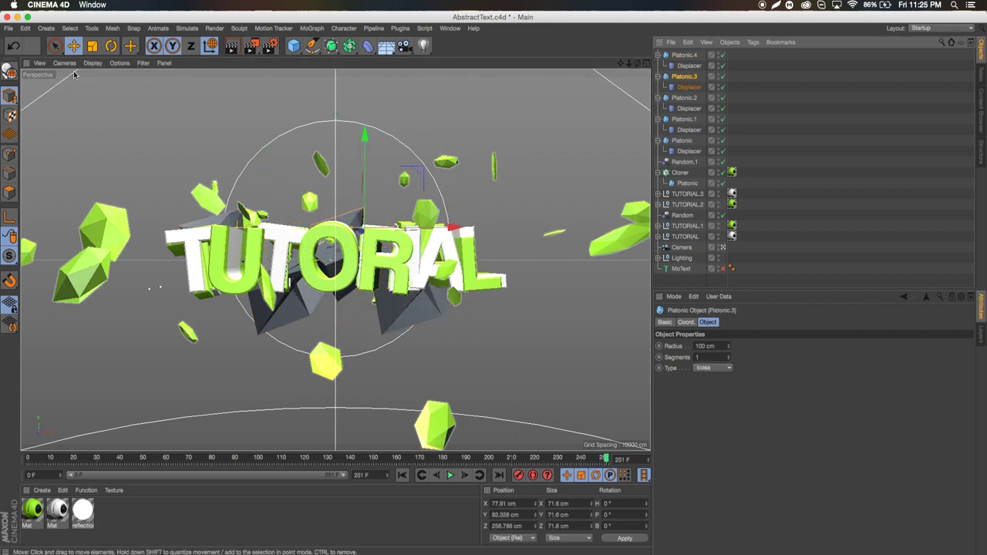
pyautogui.press('r')
pyautogui.moveTo(368, 236); pyautogui.dragTo(251, 255)
pyautogui.click(73, 46)
pyautogui.moveTo(454, 226); pyautogui.dragTo(534, 229)
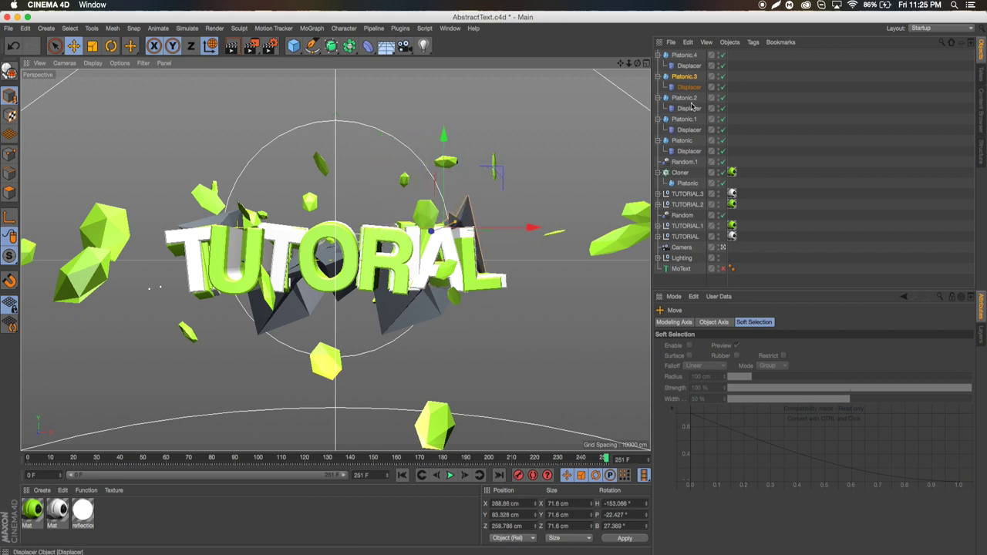
# Raise Platonic.4 to about Y 34 cm and rotate it to about H -127°, P -29°, B -28°
pyautogui.click(681, 57)
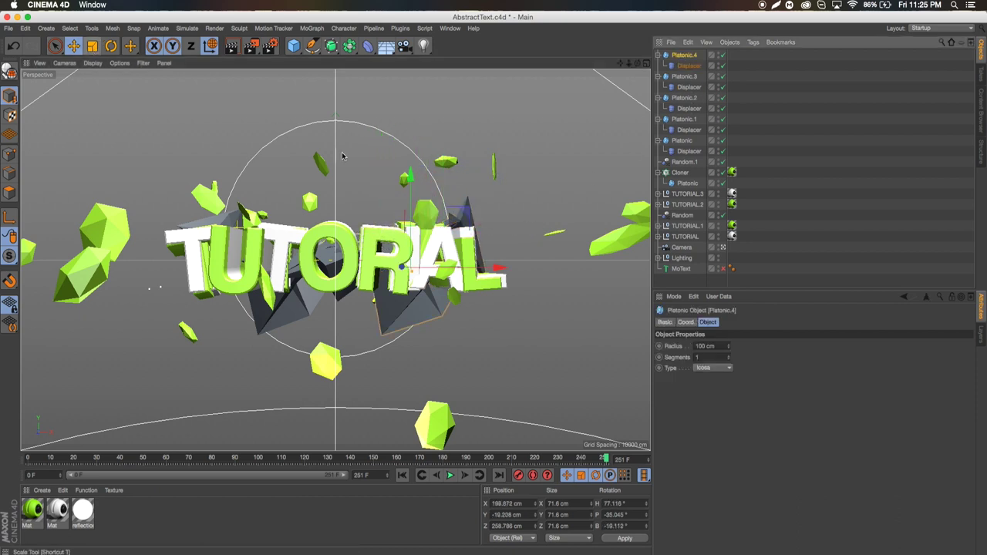
pyautogui.moveTo(409, 174); pyautogui.dragTo(408, 157)
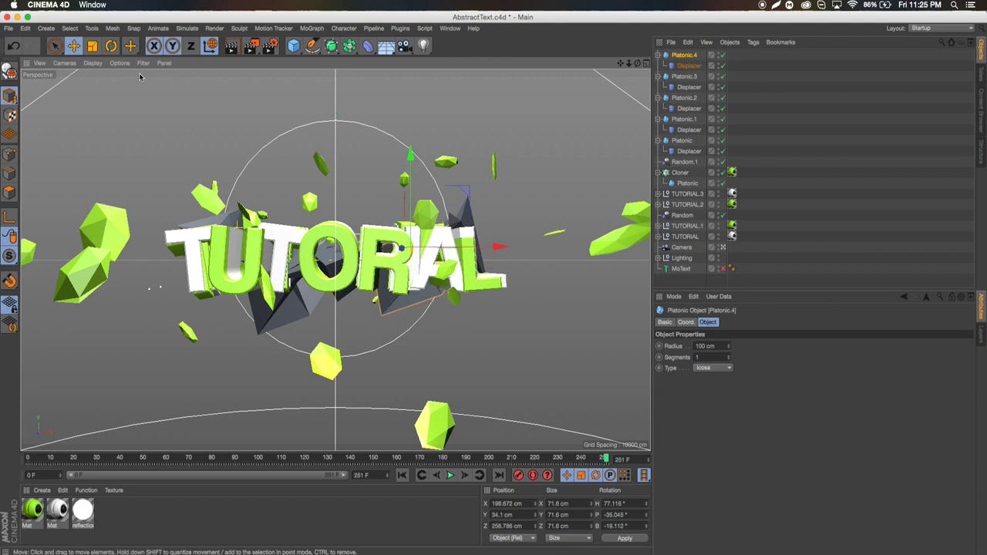
pyautogui.click(111, 45)
pyautogui.moveTo(401, 193); pyautogui.dragTo(290, 308)
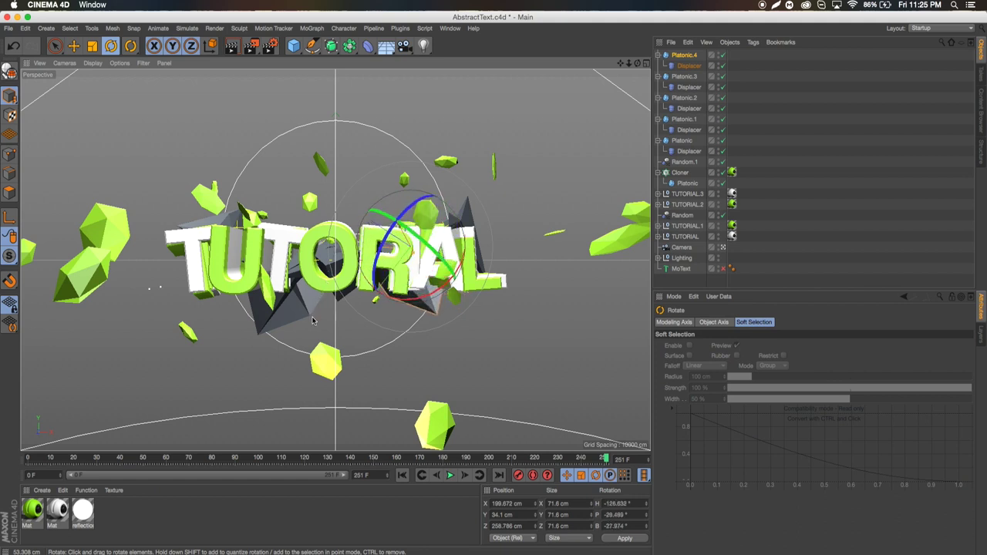
# Copy the Cloner's green material tag onto all five spiky Platonic objects, from Platonic through Platonic.4
pyautogui.click(713, 199)
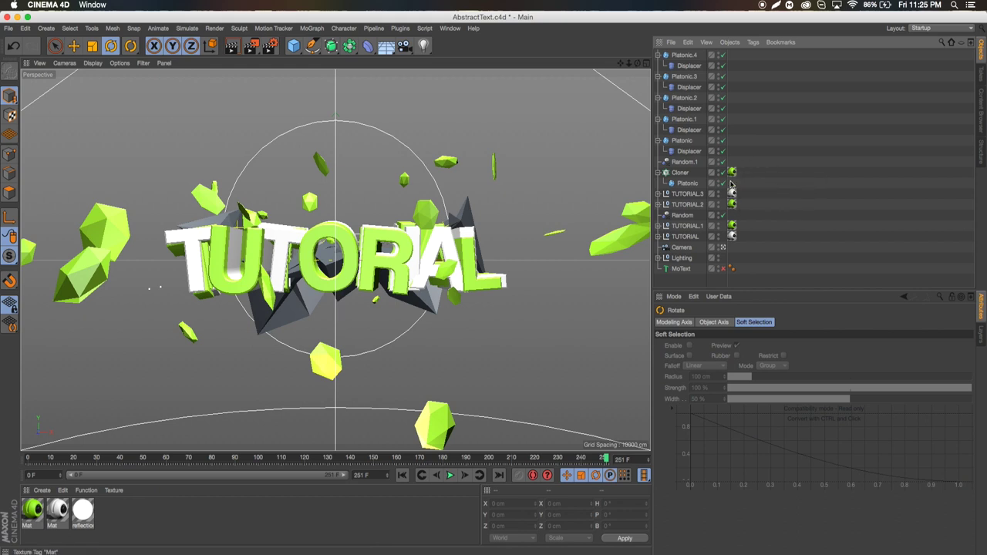
pyautogui.moveTo(734, 176); pyautogui.dragTo(732, 142)
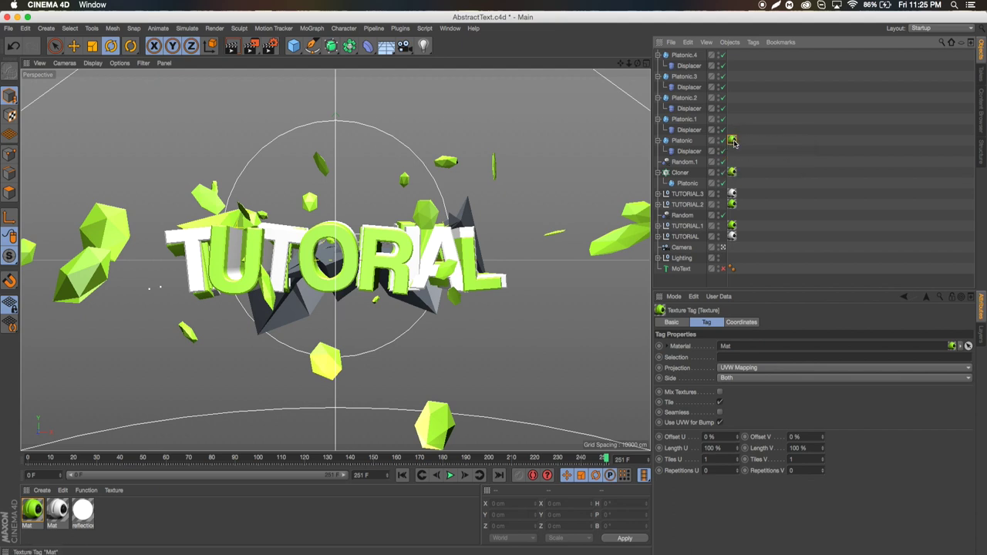
pyautogui.click(731, 141)
pyautogui.keyDown('ctrl'); pyautogui.moveTo(734, 126); pyautogui.dragTo(733, 120); pyautogui.keyUp('ctrl')
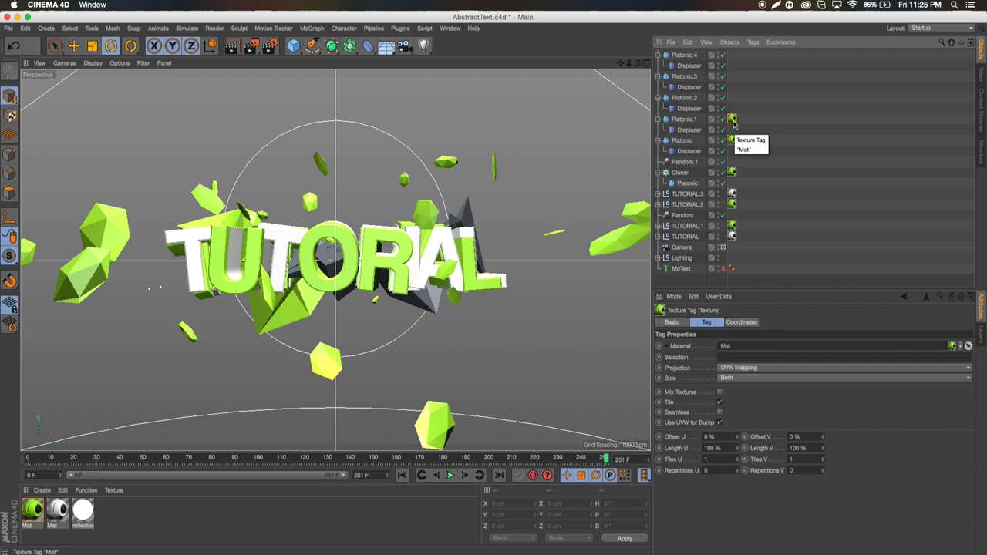
pyautogui.keyDown('ctrl'); pyautogui.moveTo(734, 122); pyautogui.dragTo(732, 56); pyautogui.keyUp('ctrl')
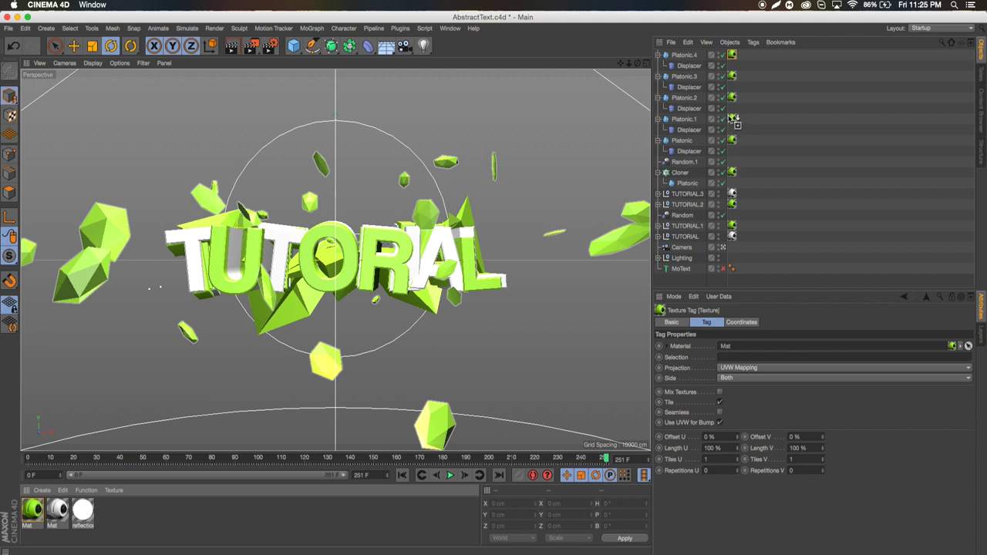
# Replace the green material on Platonic.1 and Platonic.4 with the white material
pyautogui.moveTo(736, 120); pyautogui.dragTo(318, 340)
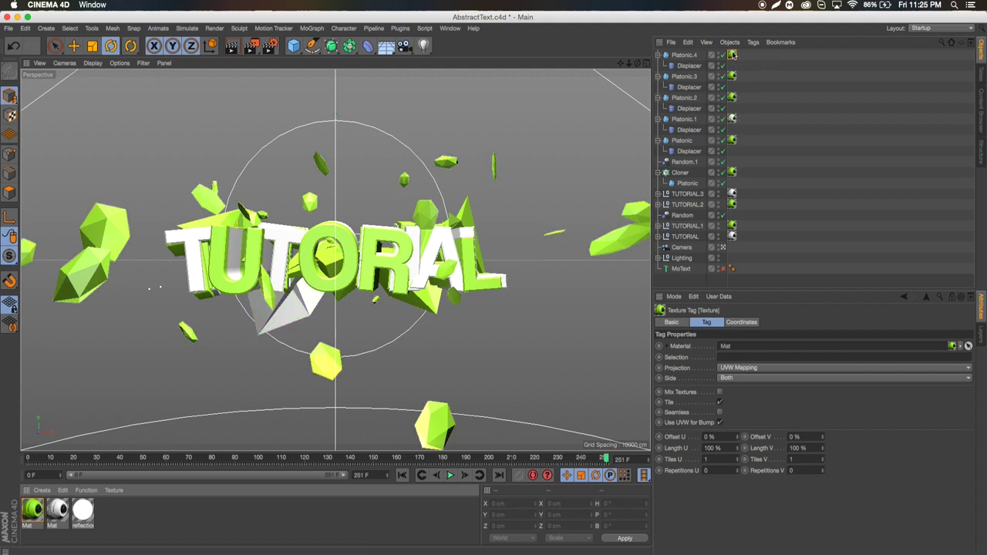
pyautogui.moveTo(733, 54); pyautogui.dragTo(732, 54)
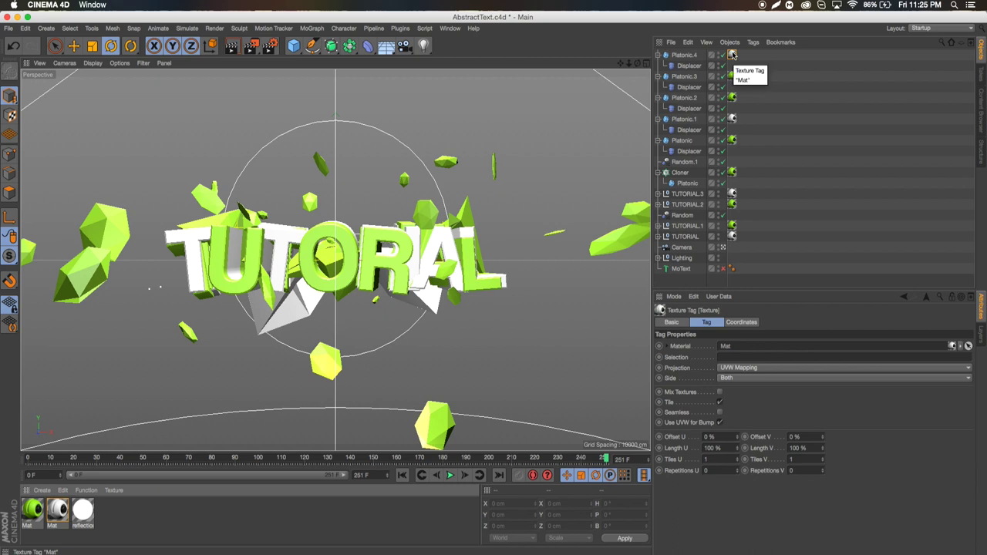
# Give Platonic.4 the green material again and replace the green material on Platonic.3 and Platonic.2 with the white one
pyautogui.moveTo(65, 507); pyautogui.dragTo(732, 76)
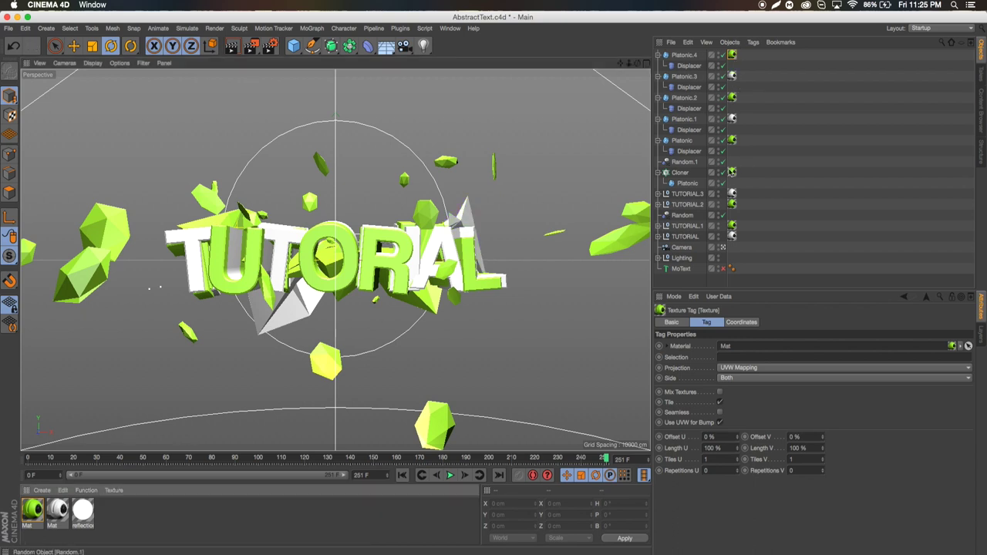
pyautogui.click(355, 262)
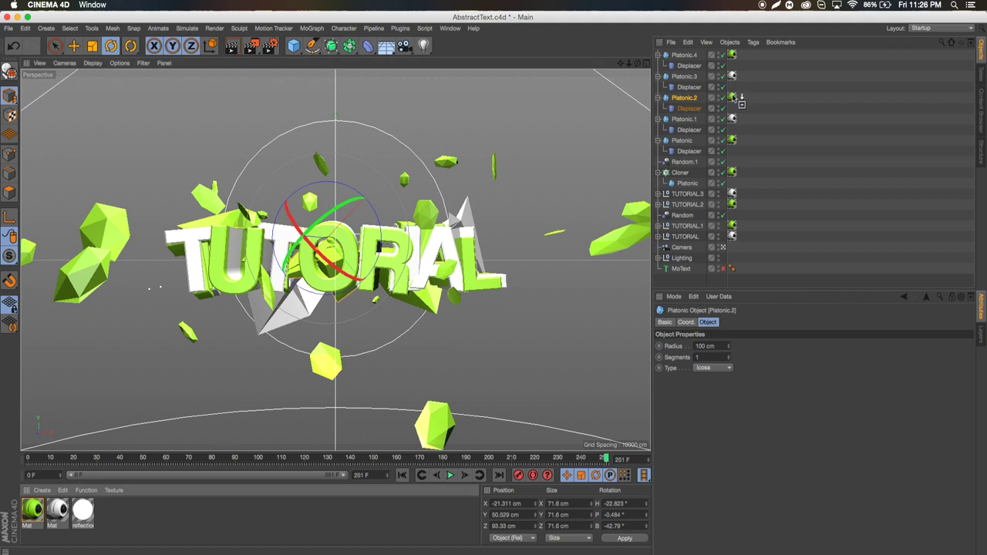
pyautogui.moveTo(734, 97); pyautogui.dragTo(732, 98)
pyautogui.click(777, 112)
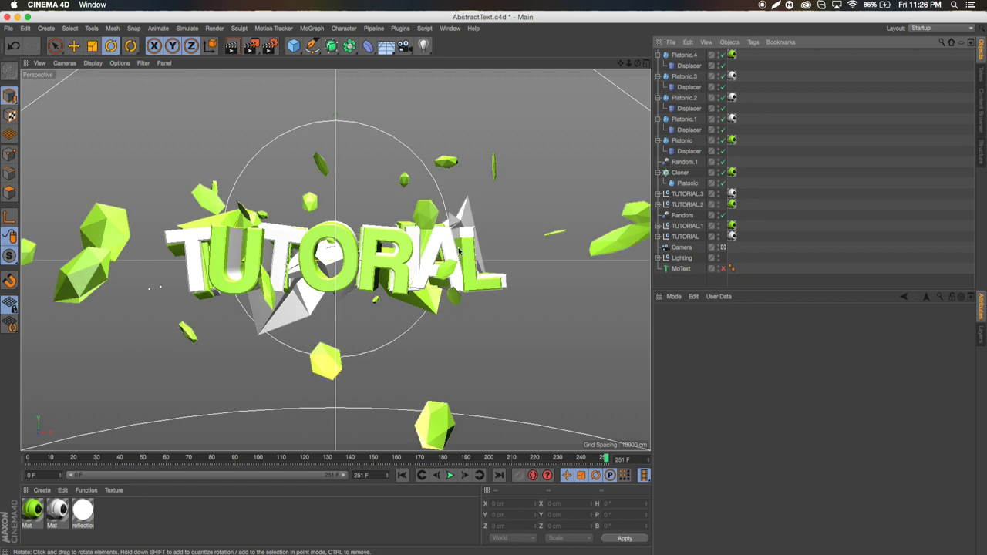
# Collapse the five spiky Platonic hierarchies, then duplicate all five objects together, from Platonic through Platonic.4
pyautogui.click(658, 56)
pyautogui.click(659, 66)
pyautogui.click(658, 77)
pyautogui.click(659, 87)
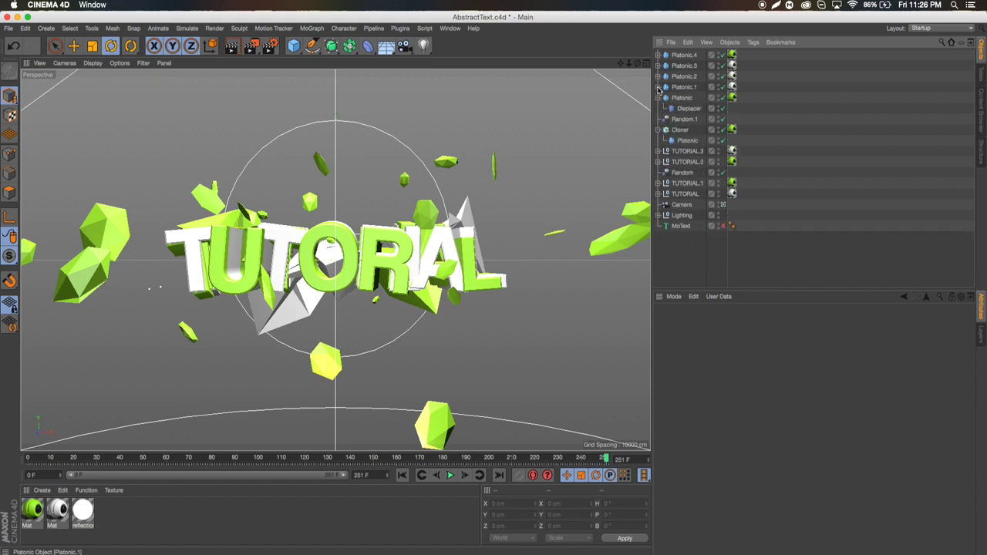
pyautogui.click(659, 98)
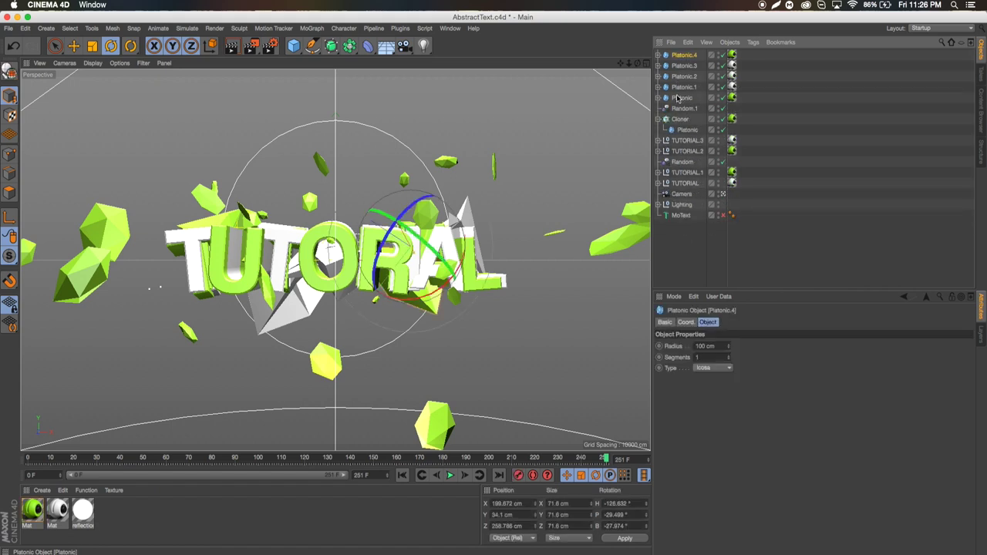
pyautogui.keyDown('shift'); pyautogui.click(680, 99); pyautogui.keyUp('shift')
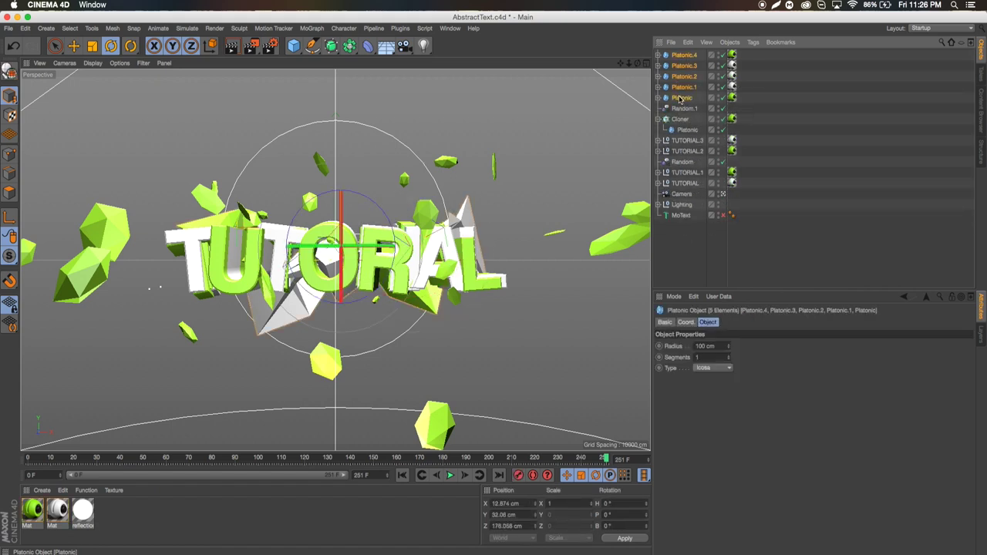
pyautogui.hotkey('ctrl', 'c')
pyautogui.hotkey('ctrl', 'v')
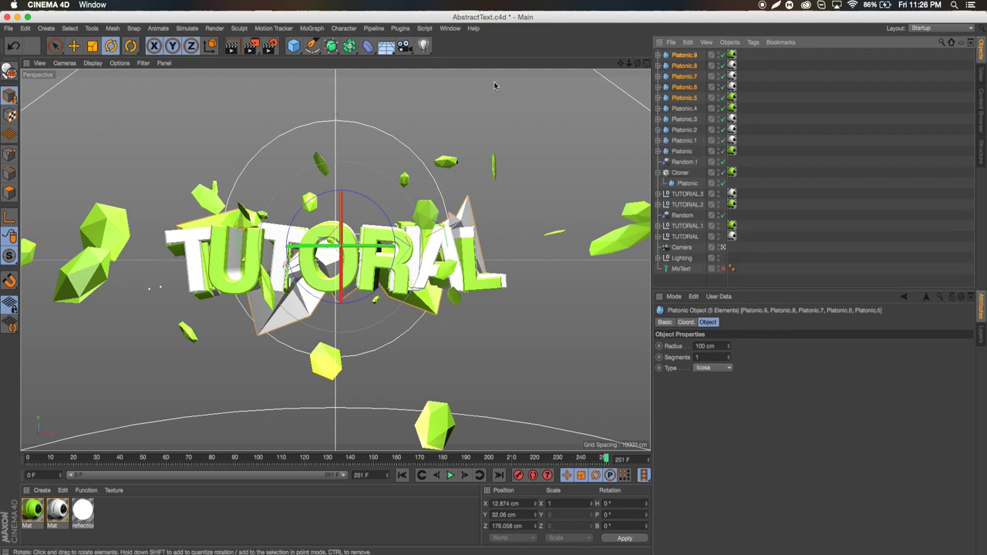
# Group the five duplicated Platonic objects under a null and add an Atom Array to the scene
pyautogui.moveTo(349, 45); pyautogui.dragTo(466, 62)
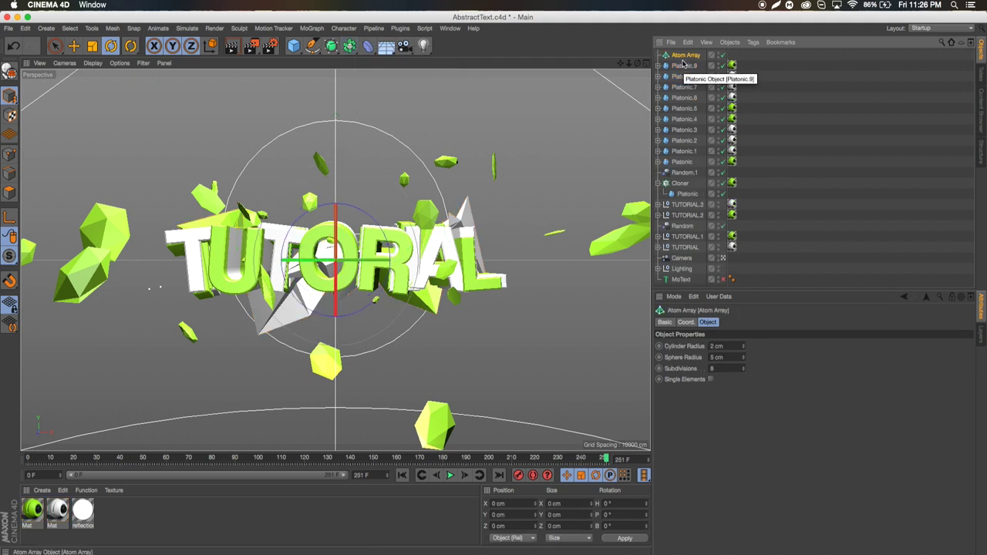
pyautogui.hotkey('ctrl', 'z')
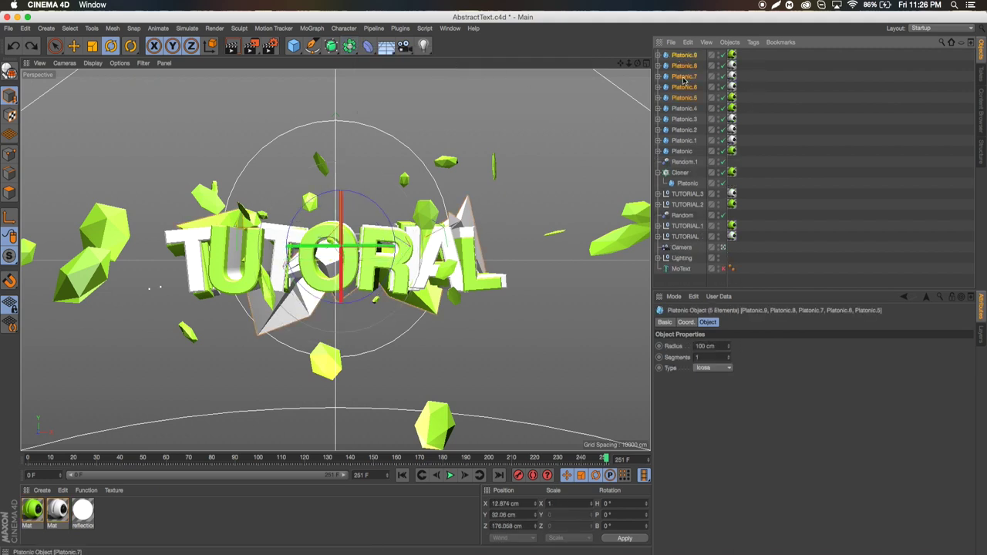
pyautogui.rightClick(683, 80)
pyautogui.click(709, 380)
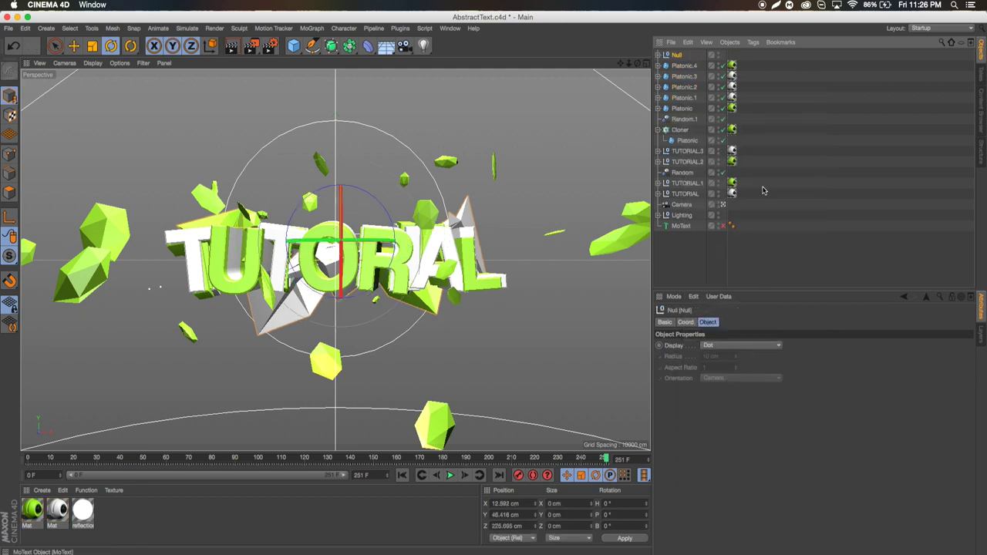
pyautogui.moveTo(349, 47); pyautogui.dragTo(463, 61)
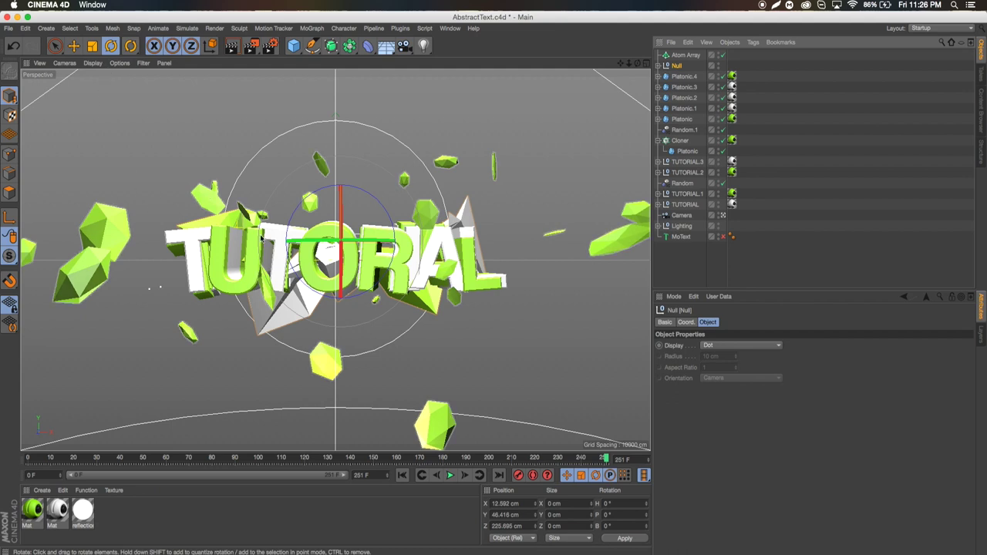
# Rotate the null of duplicated shapes to a heading of 180° and make it a child of the Atom Array
pyautogui.moveTo(308, 240); pyautogui.dragTo(532, 262)
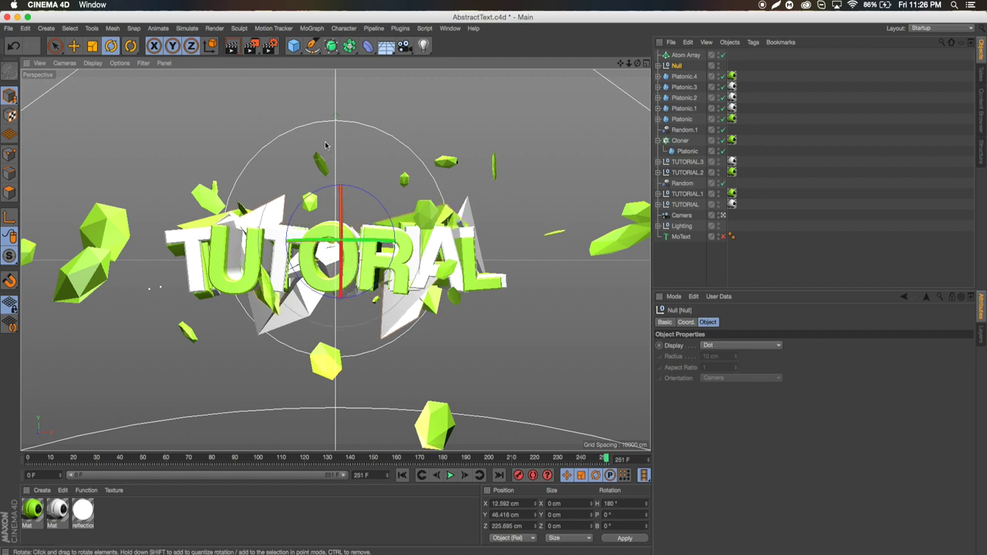
pyautogui.click(76, 46)
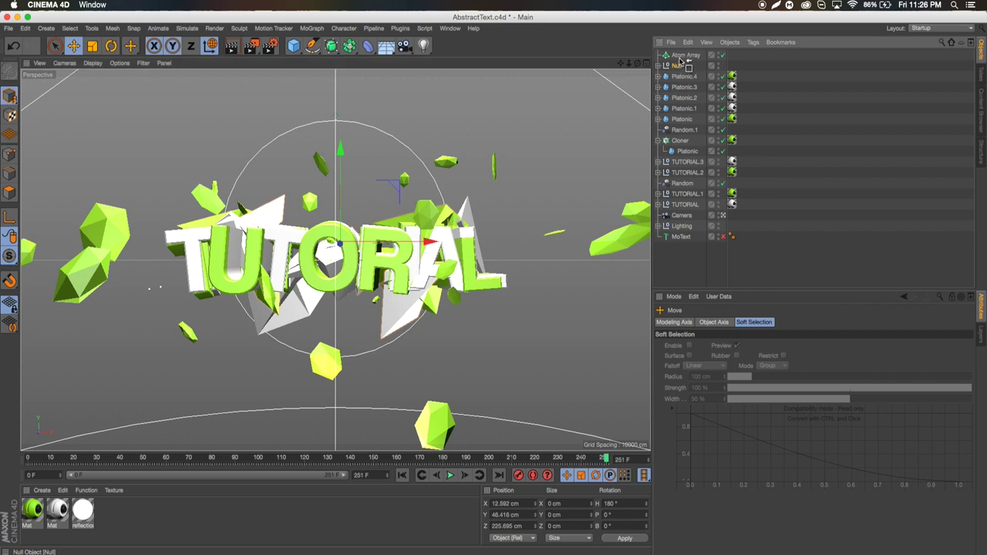
pyautogui.moveTo(681, 58); pyautogui.dragTo(680, 55)
pyautogui.click(681, 56)
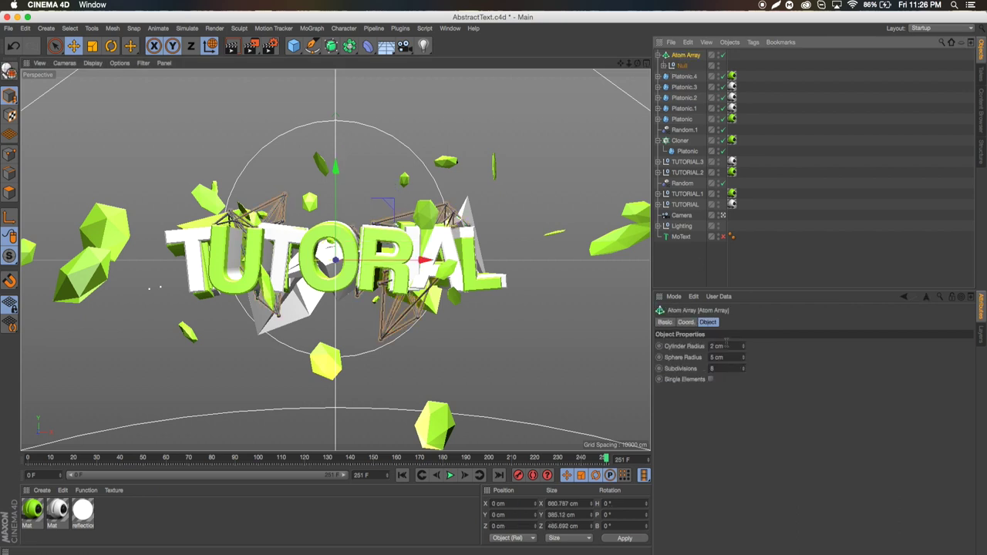
# Set the Atom Array's sphere radius to 2 cm and cylinder radius to 1 cm, and apply the green material to it
pyautogui.doubleClick(724, 357)
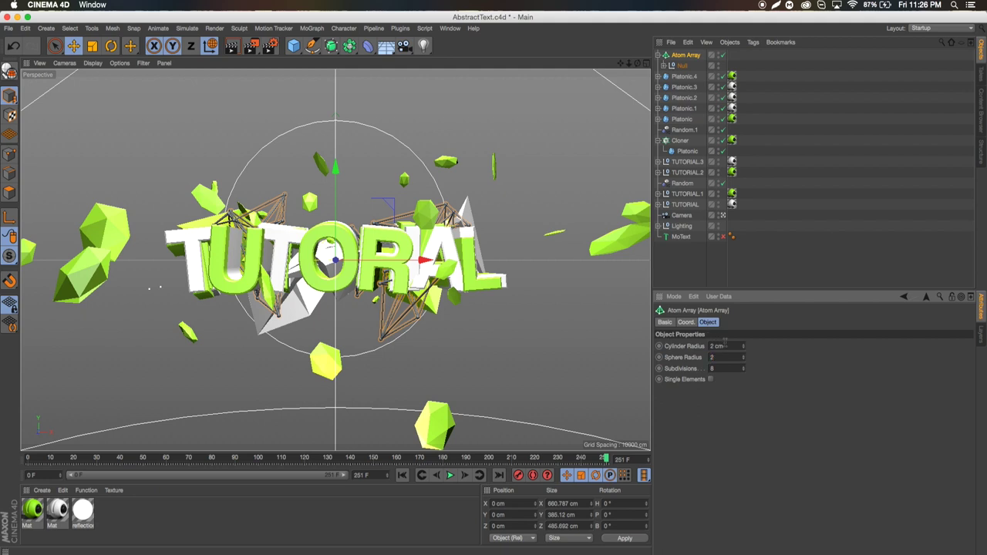
pyautogui.write('1')
pyautogui.click(812, 232)
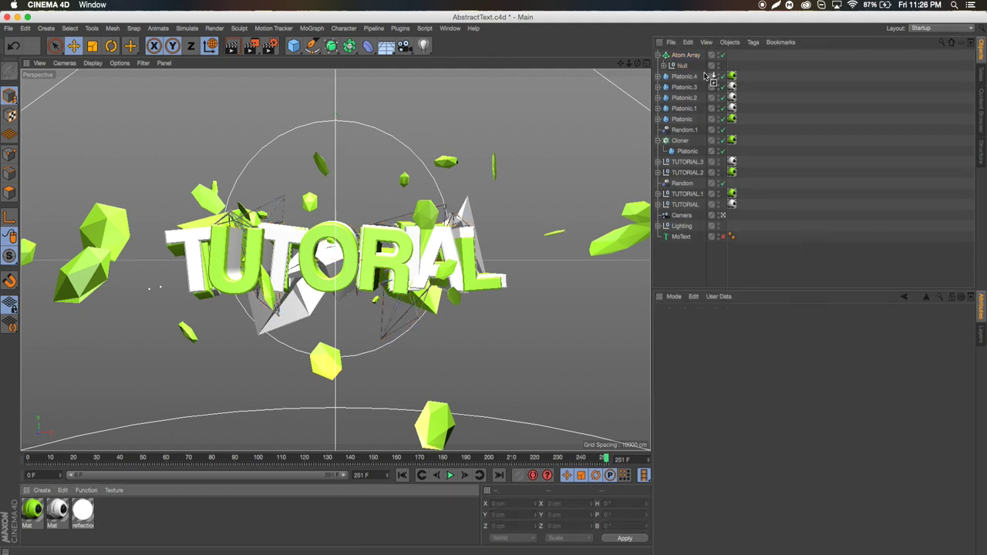
pyautogui.moveTo(685, 61); pyautogui.dragTo(686, 56)
pyautogui.click(869, 172)
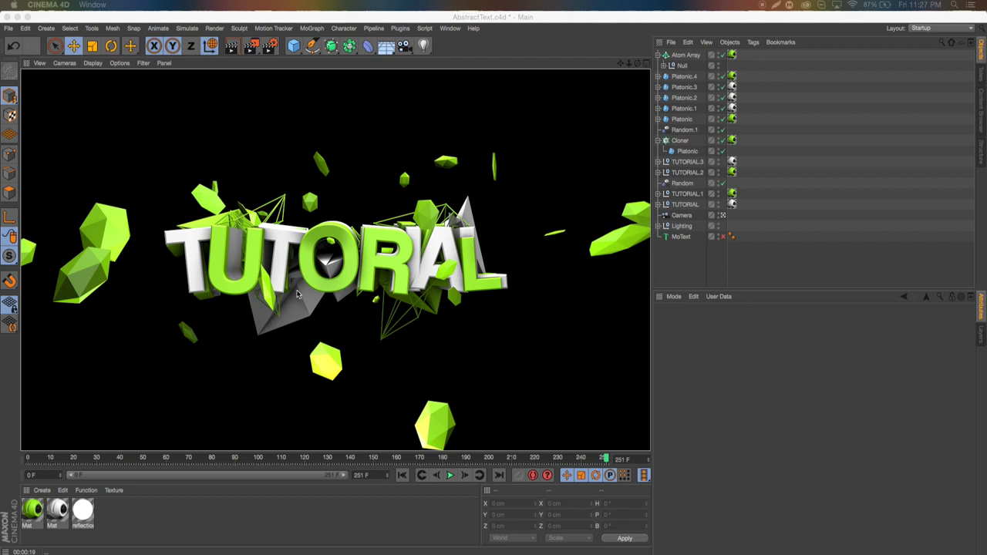
# Tilt all four TUTORIAL text layers together to a pitch of about -4.3°
pyautogui.click(686, 163)
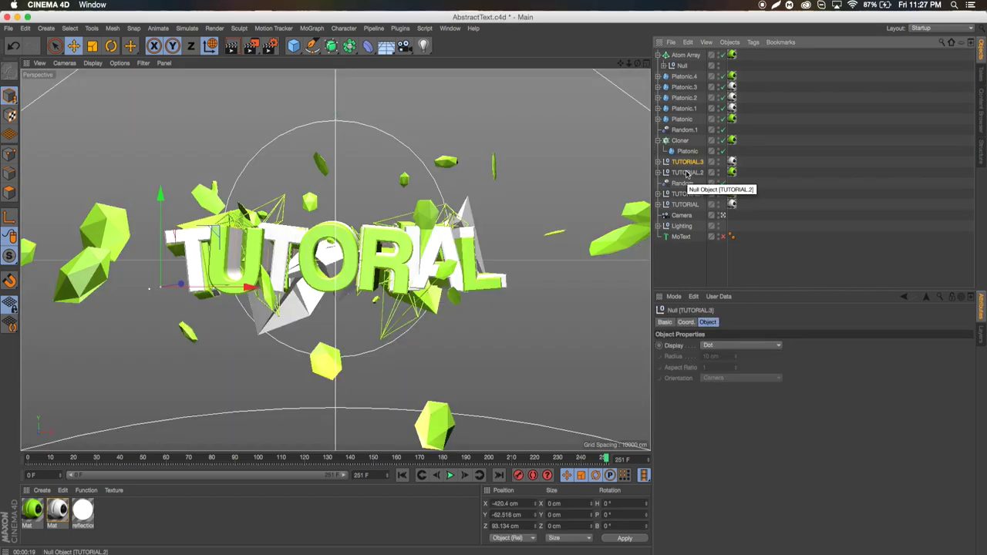
pyautogui.keyDown('shift'); pyautogui.click(685, 172); pyautogui.keyUp('shift')
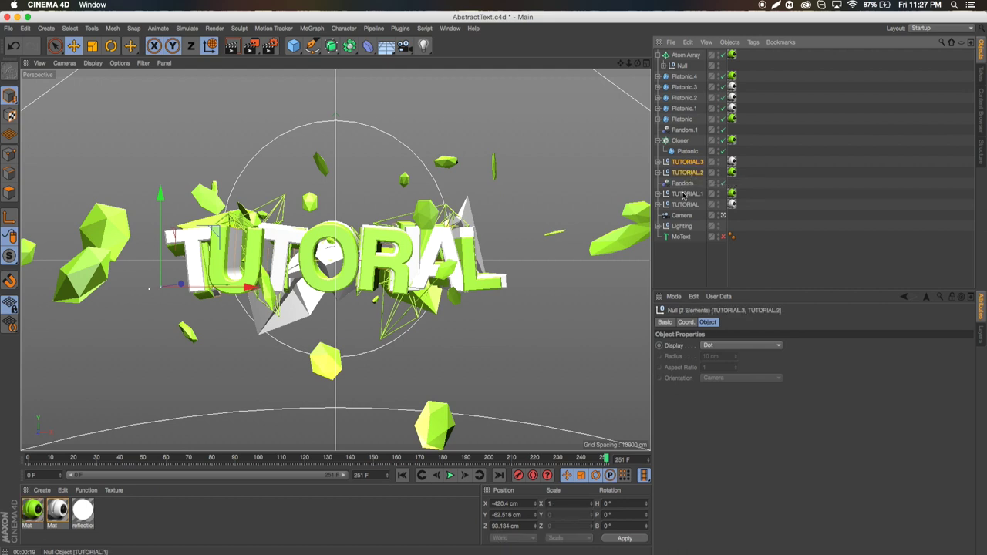
pyautogui.keyDown('shift'); pyautogui.click(685, 194); pyautogui.keyUp('shift')
pyautogui.keyDown('shift'); pyautogui.click(685, 204); pyautogui.keyUp('shift')
pyautogui.click(73, 46)
pyautogui.click(111, 46)
pyautogui.moveTo(147, 261); pyautogui.dragTo(143, 262)
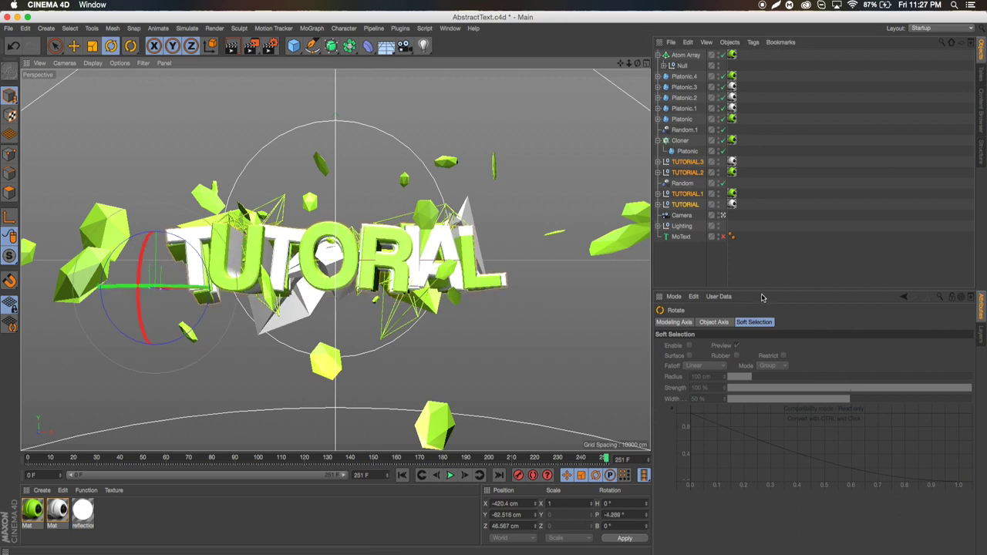
pyautogui.click(700, 269)
# Raise the white spiky Platonic.1 to about Y 33 cm and collapse the Atom Array and Cloner hierarchies
pyautogui.click(73, 46)
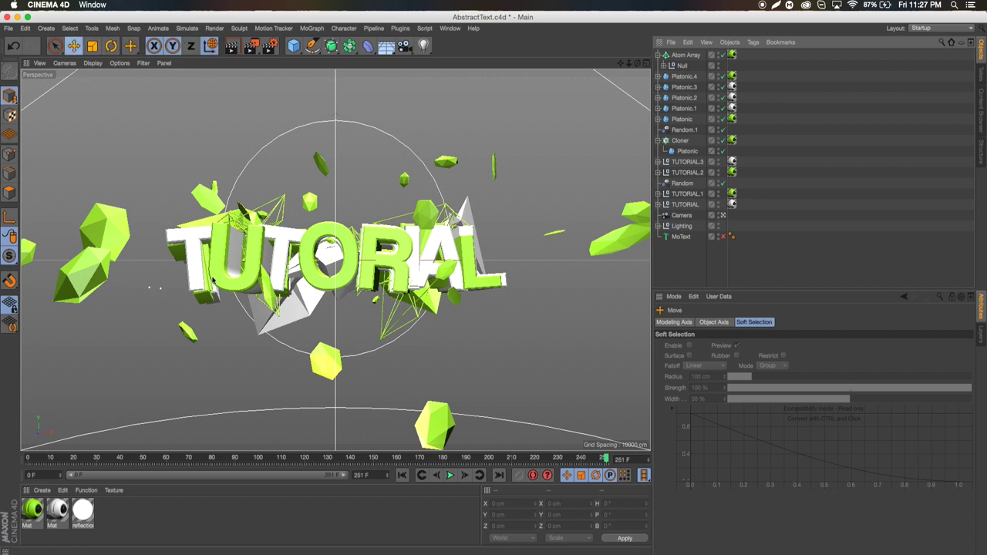
pyautogui.click(290, 319)
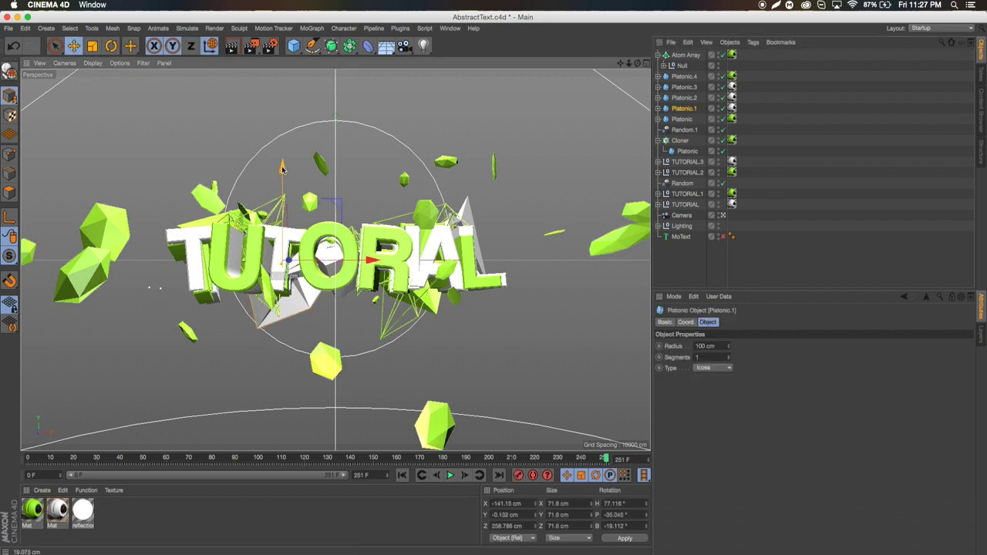
pyautogui.moveTo(282, 162); pyautogui.dragTo(282, 153)
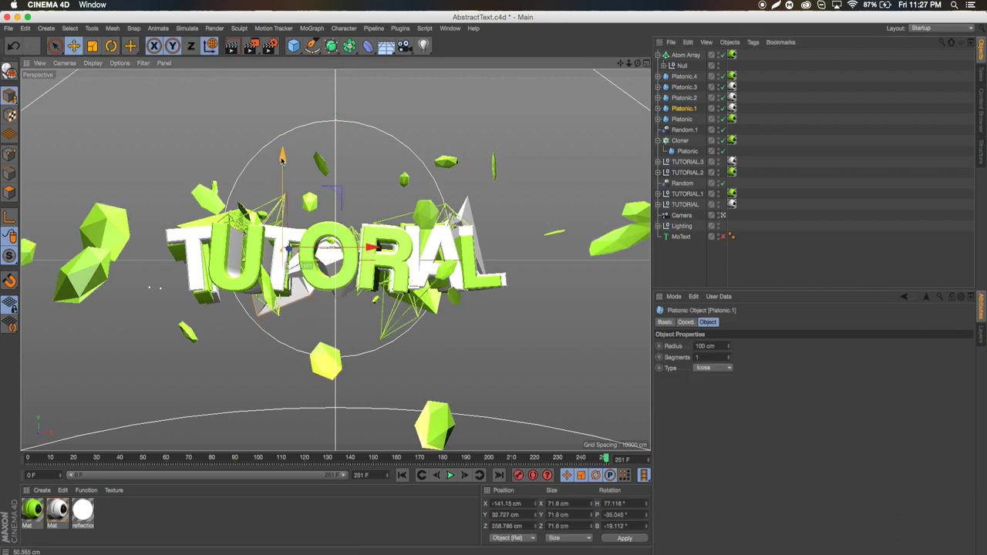
pyautogui.click(822, 208)
pyautogui.click(659, 56)
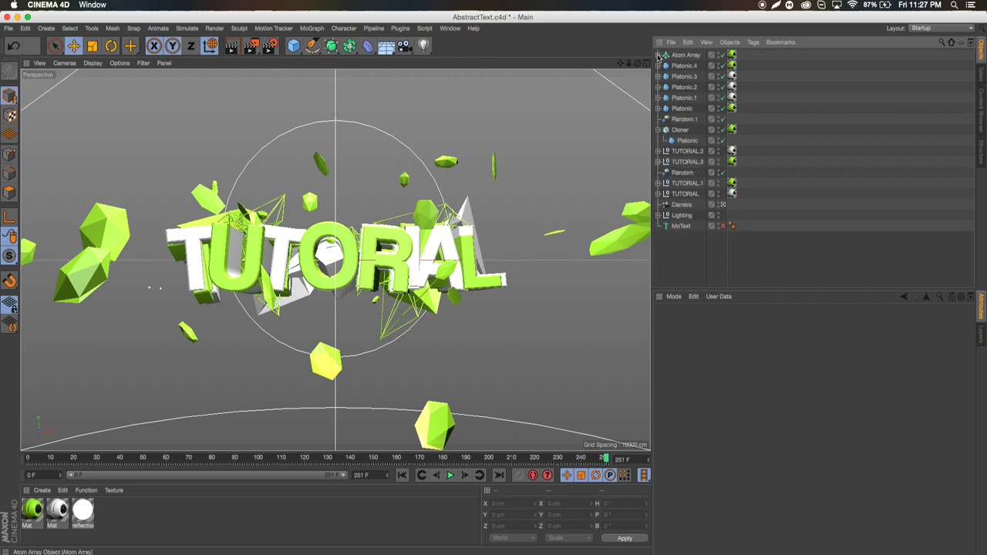
pyautogui.click(659, 129)
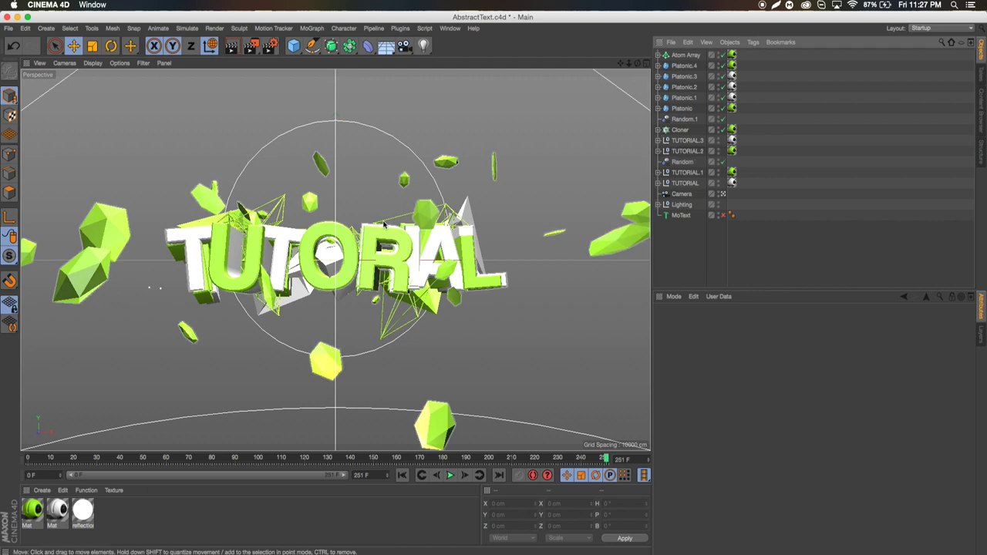
# Outside the camera view, add a circle spline on the XZ plane with a radius of about 739 cm, then return to the camera
pyautogui.click(723, 194)
pyautogui.moveTo(637, 63)
pyautogui.mouseDown()
pyautogui.moveTo(592, 105)
pyautogui.moveTo(632, 63)
pyautogui.mouseUp()
pyautogui.click(311, 46)
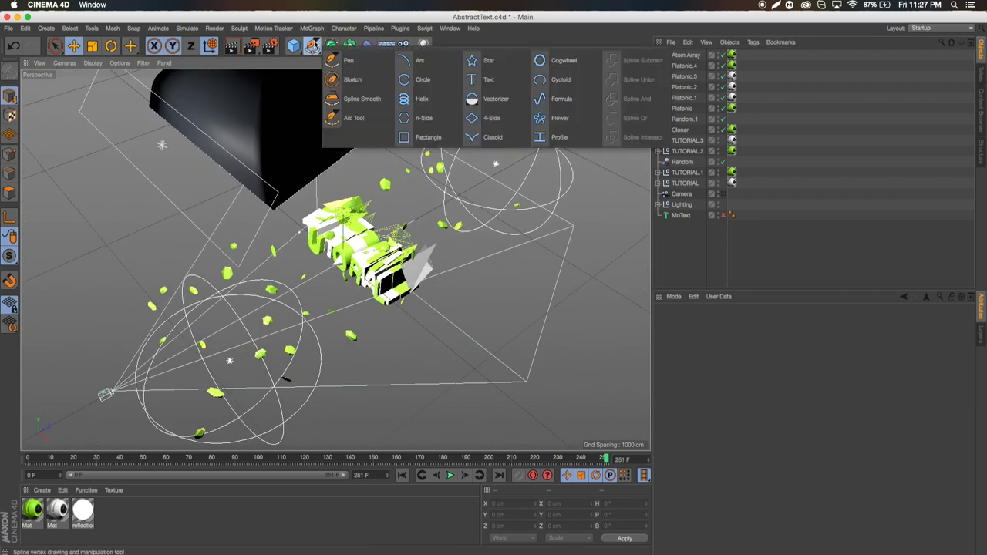
pyautogui.click(417, 85)
pyautogui.click(757, 400)
pyautogui.click(745, 433)
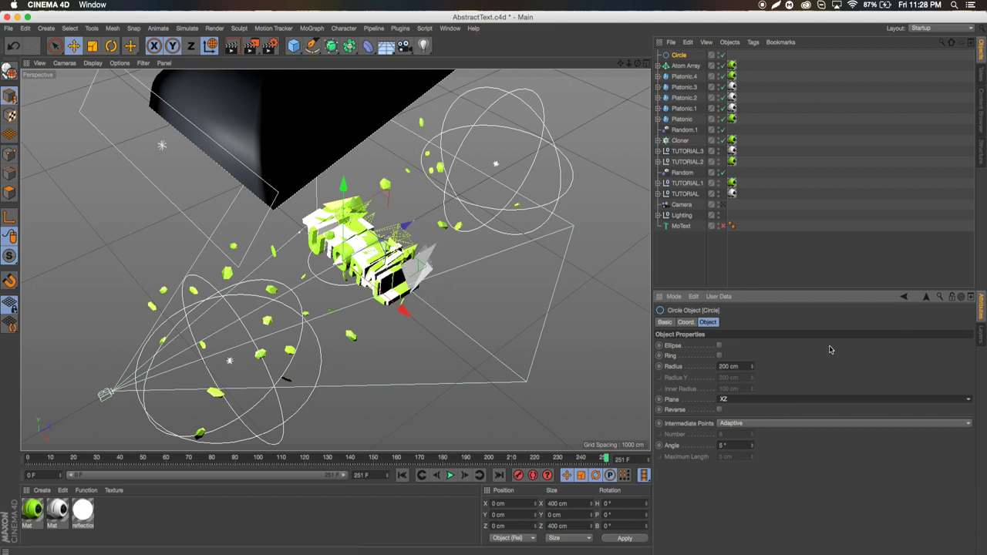
pyautogui.moveTo(751, 367)
pyautogui.mouseDown()
pyautogui.moveTo(751, 316)
pyautogui.moveTo(753, 371)
pyautogui.mouseUp()
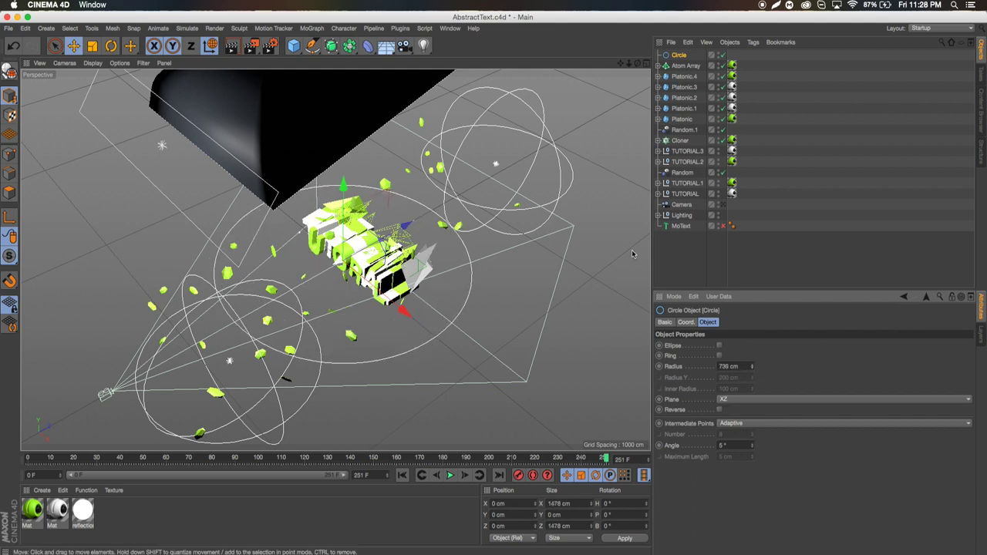
pyautogui.click(723, 205)
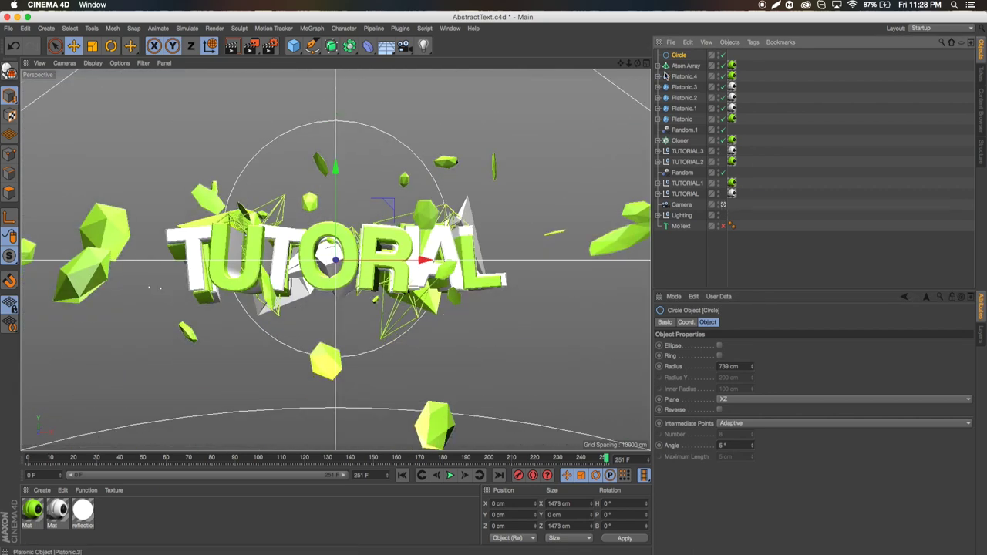
# Duplicate the circle twice, raising one copy to about Y 24 cm and lowering the other to about Y -21 cm
pyautogui.moveTo(678, 57)
pyautogui.keyDown('ctrl'); pyautogui.mouseDown()
pyautogui.moveTo(679, 67)
pyautogui.moveTo(679, 54)
pyautogui.mouseUp(); pyautogui.keyUp('ctrl')
pyautogui.moveTo(335, 165); pyautogui.dragTo(338, 160)
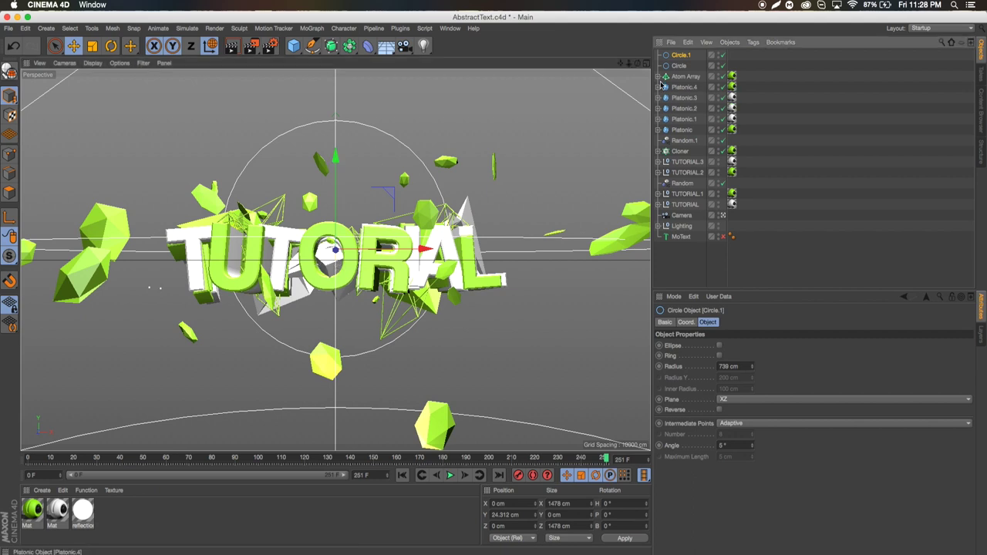
pyautogui.hotkey('ctrl', 'c')
pyautogui.hotkey('ctrl', 'v')
pyautogui.moveTo(338, 162); pyautogui.dragTo(339, 184)
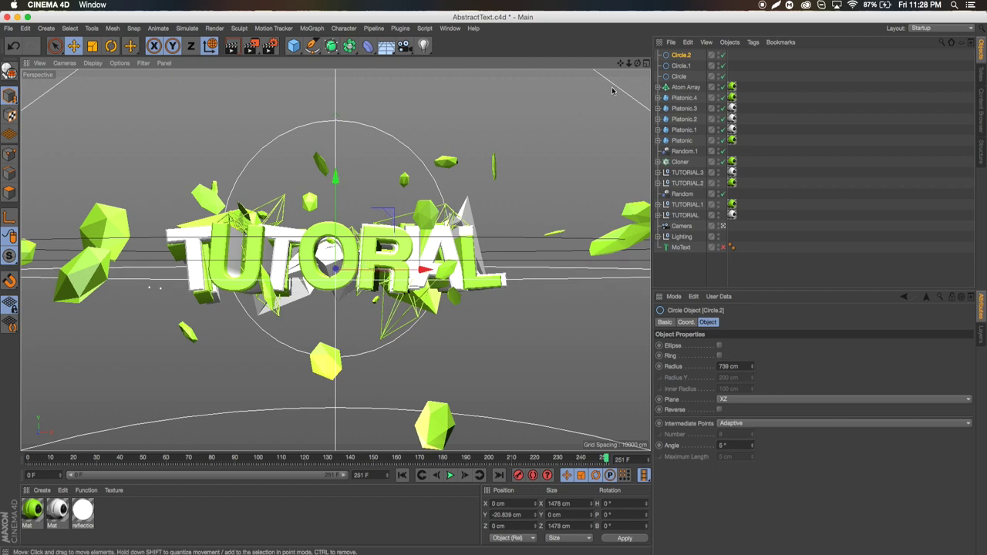
# Enlarge all three circles to a radius of 1084 cm and move them together to about Y 5 cm, Z -659 cm
pyautogui.keyDown('shift'); pyautogui.click(679, 76); pyautogui.keyUp('shift')
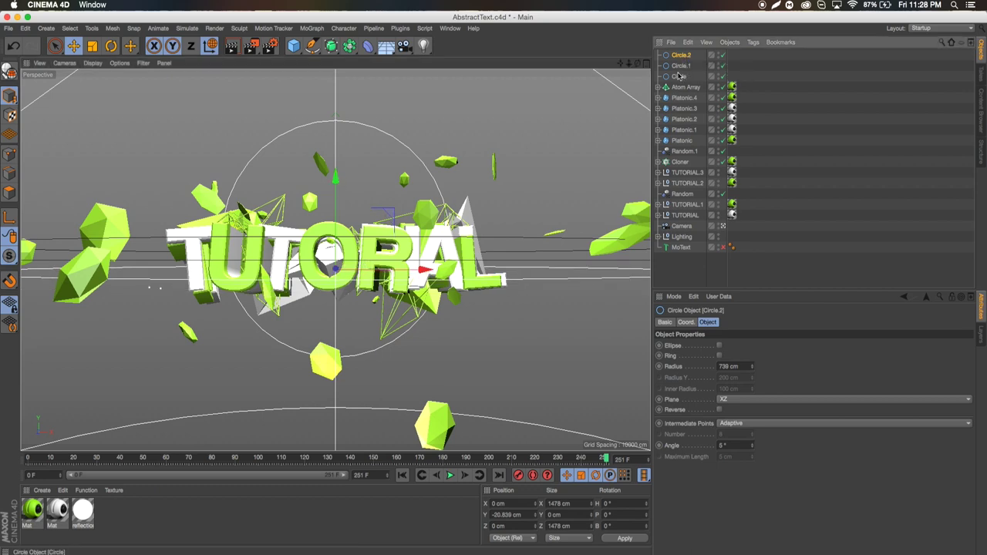
pyautogui.keyDown('alt'); pyautogui.moveTo(370, 246); pyautogui.dragTo(305, 281); pyautogui.keyUp('alt')
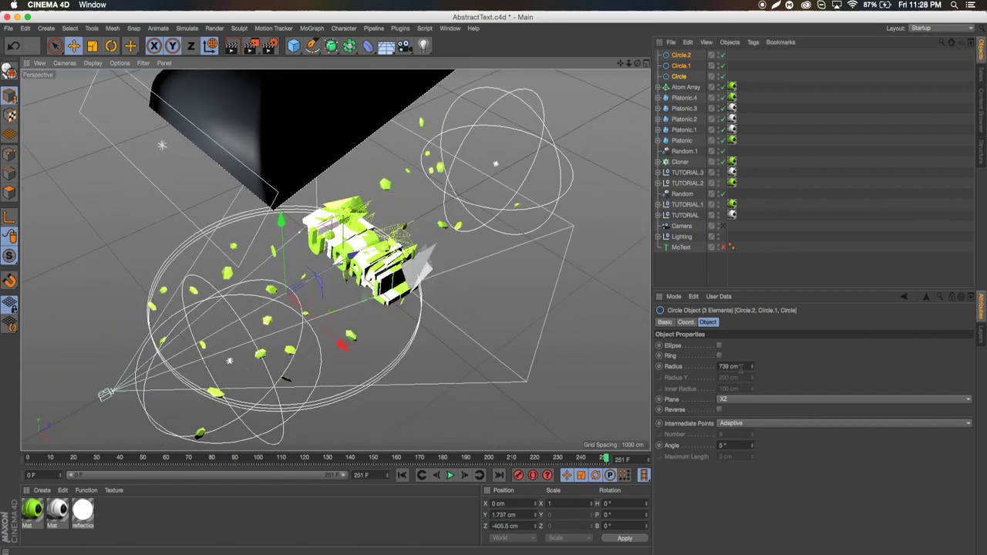
pyautogui.moveTo(752, 367); pyautogui.dragTo(813, 367)
pyautogui.moveTo(315, 278); pyautogui.dragTo(266, 305)
pyautogui.click(721, 226)
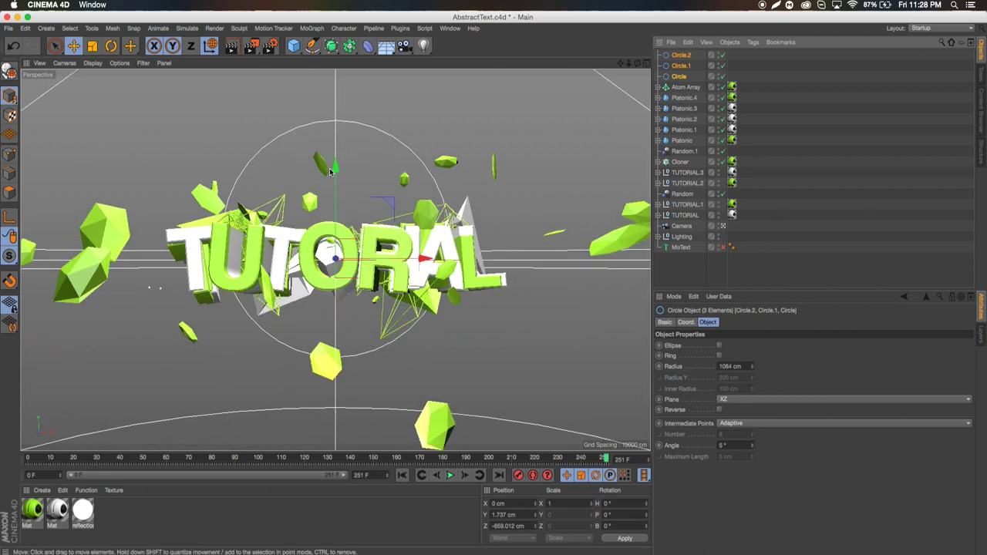
pyautogui.moveTo(333, 166); pyautogui.dragTo(333, 163)
# Add a fourth circle spline and a Sweep object, and nest the new circle inside the Sweep as its profile
pyautogui.click(312, 45)
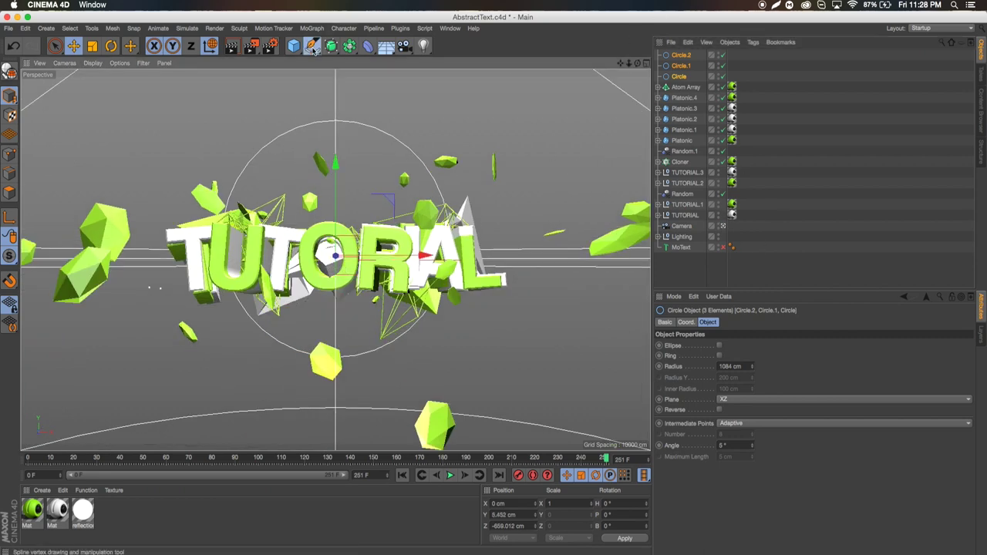
pyautogui.click(416, 80)
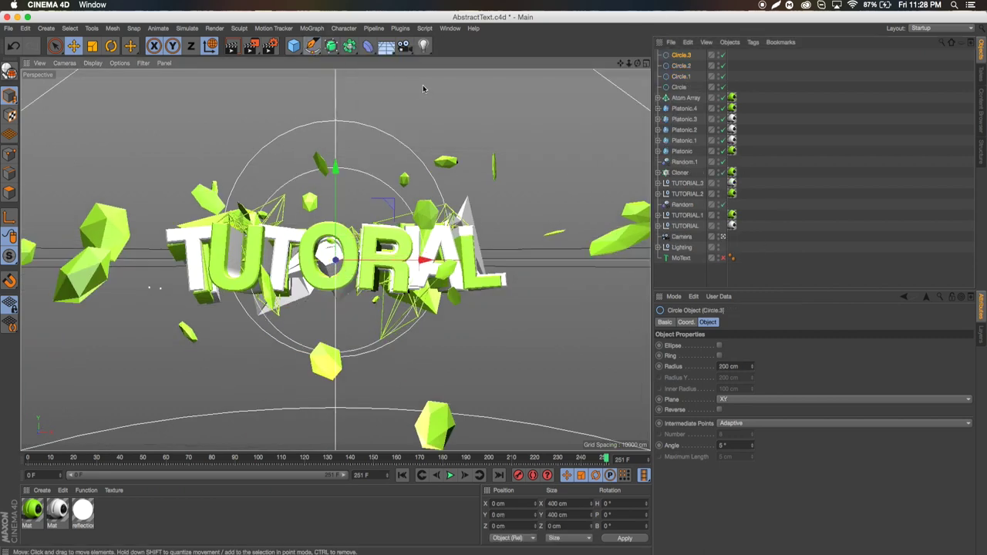
pyautogui.click(331, 46)
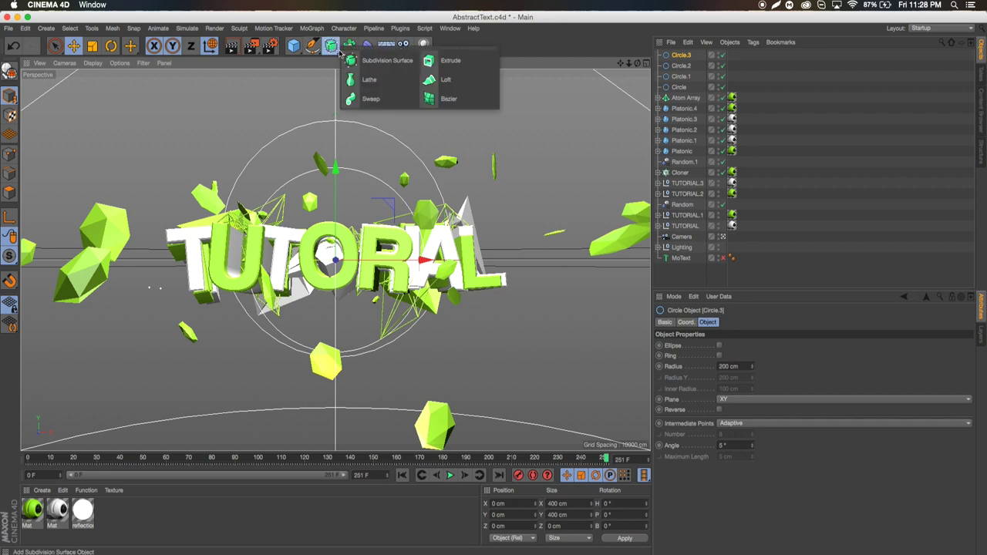
pyautogui.click(369, 98)
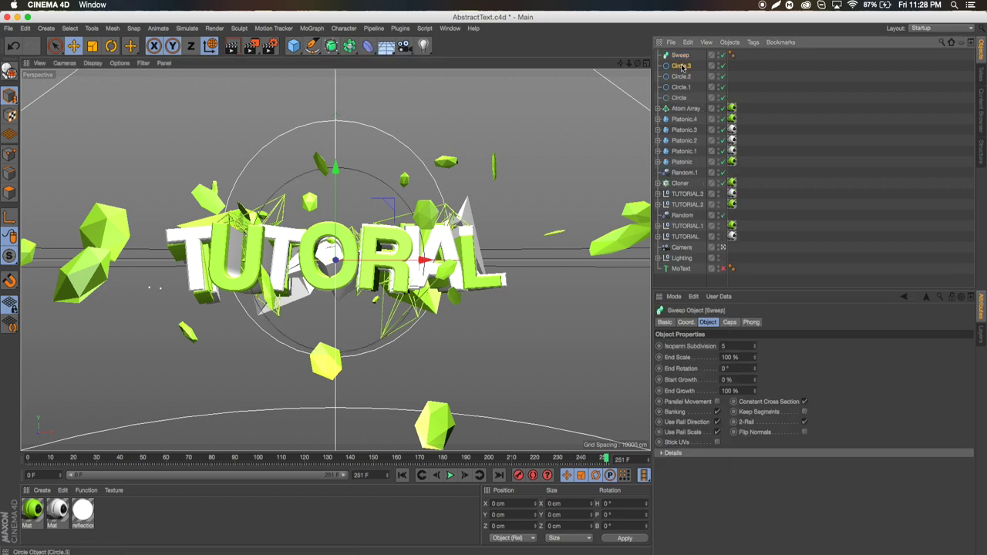
pyautogui.moveTo(682, 56); pyautogui.dragTo(682, 58)
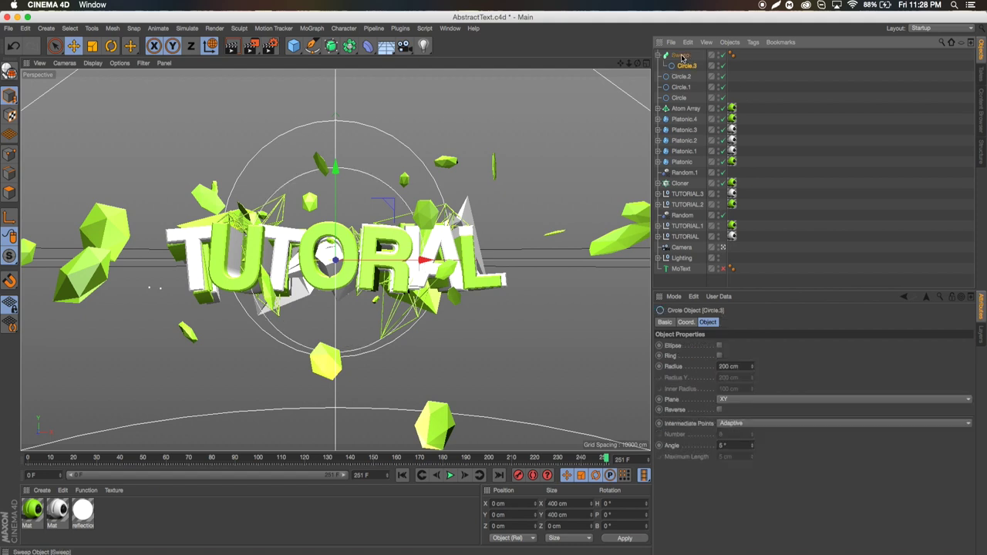
pyautogui.click(681, 57)
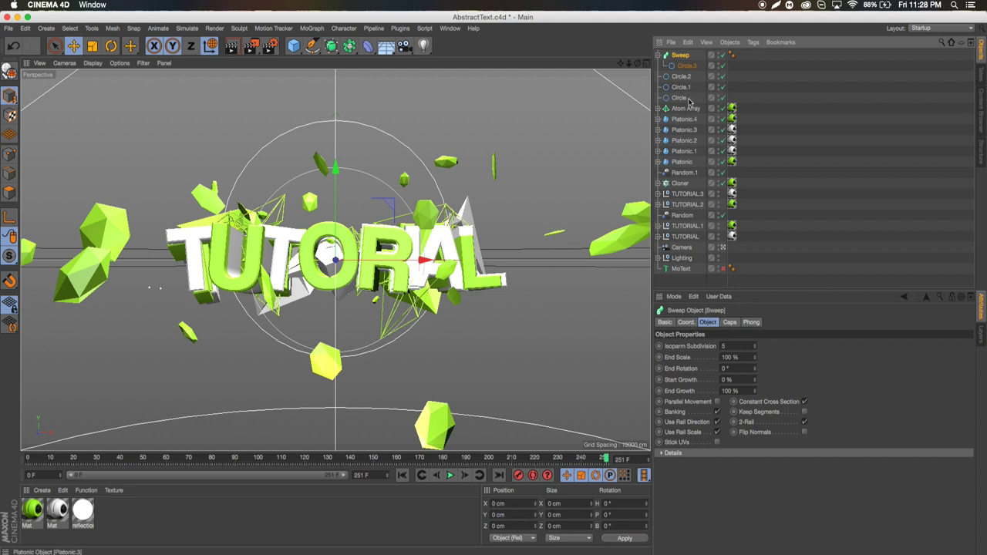
pyautogui.click(686, 66)
pyautogui.click(746, 366)
pyautogui.write('100')
pyautogui.press('Return')
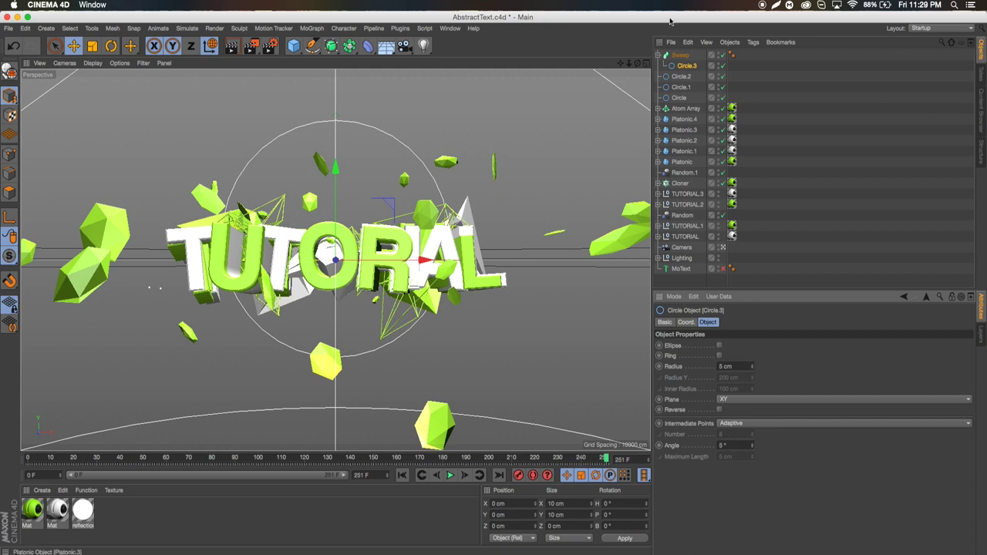
# Duplicate the Sweep twice, nest one large circle below the profile circle in each of the three, and collapse their hierarchies
pyautogui.click(683, 55)
pyautogui.press('super+c')
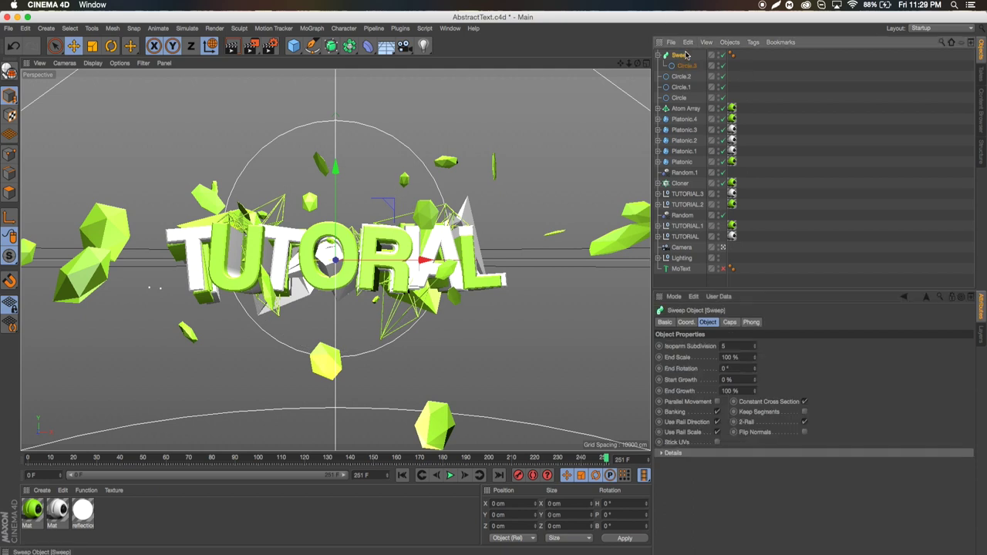
pyautogui.press('super+v')
pyautogui.press('super+v')
pyautogui.moveTo(681, 114); pyautogui.dragTo(683, 71)
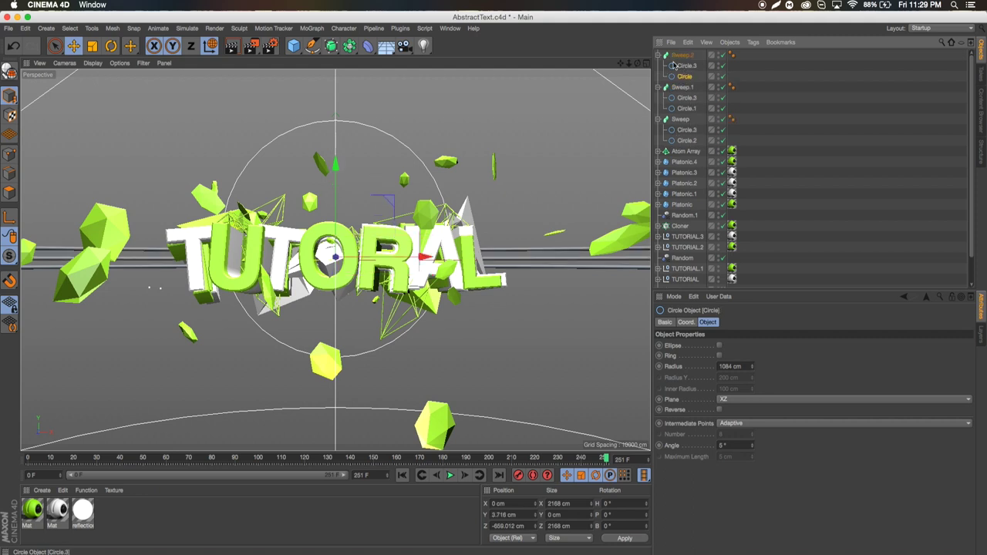
pyautogui.click(657, 55)
pyautogui.click(658, 67)
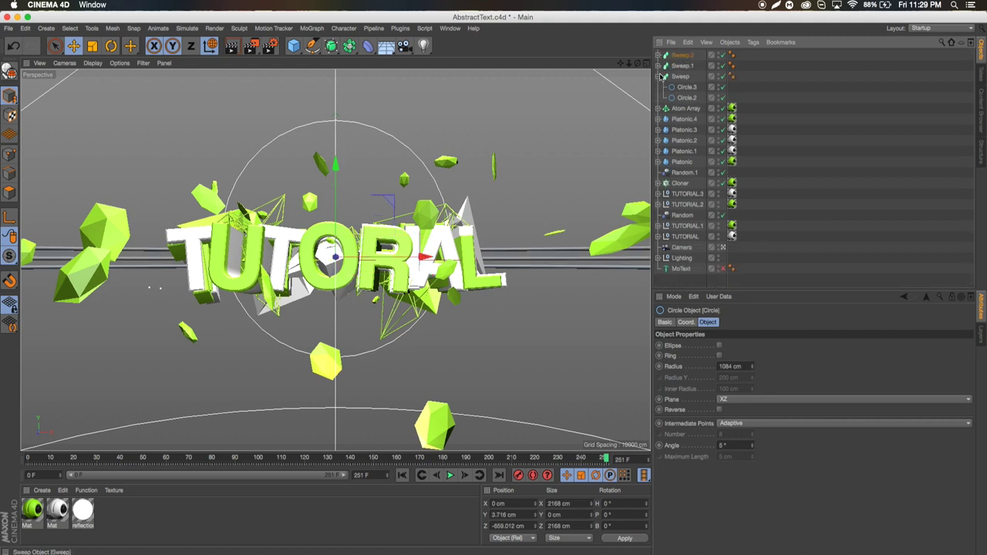
pyautogui.click(657, 77)
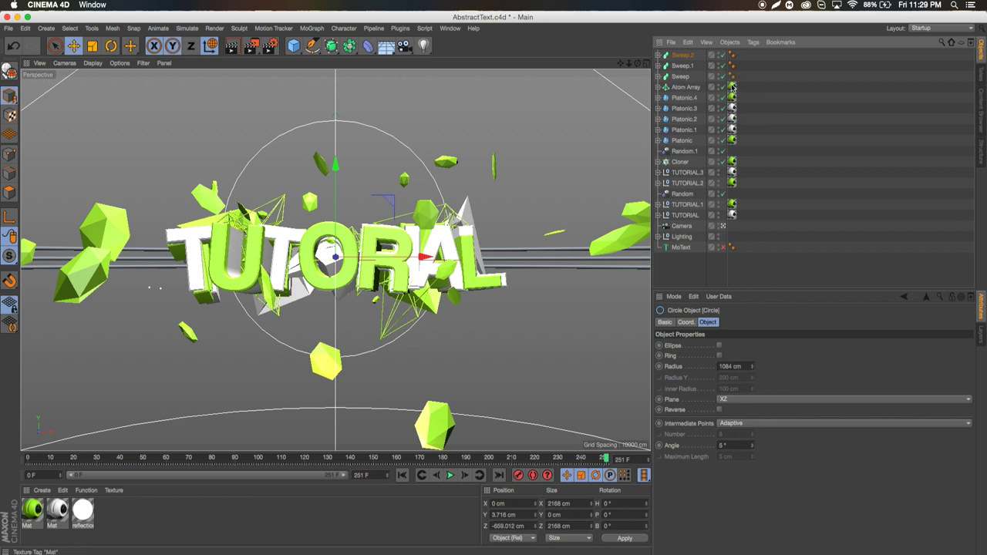
# Apply the green material to Sweep.2 and the white material to Sweep.1 and Sweep
pyautogui.moveTo(738, 68); pyautogui.dragTo(743, 77)
pyautogui.click(752, 76)
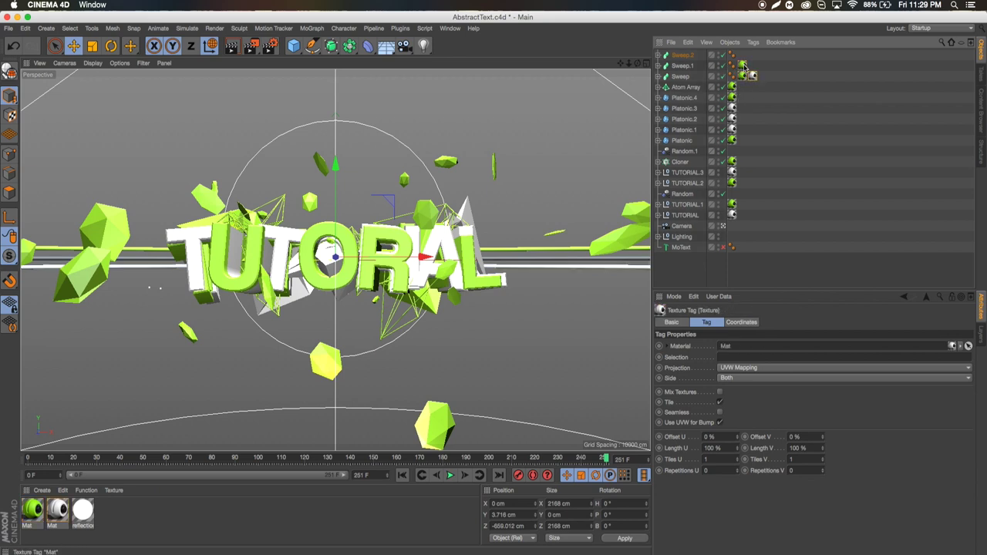
pyautogui.keyDown('ctrl'); pyautogui.moveTo(742, 59); pyautogui.dragTo(742, 77); pyautogui.keyUp('ctrl')
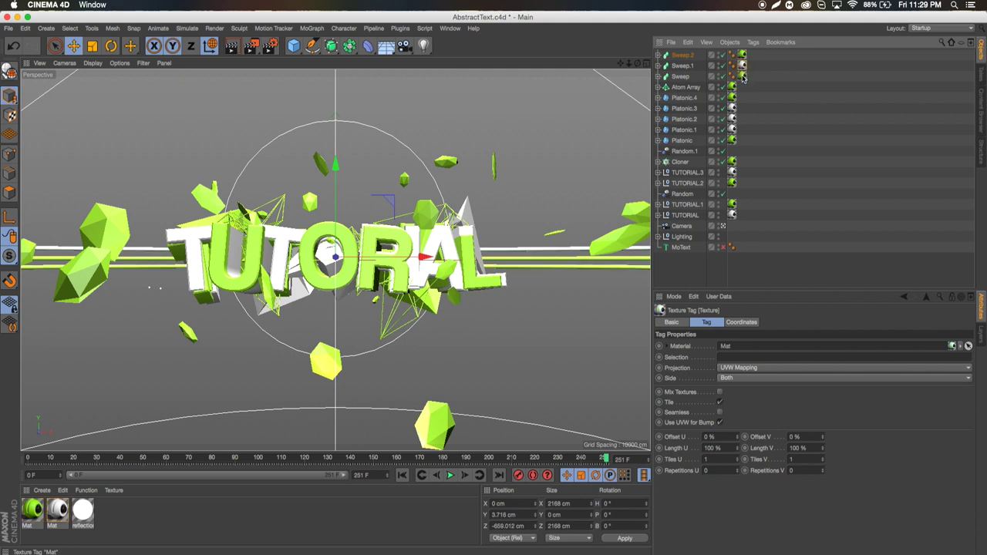
pyautogui.click(741, 58)
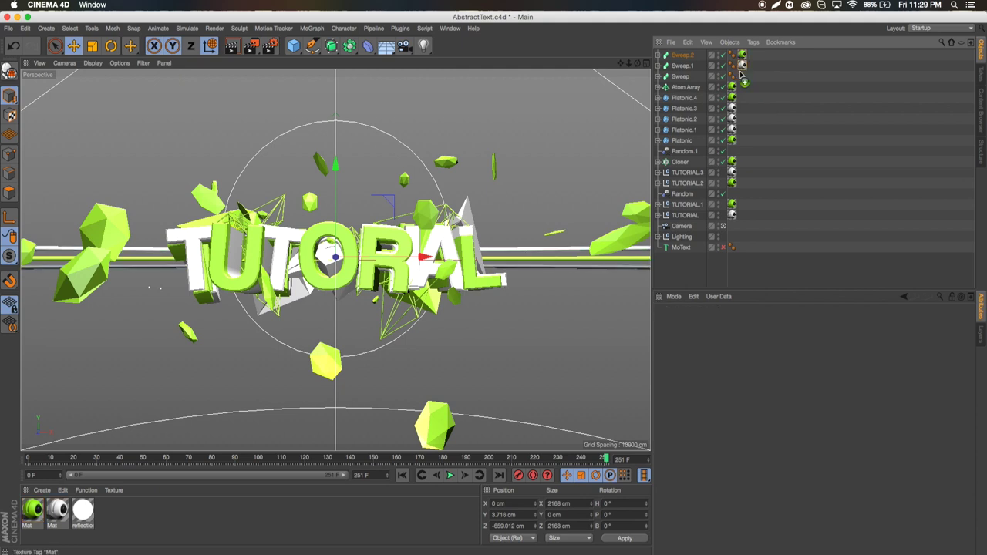
pyautogui.keyDown('shift'); pyautogui.click(742, 77); pyautogui.keyUp('shift')
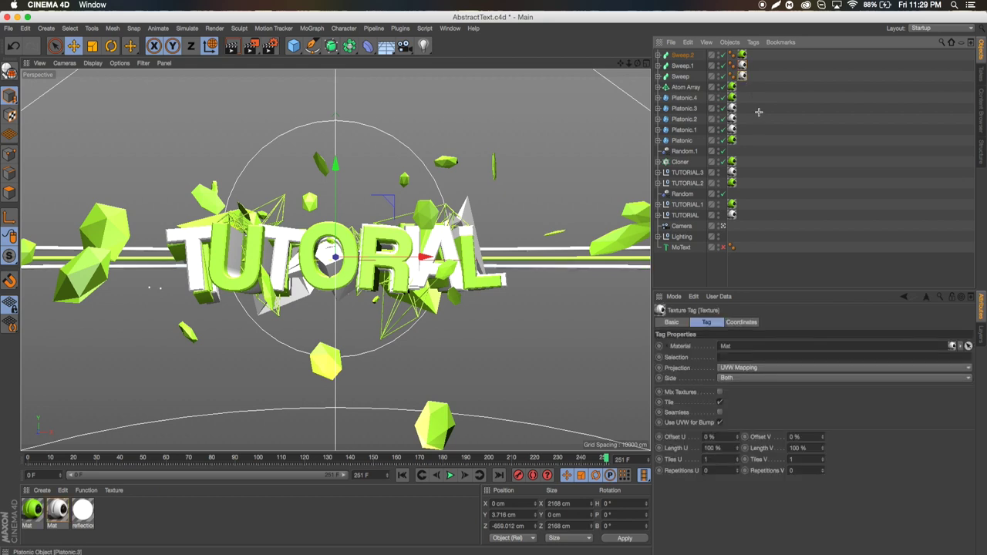
# Spread the two white rings away from the green one, raising Sweep.1 and lowering Sweep, and deselect everything
pyautogui.click(682, 66)
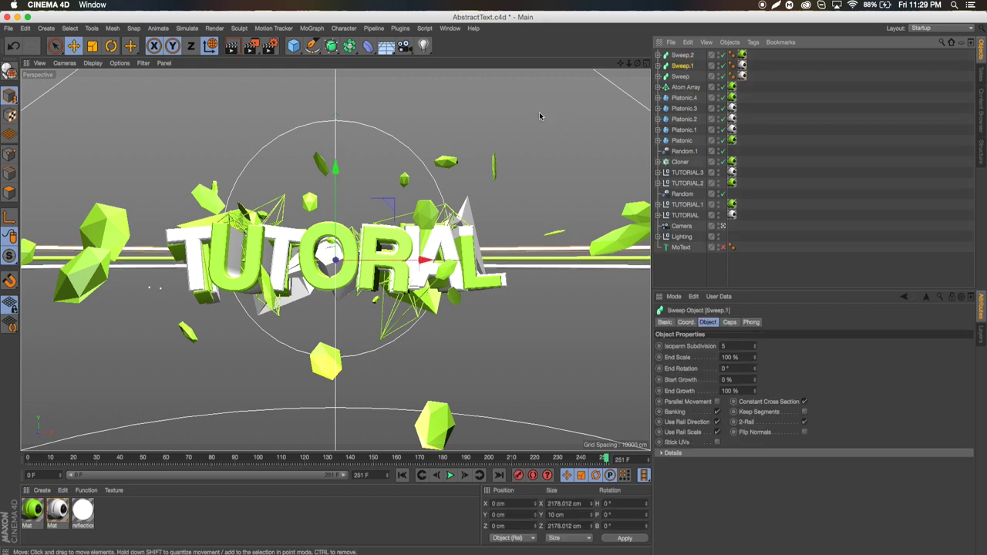
pyautogui.moveTo(335, 165); pyautogui.dragTo(337, 179)
pyautogui.click(680, 76)
pyautogui.click(803, 154)
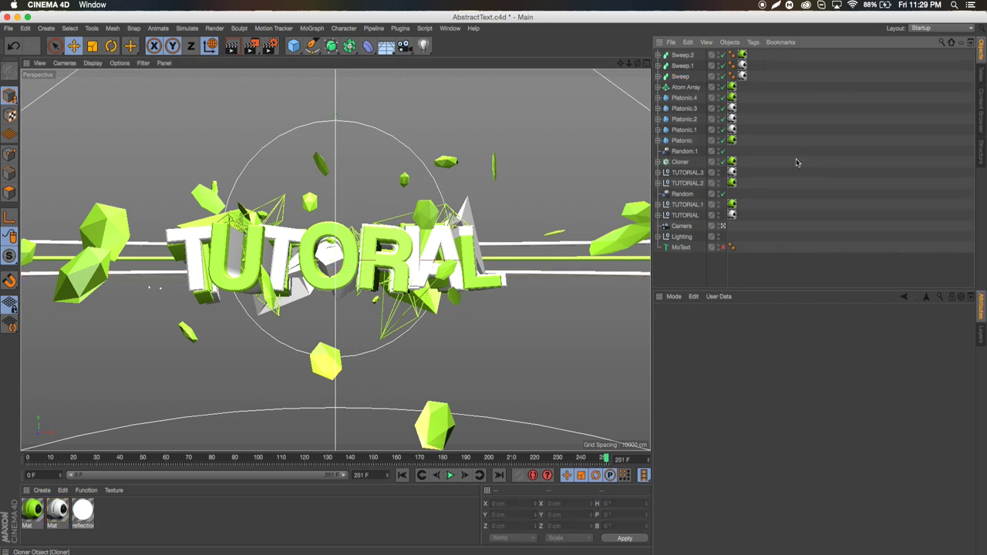